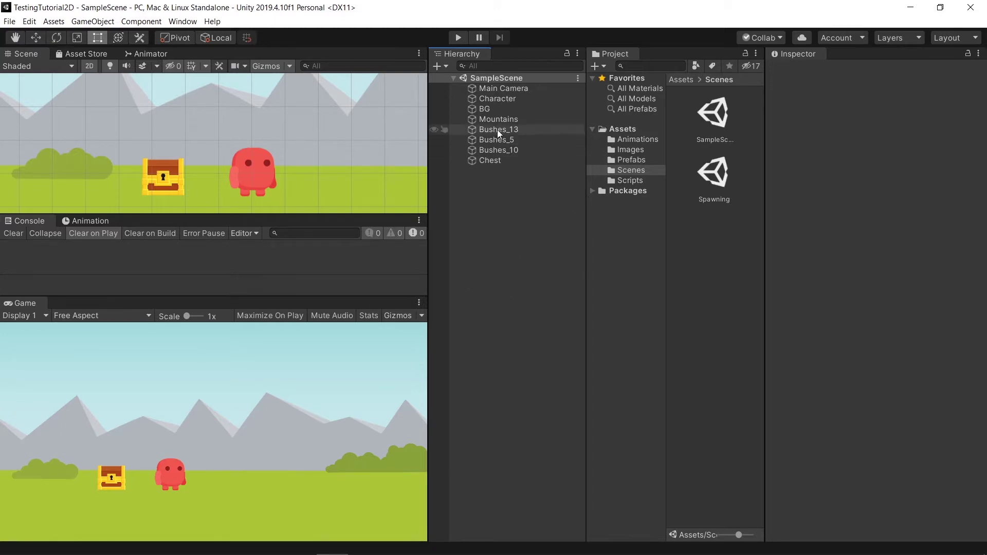
# - Copy Character through Chest from SampleScene and paste them into a new untitled scene
pyautogui.click(498, 99)
pyautogui.keyDown('shift'); pyautogui.click(499, 159); pyautogui.keyUp('shift')
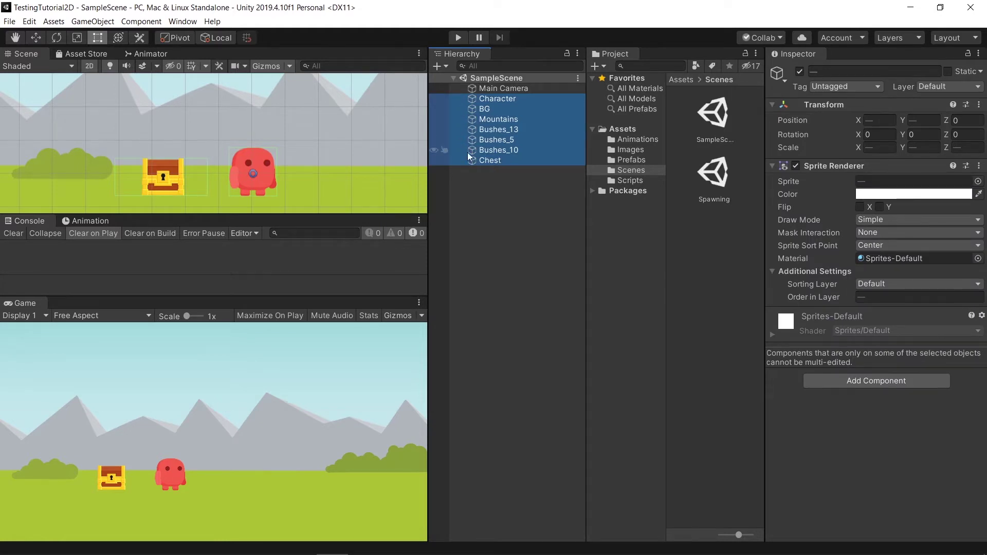
pyautogui.click(9, 21)
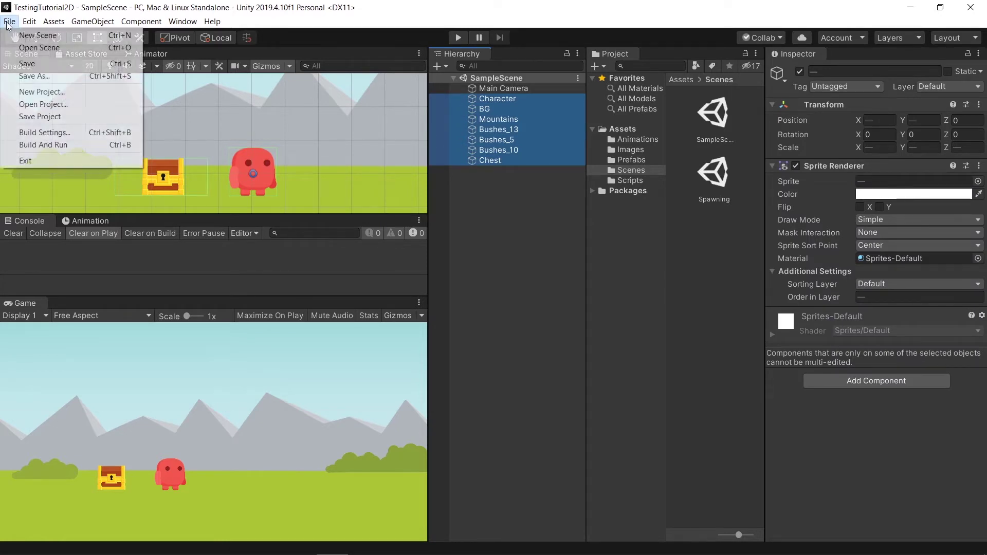
pyautogui.click(27, 40)
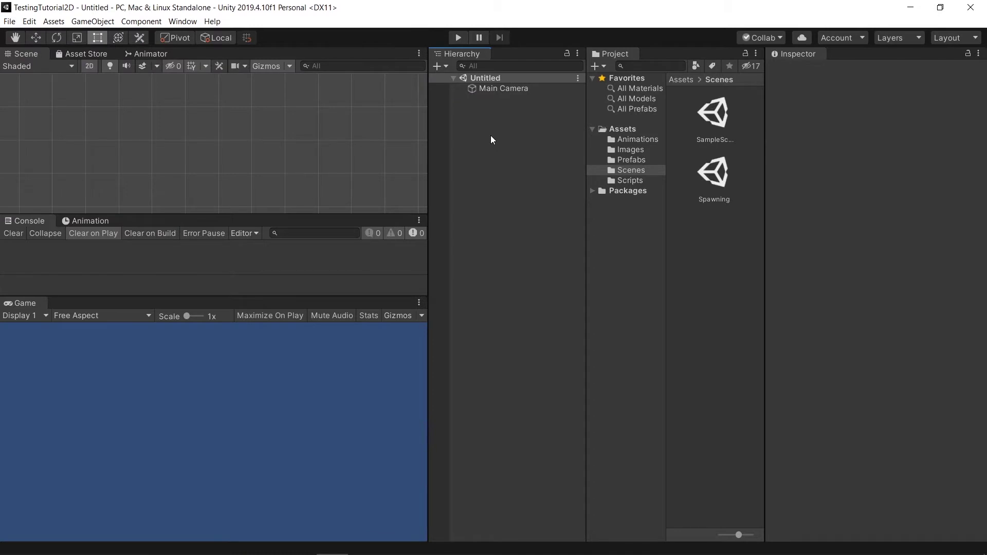
pyautogui.hotkey('ctrl', 'v')
# - Select the Chest in the Hierarchy and deactivate it
pyautogui.click(491, 99)
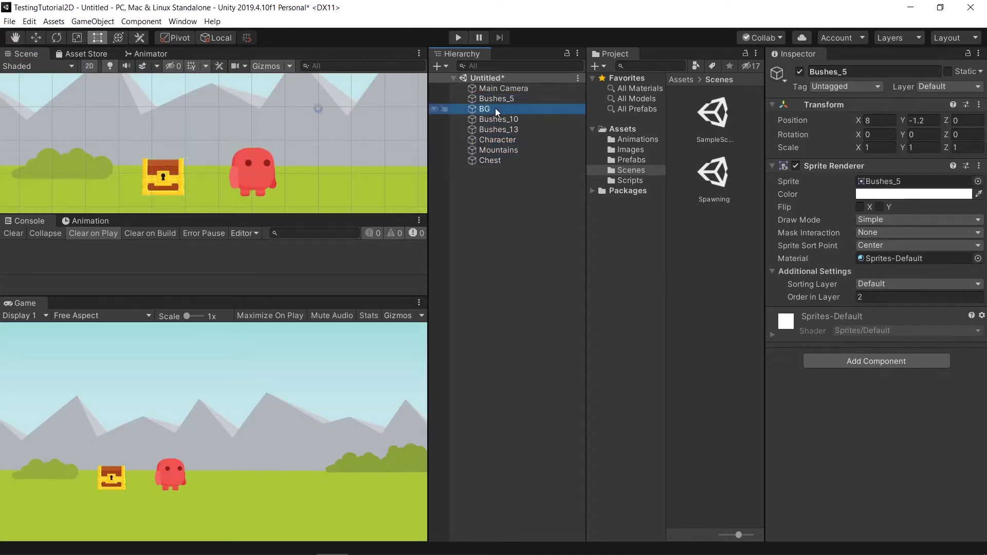
pyautogui.click(497, 107)
pyautogui.click(497, 100)
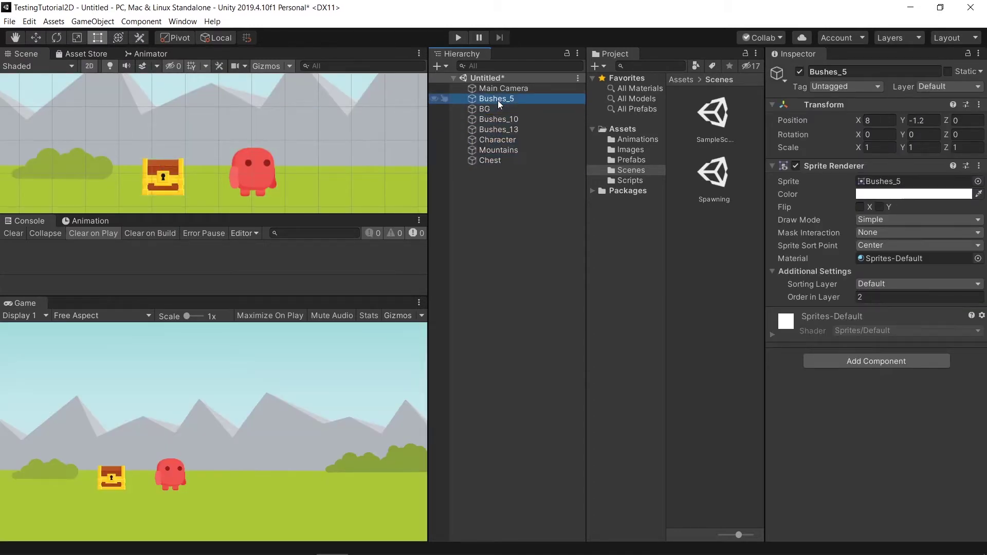
pyautogui.click(498, 160)
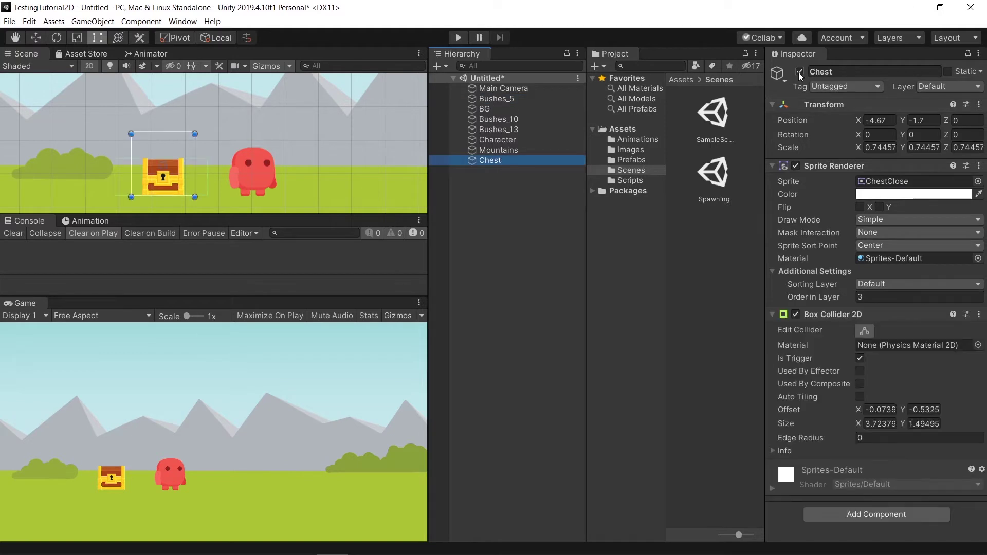
pyautogui.click(799, 72)
# - Delete the Chest, then check the Character's now-missing Chest_SR reference
pyautogui.click(502, 138)
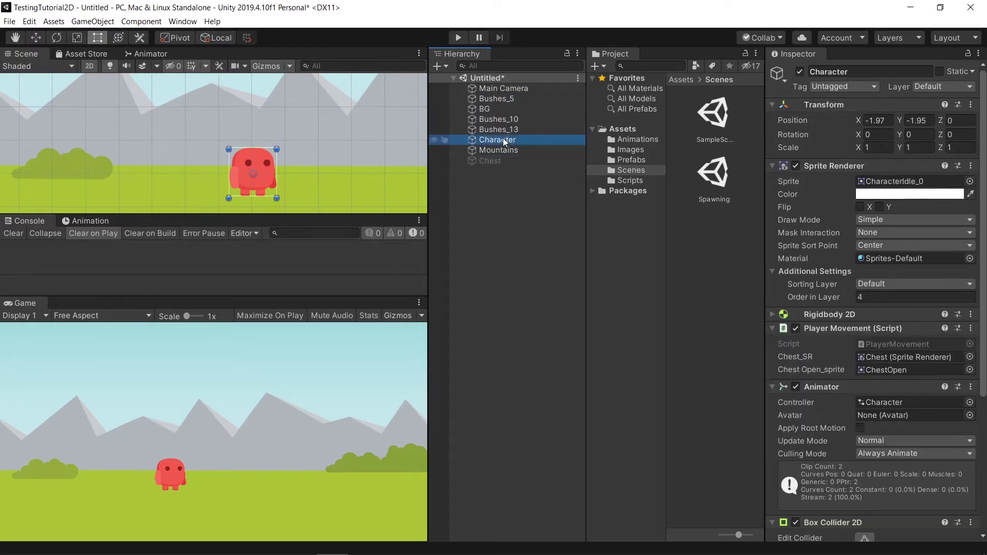
pyautogui.click(504, 163)
pyautogui.rightClick(505, 163)
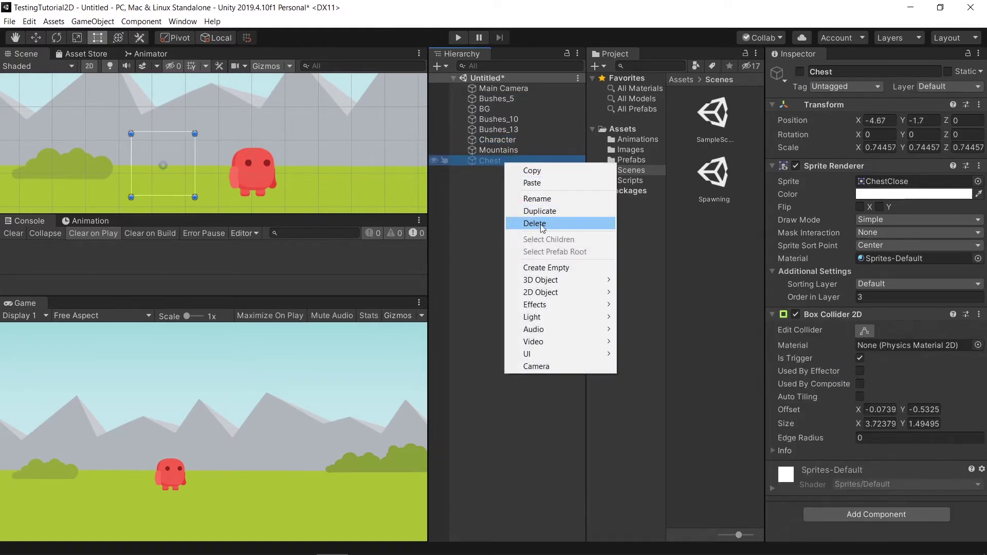
pyautogui.click(547, 224)
pyautogui.click(503, 141)
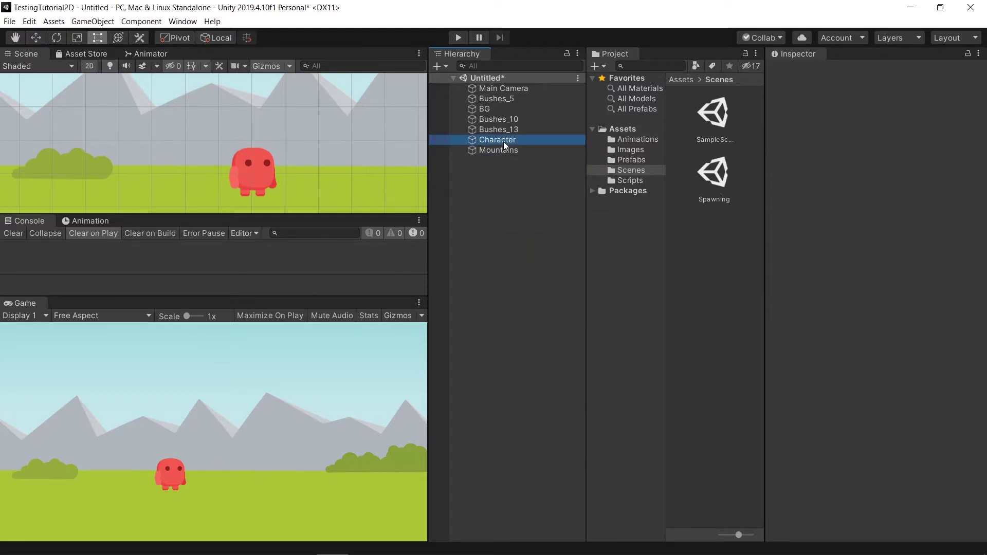
pyautogui.scroll(-4, 907, 403)
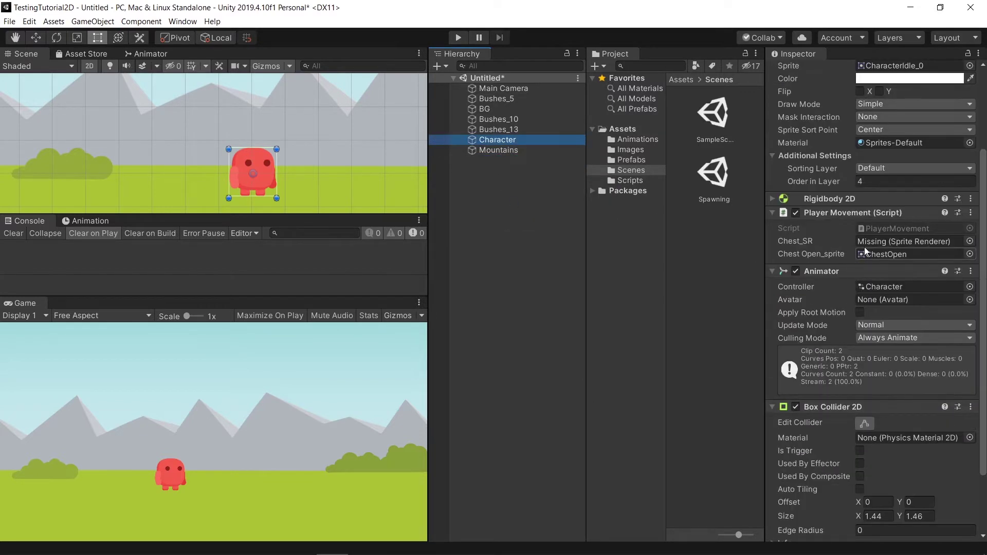
# - Read PlayerMovement.cs's RightArrow key checks in FixedUpdate in VS Code, then minimize the editor
pyautogui.doubleClick(881, 227)
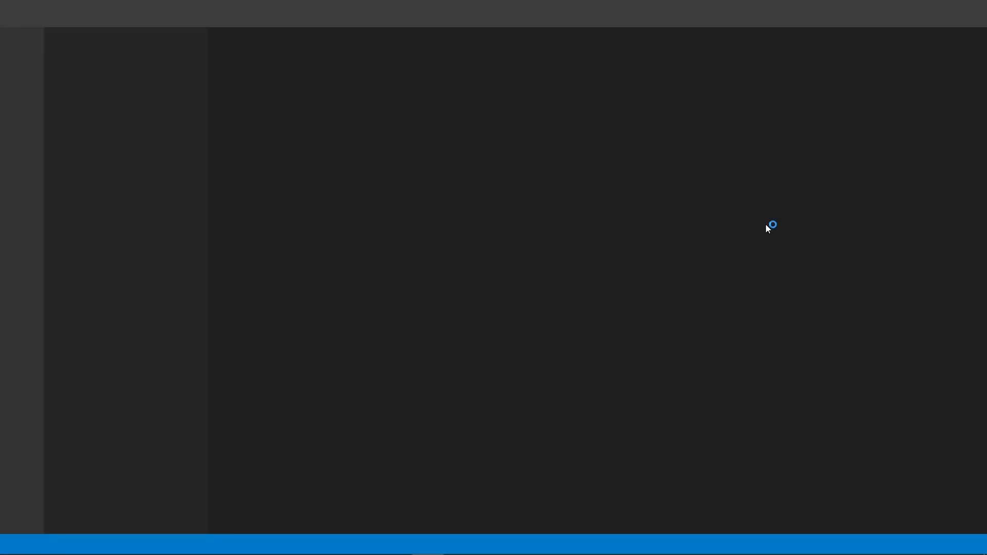
pyautogui.click(595, 242)
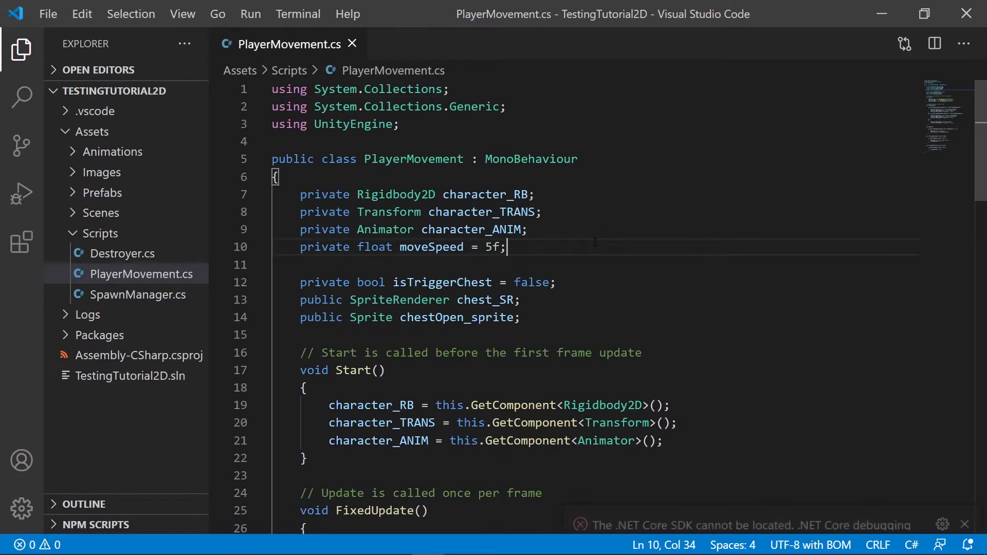
pyautogui.scroll(-4, 594, 242)
pyautogui.scroll(-2, 595, 242)
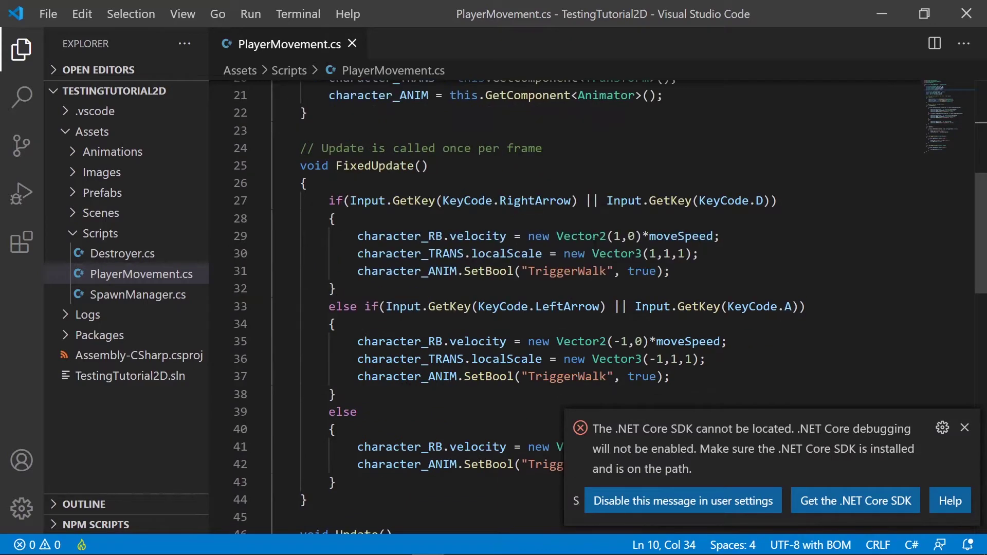
pyautogui.click(964, 428)
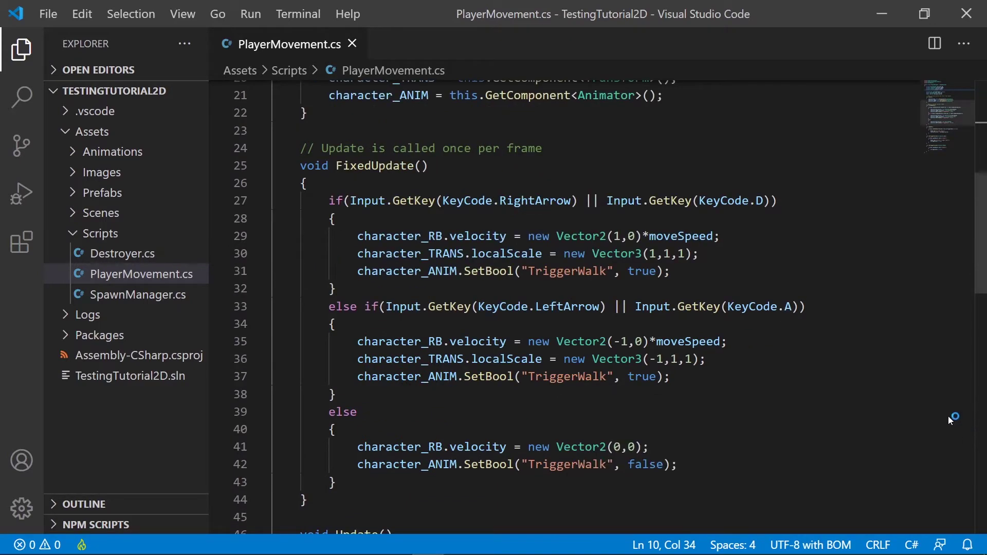
pyautogui.doubleClick(546, 201)
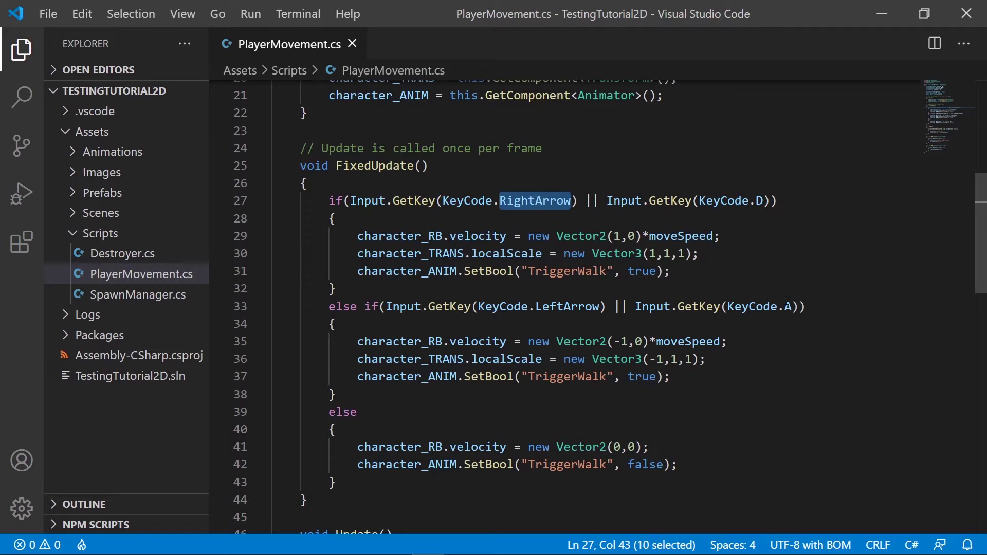
pyautogui.scroll(7, 787, 301)
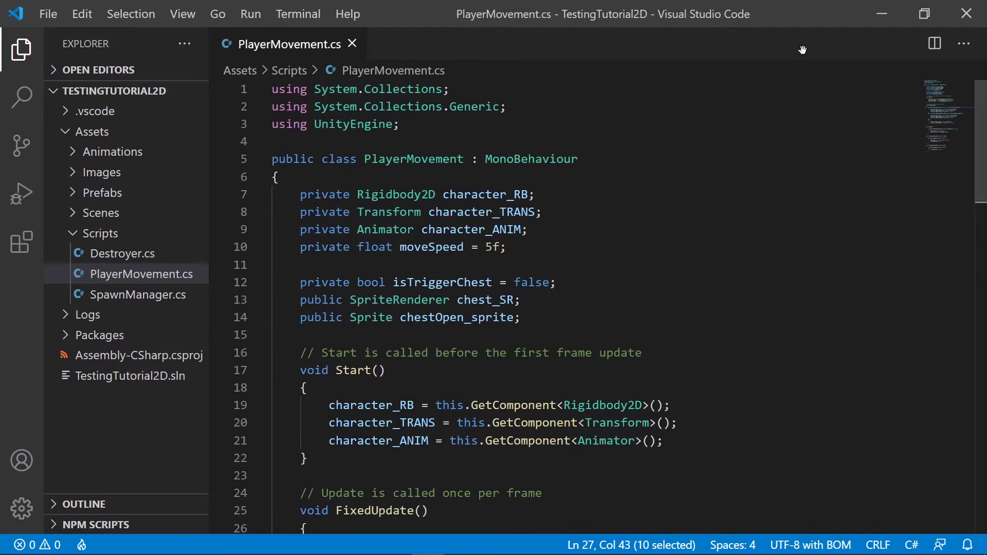
pyautogui.click(878, 7)
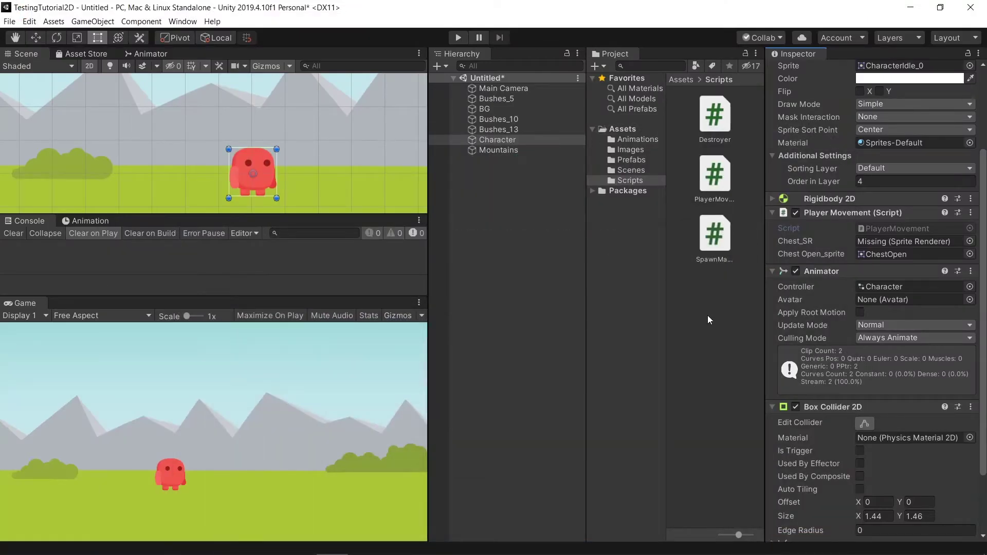
# - Create a C# script in the Scripts folder named MapController
pyautogui.rightClick(718, 283)
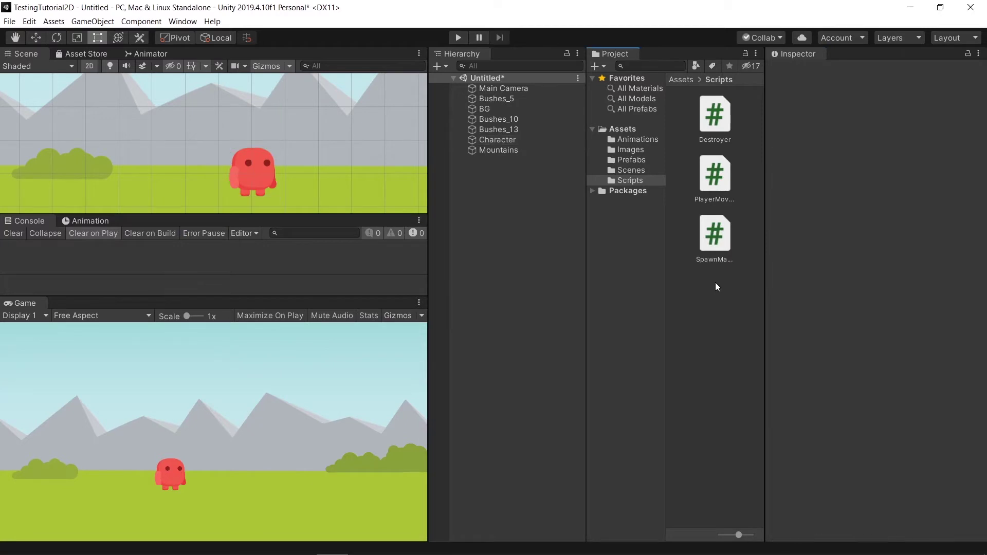
pyautogui.moveTo(739, 285)
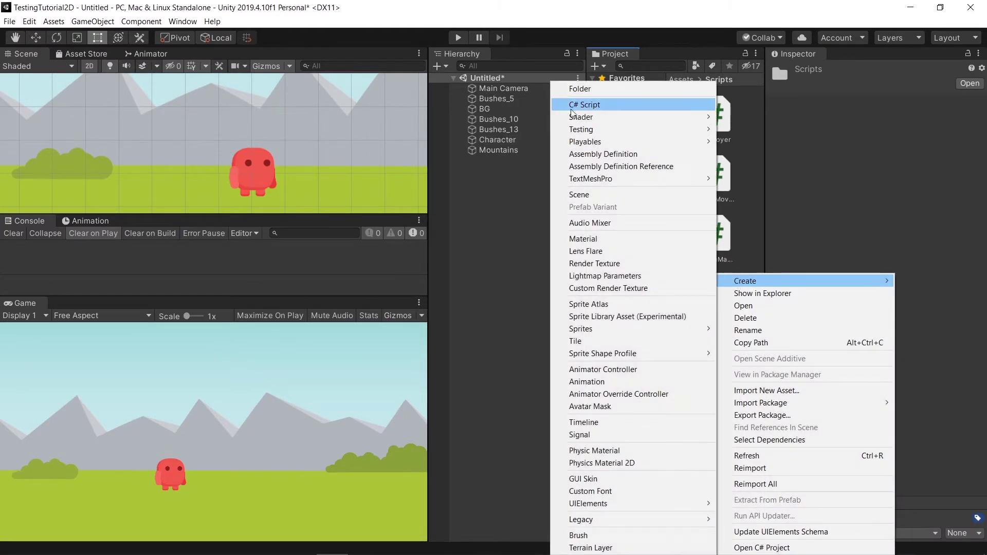
pyautogui.click(613, 104)
pyautogui.write('M')
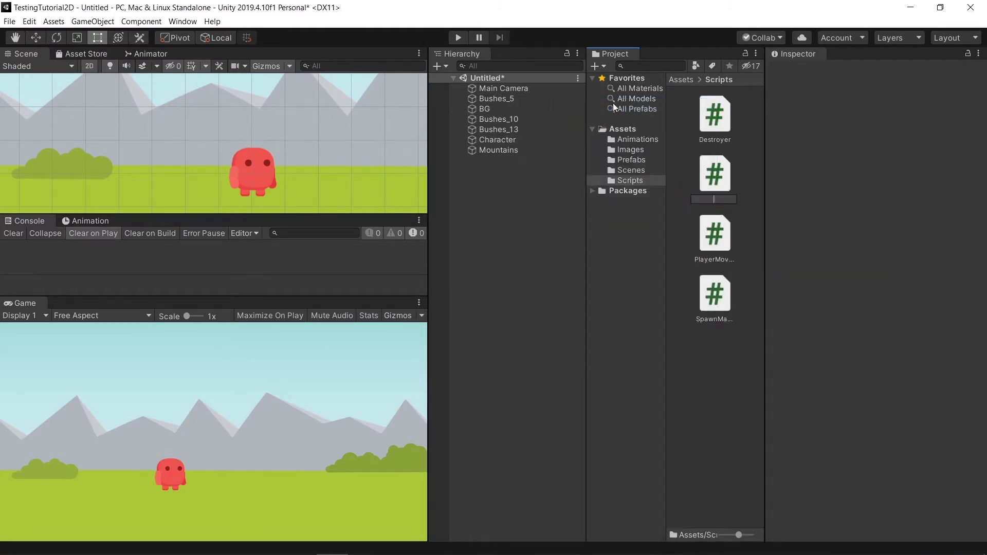
pyautogui.write('apCp')
pyautogui.press('BackSpace')
pyautogui.write('ontrol')
pyautogui.write('ler')
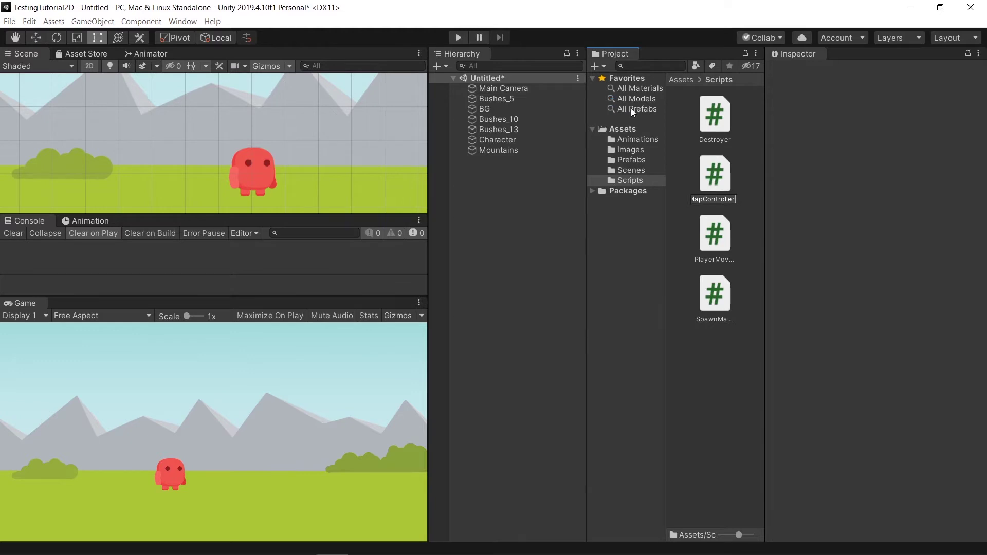
# - Copy PlayerMovement's four field declarations into the MapController class
pyautogui.doubleClick(718, 181)
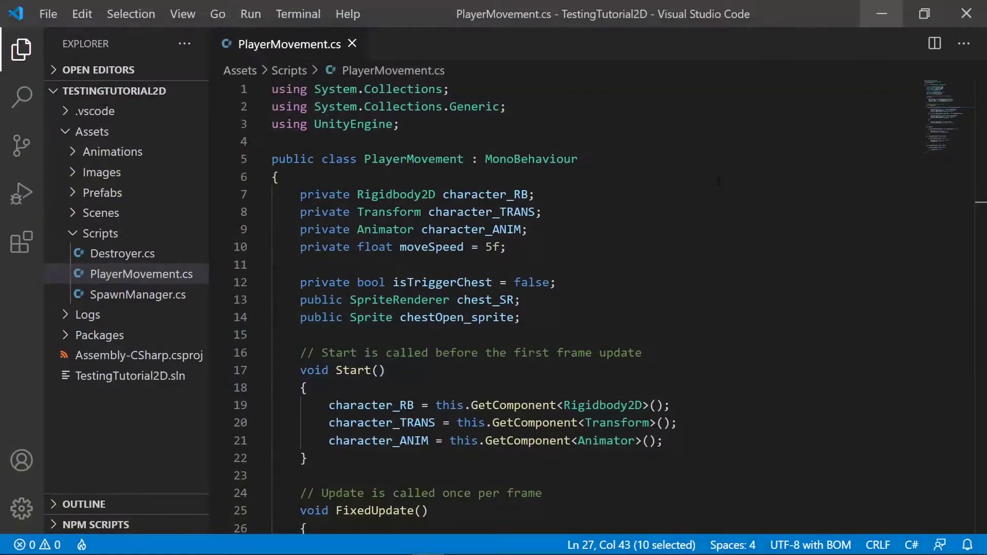
pyautogui.click(290, 46)
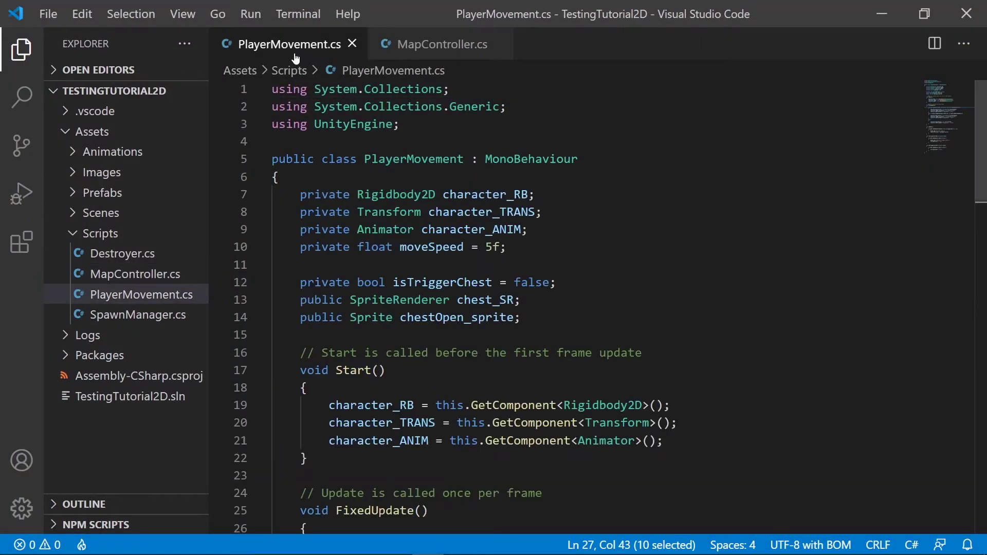
pyautogui.click(399, 212)
pyautogui.click(300, 195)
pyautogui.moveTo(300, 194); pyautogui.dragTo(507, 247)
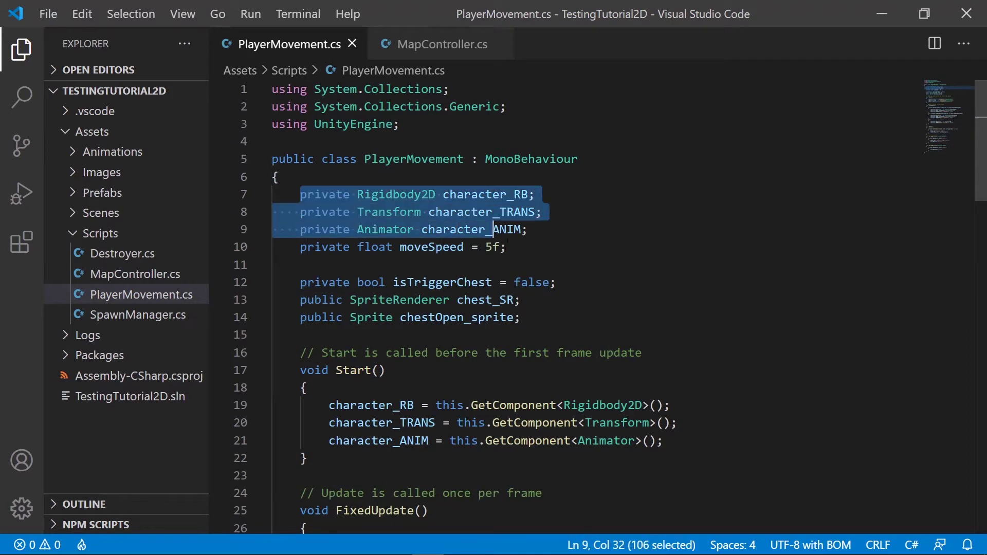
pyautogui.click(463, 44)
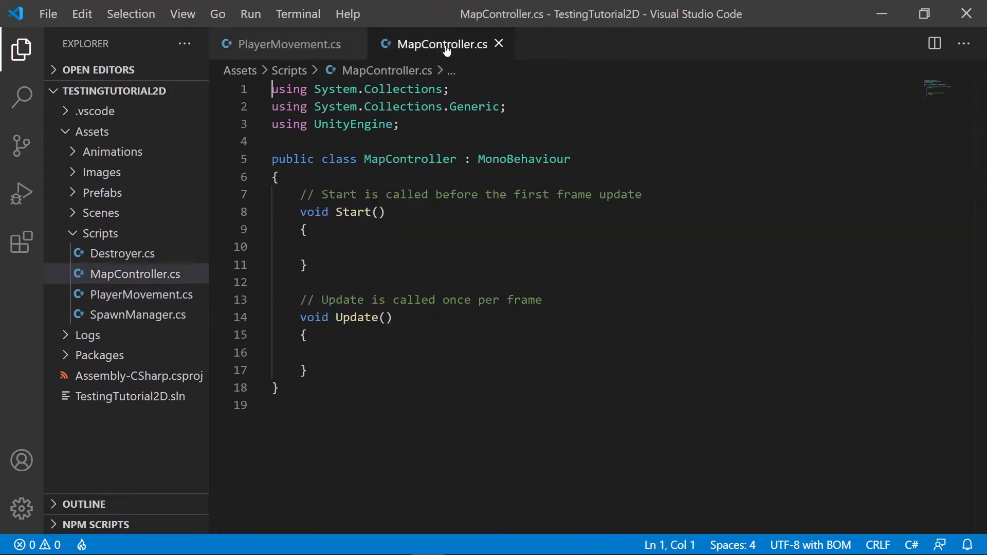
pyautogui.click(328, 196)
pyautogui.press('Return')
pyautogui.press('Return')
pyautogui.write('private Rigidbody2D character_RB;     private Transform character_TRANS;     private Animator character_ANIM;     private float moveSpeed = 5f;')
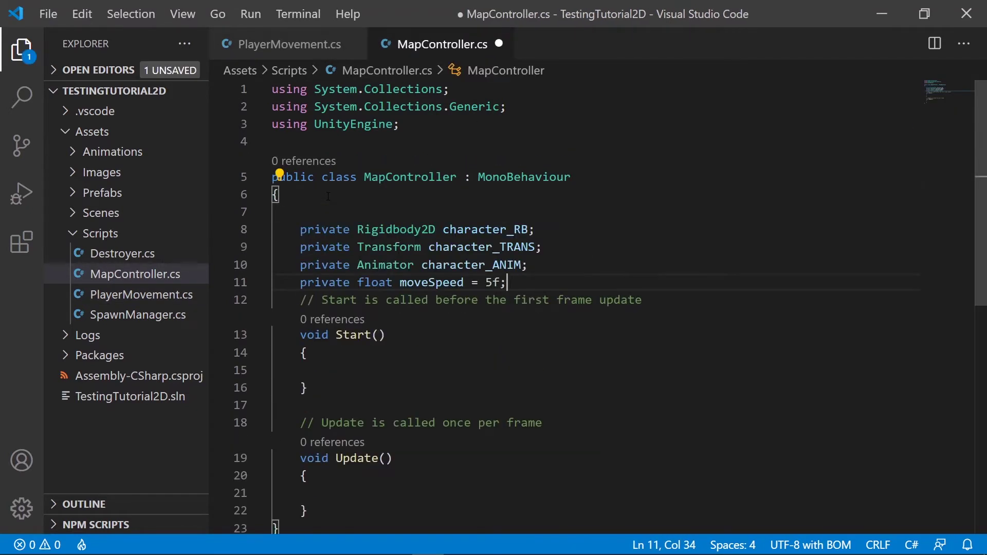
pyautogui.press('Return')
pyautogui.scroll(-2, 543, 344)
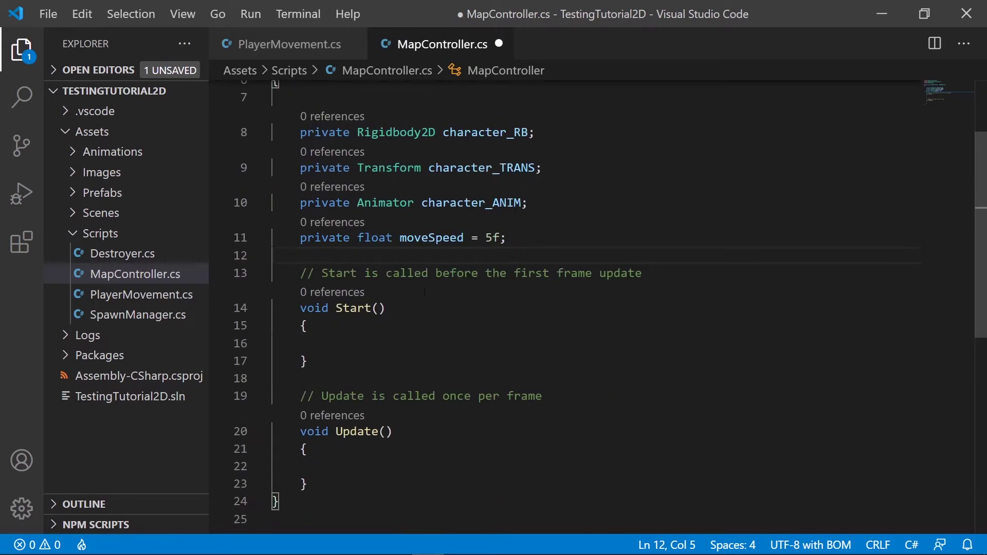
# - Paste PlayerMovement's three GetComponent lines into MapController's Start()
pyautogui.click(244, 43)
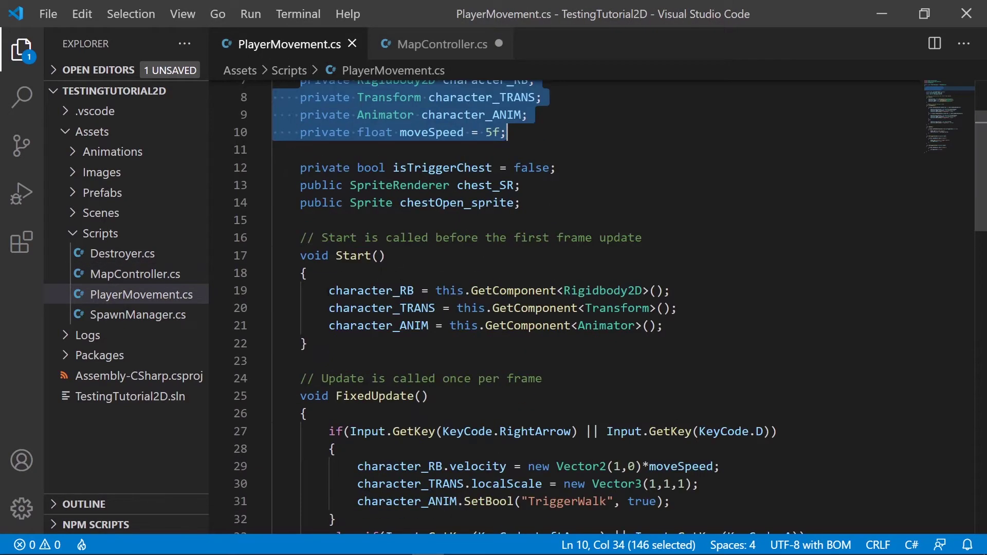
pyautogui.moveTo(329, 291); pyautogui.dragTo(681, 328)
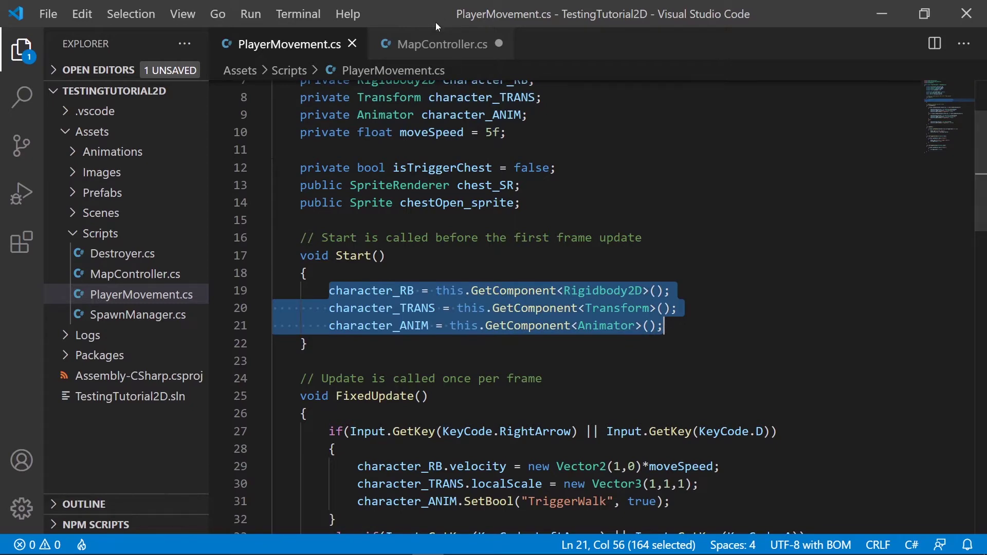
pyautogui.click(439, 44)
pyautogui.scroll(-1, 363, 229)
pyautogui.click(363, 230)
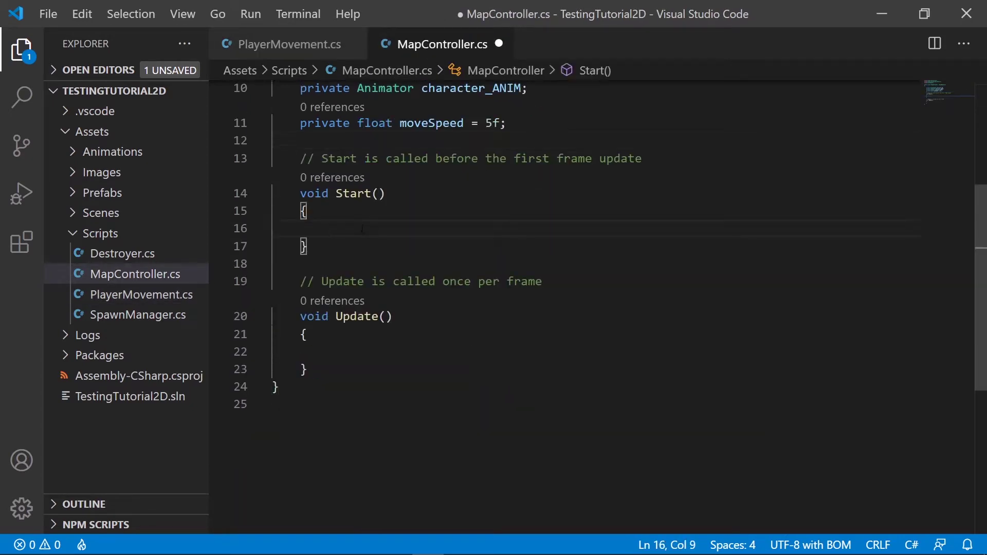
pyautogui.write('character_RB = this.GetComponent<Rigidbody2D>();         character_TRANS = this.GetComponent<Transform>();         character_ANIM = this.GetComponent<Animator>();')
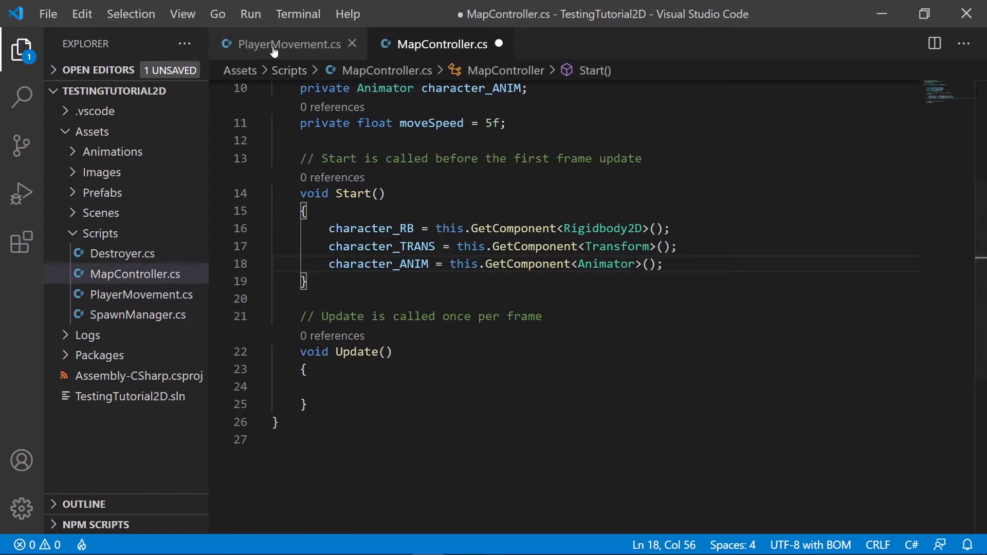
# - Copy the whole FixedUpdate() method into MapController after Update() and fix its indentation
pyautogui.click(246, 45)
pyautogui.click(614, 259)
pyautogui.scroll(-2, 462, 257)
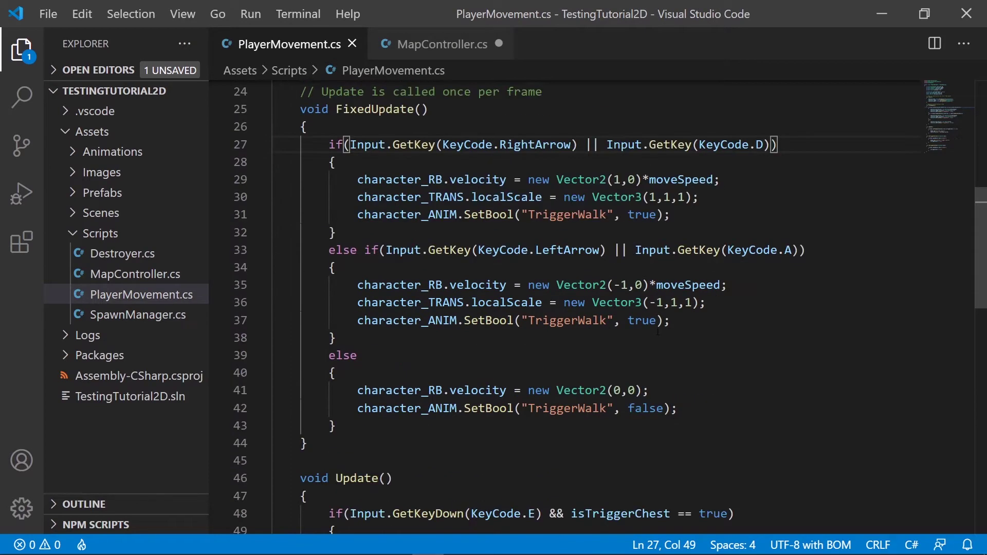
pyautogui.moveTo(283, 109); pyautogui.dragTo(394, 438)
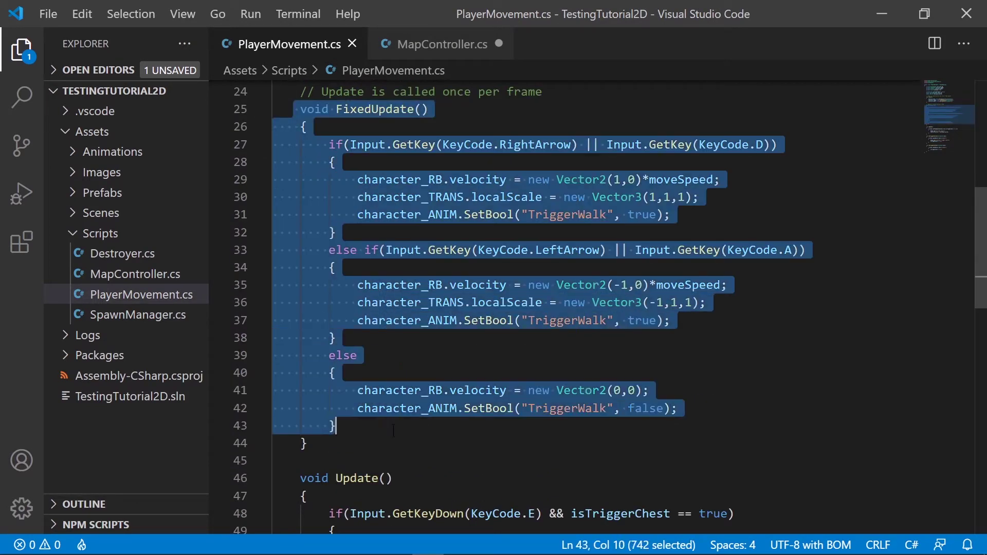
pyautogui.click(426, 45)
pyautogui.click(324, 408)
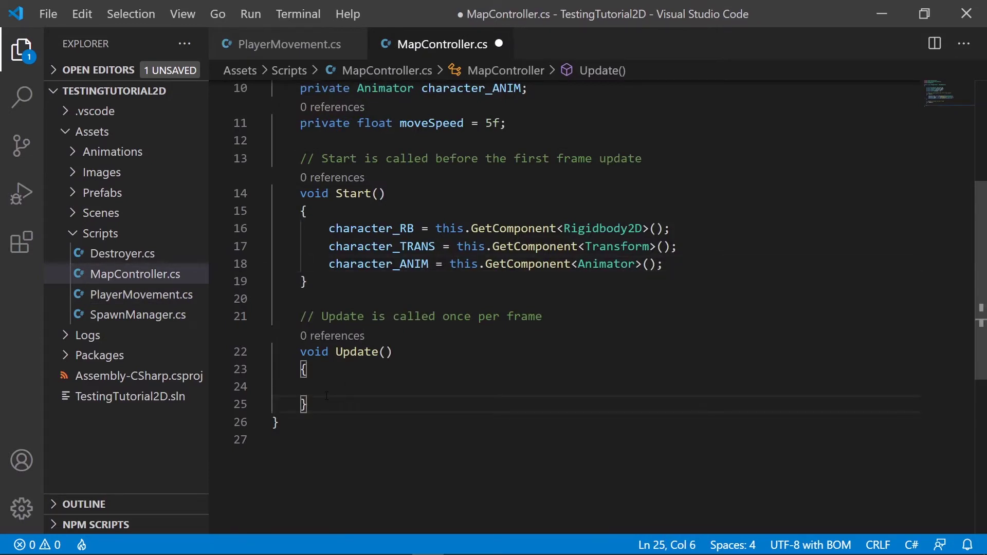
pyautogui.press('Return')
pyautogui.press('Return')
pyautogui.write('void FixedUpdate()     {         if(Input.GetKey(KeyCode.RightArrow) || Input.GetKey(KeyCode.D))         {             character_RB.velocity = new Vector2(1,0)*moveSpeed;             character_TRANS.localScale = new Vector3(1,1,1);             character_ANIM.SetBool("TriggerWalk", true);         }         else if(Input.GetKey(KeyCode.LeftArrow) || Input.GetKey(KeyCode.A))         {             character_RB.velocity = new Vector2(-1,0)*moveSpeed;             character_TRANS.localScale = new Vector3(-1,1,1);             character_ANIM.SetBool("TriggerWalk", true);         }         else         {             character_RB.velocity = new Vector2(0,0);             character_ANIM.SetBool("TriggerWalk", false);         }     }')
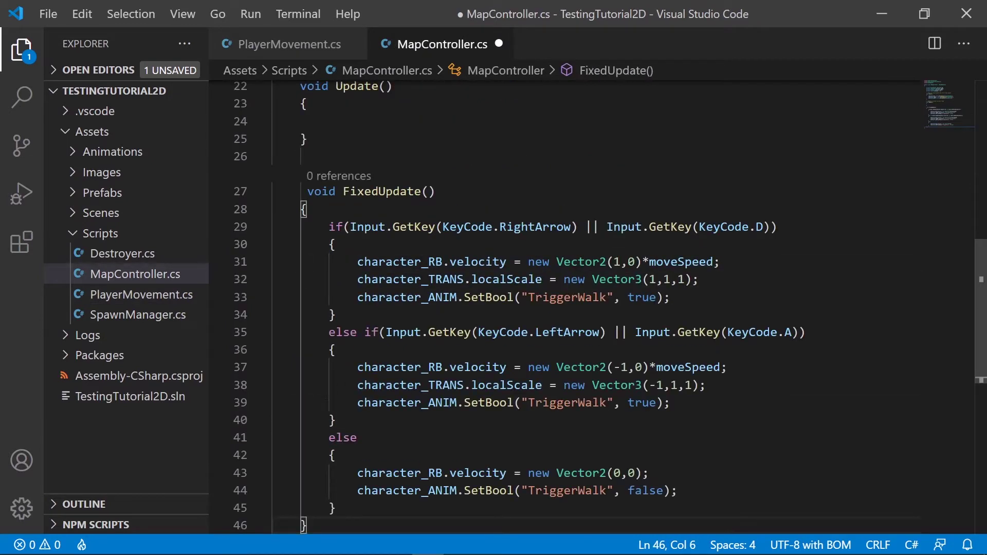
pyautogui.click(306, 191)
pyautogui.press('BackSpace')
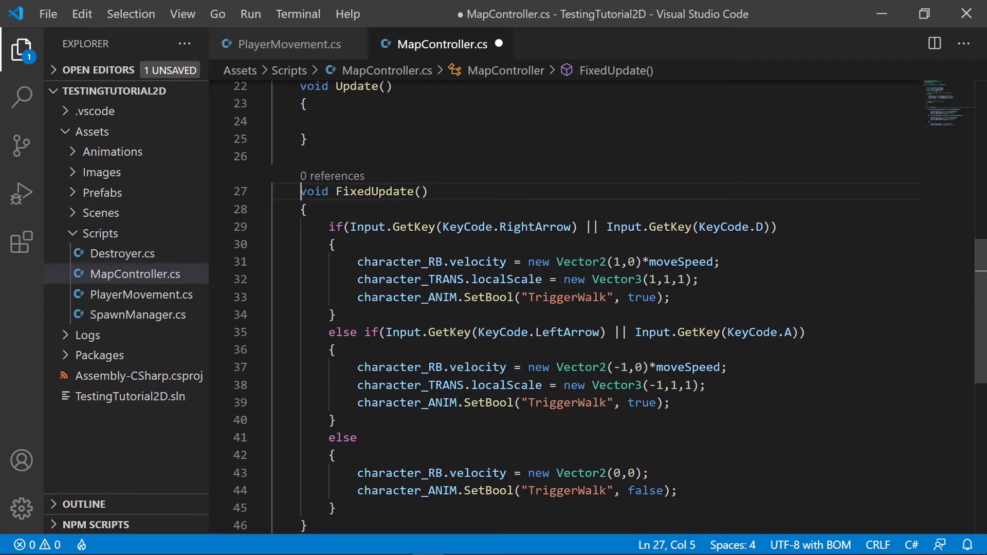
# - Save MapController.cs and minimize VS Code
pyautogui.hotkey('ctrl', 's')
pyautogui.scroll(-4, 491, 307)
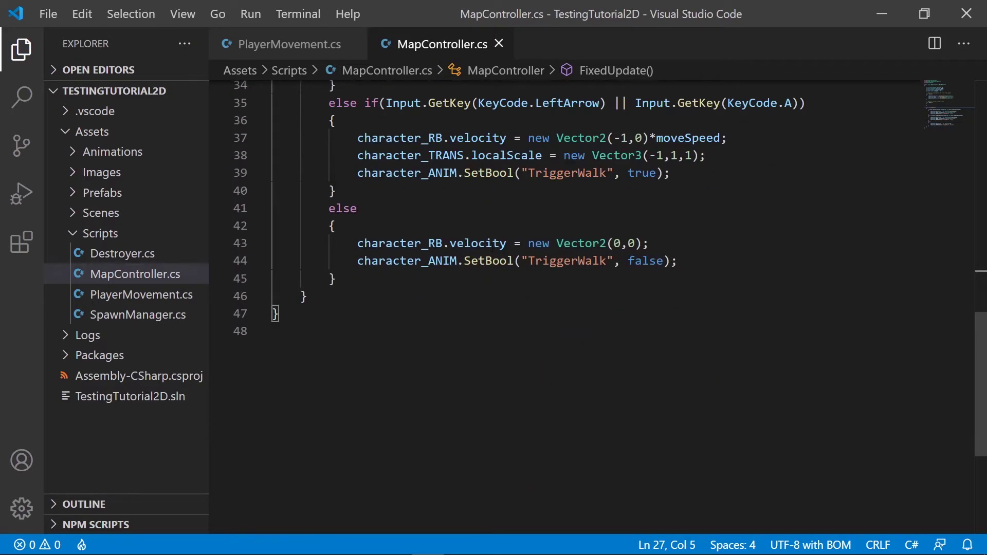
pyautogui.scroll(5, 591, 308)
pyautogui.click(882, 14)
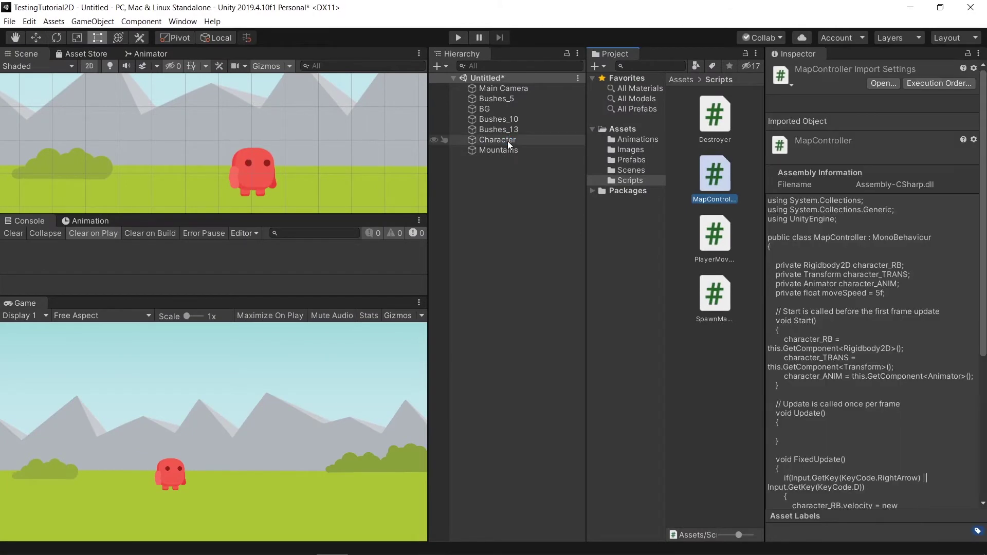
# - Remove Player Movement from the Character and add the Map Controller component via a 'map' search
pyautogui.click(508, 141)
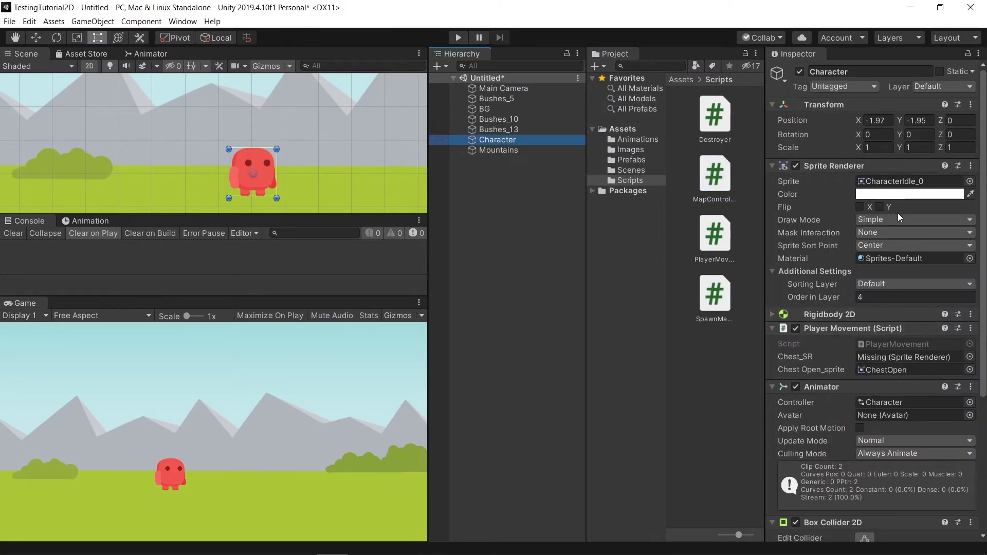
pyautogui.click(971, 329)
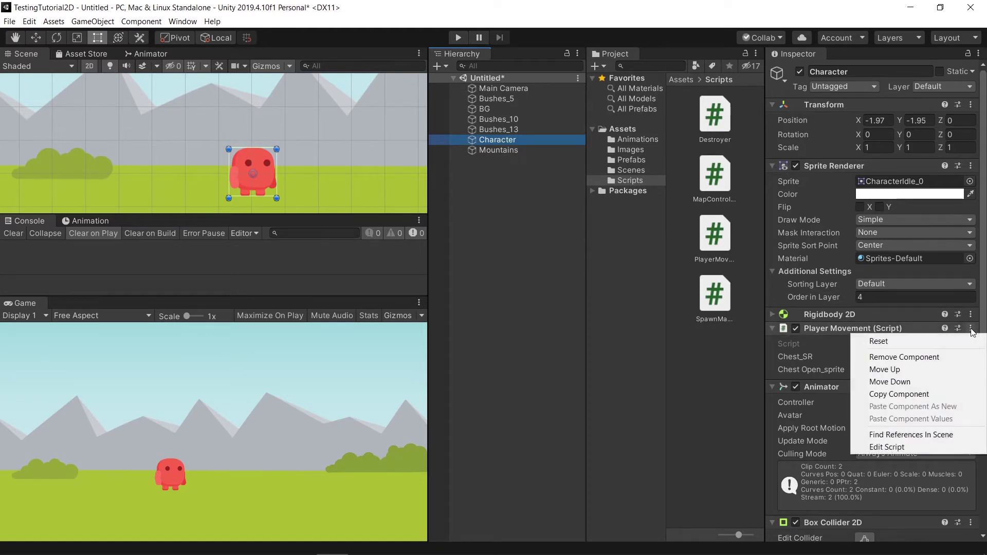
pyautogui.click(955, 355)
pyautogui.scroll(-3, 848, 506)
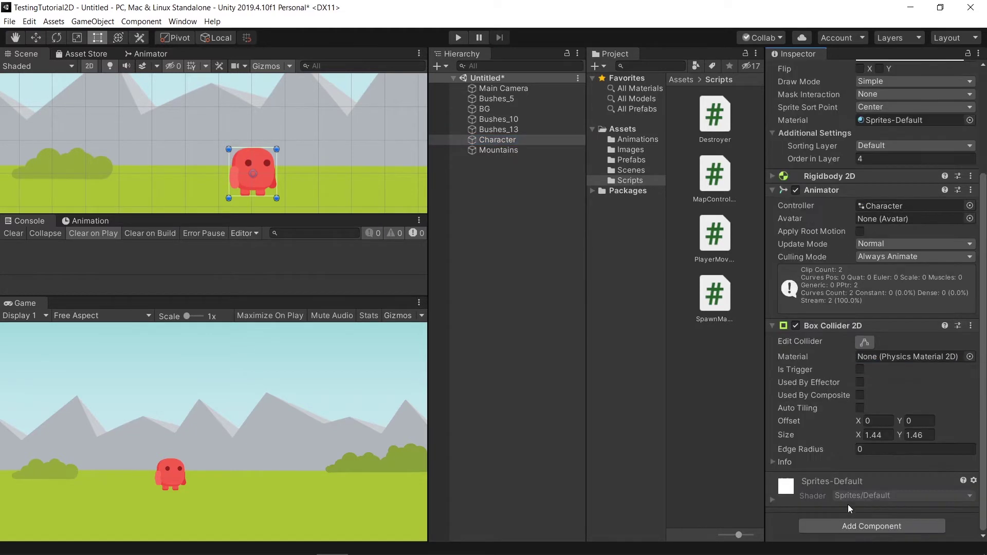
pyautogui.click(865, 524)
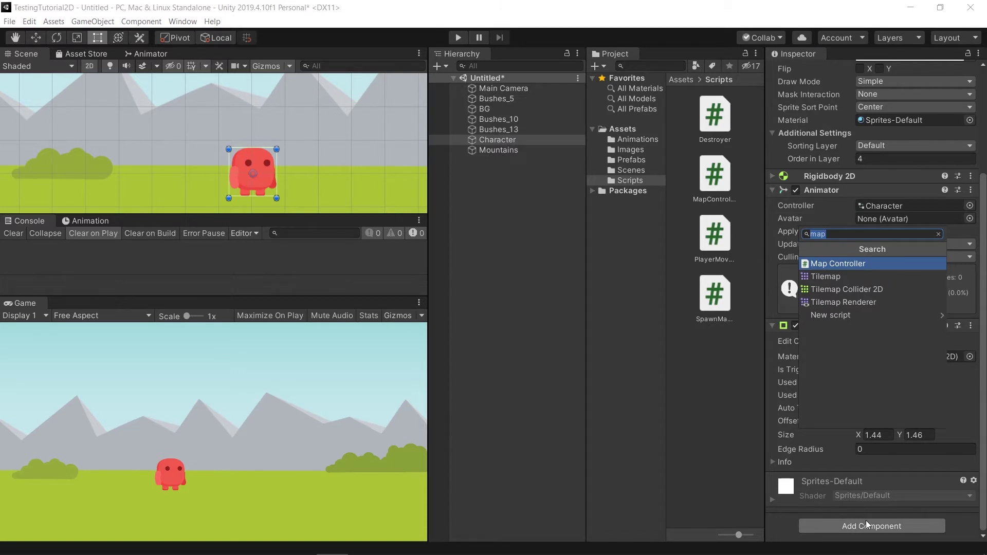
pyautogui.press('Return')
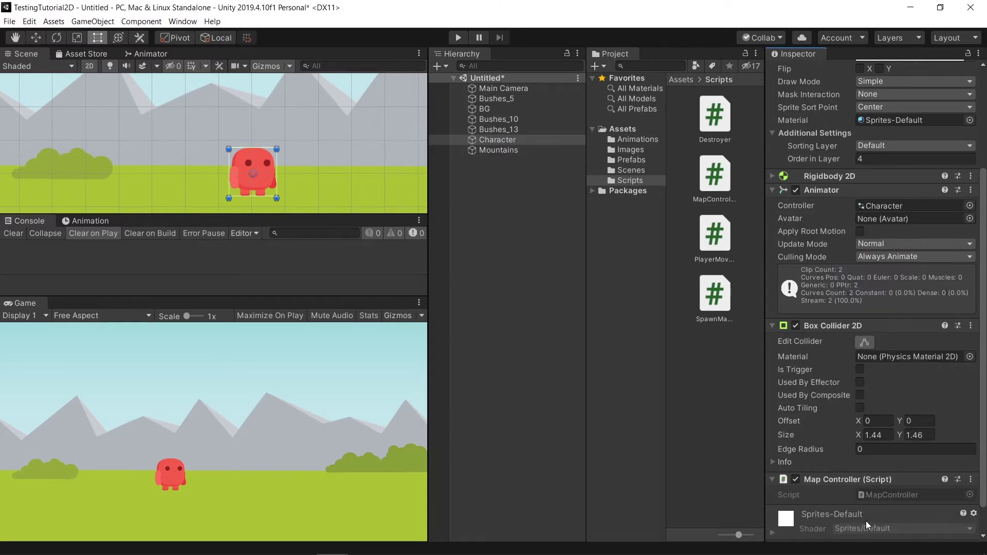
pyautogui.scroll(-1, 866, 520)
pyautogui.click(458, 38)
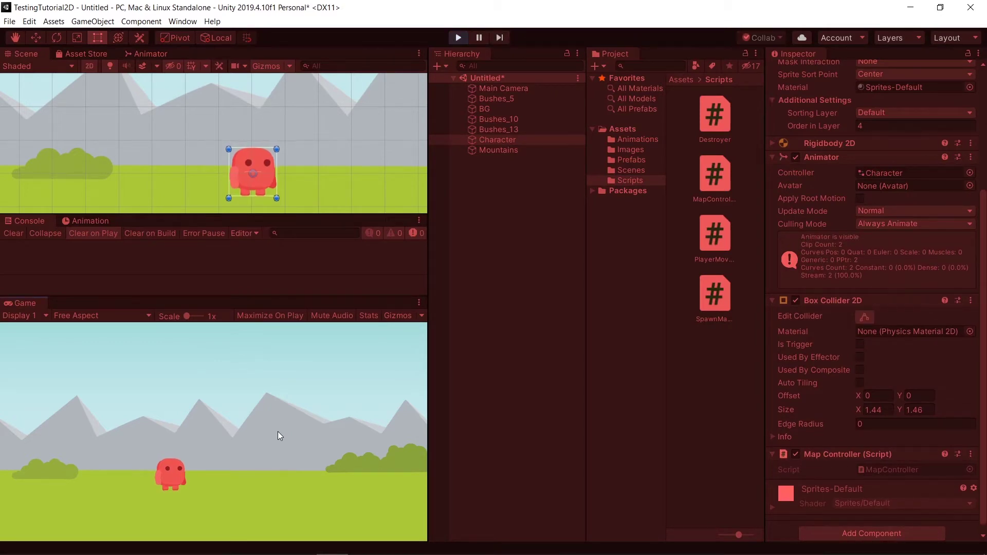
pyautogui.press('Right')
pyautogui.press('Left')
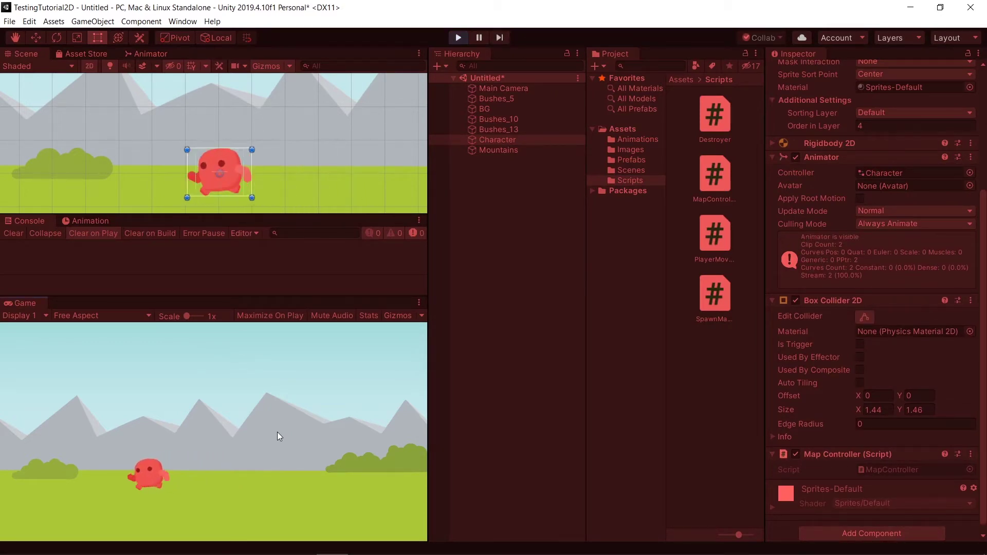
pyautogui.press('Right')
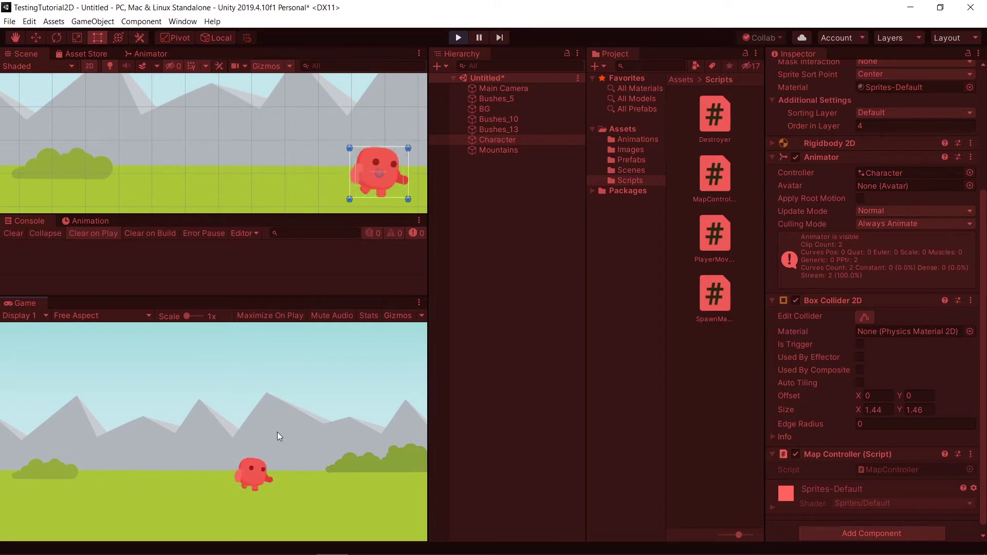
pyautogui.press('Left')
pyautogui.click(458, 37)
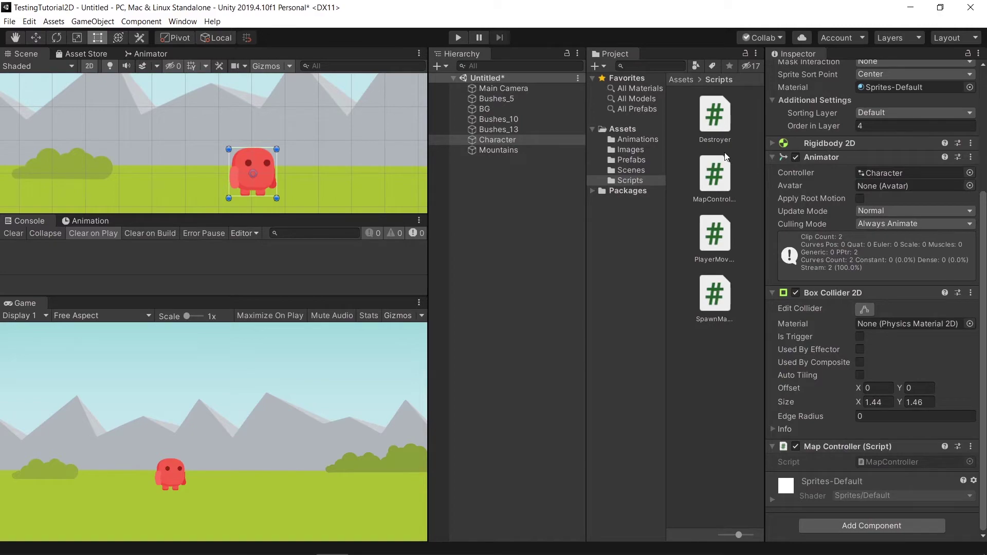
pyautogui.doubleClick(709, 181)
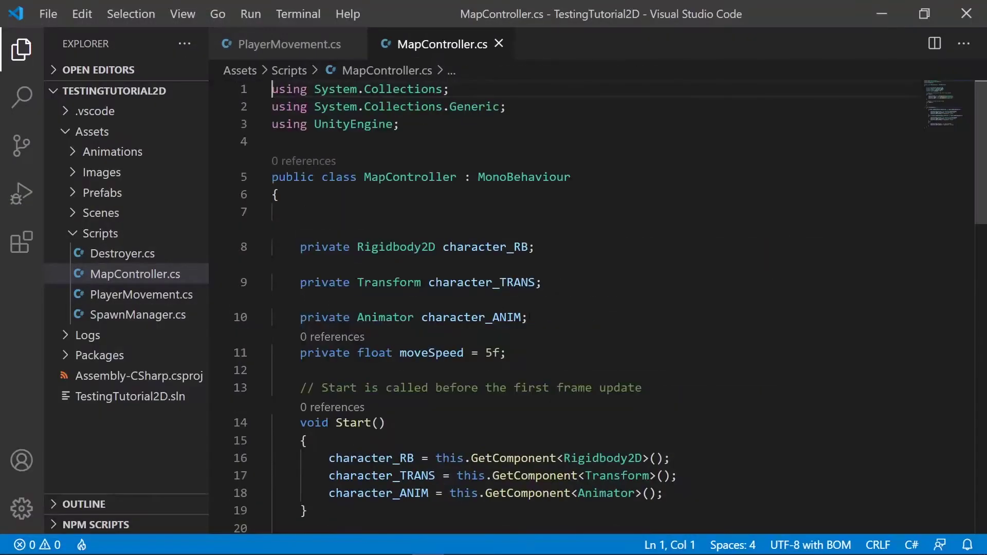
pyautogui.click(242, 317)
pyautogui.scroll(-2, 566, 308)
pyautogui.scroll(-1, 565, 308)
pyautogui.scroll(-4, 540, 298)
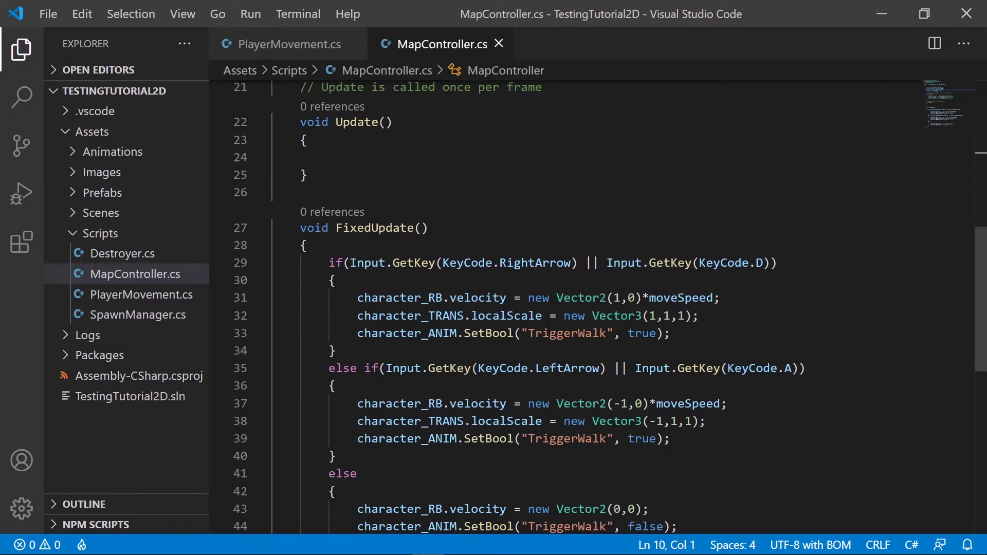
pyautogui.scroll(-1, 434, 206)
pyautogui.moveTo(357, 205)
pyautogui.mouseDown()
pyautogui.moveTo(686, 205)
pyautogui.moveTo(772, 222)
pyautogui.mouseUp()
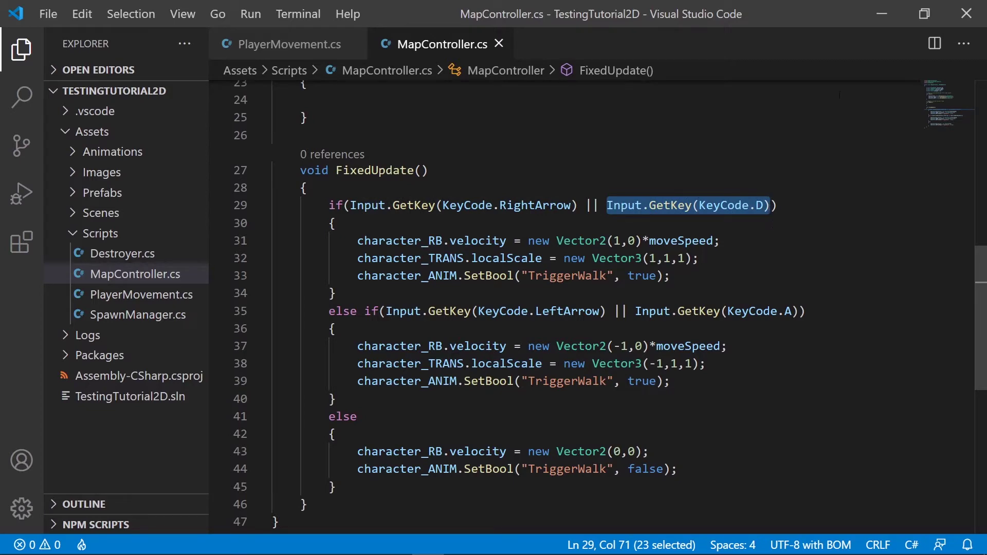
pyautogui.click(882, 14)
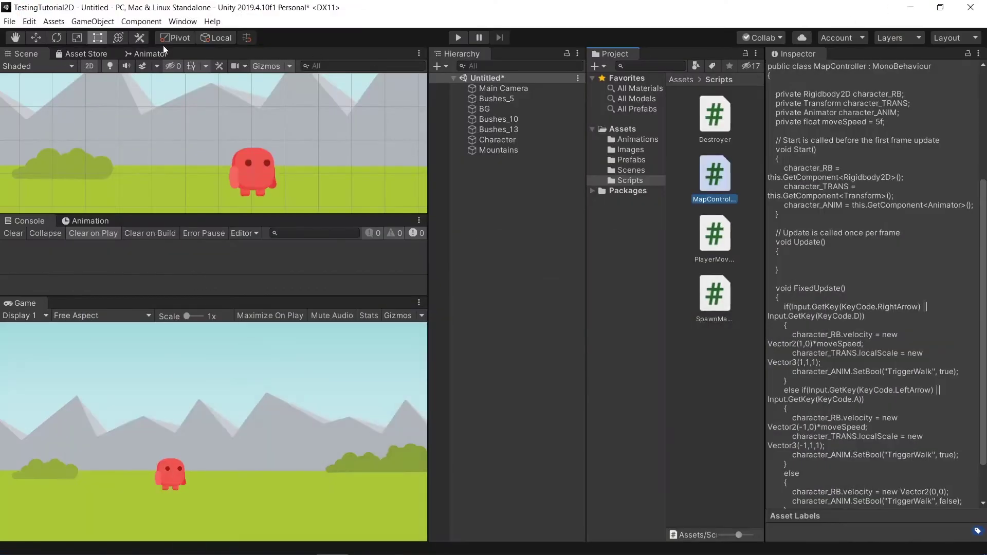
# - Open Project Settings on the Input Manager and expand the Horizontal axis under Axes
pyautogui.click(29, 21)
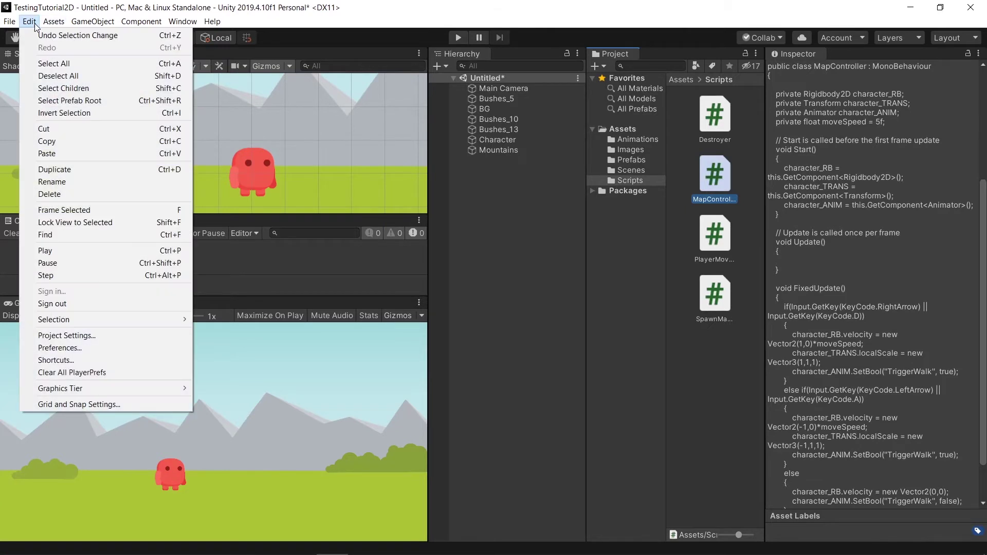
pyautogui.click(104, 337)
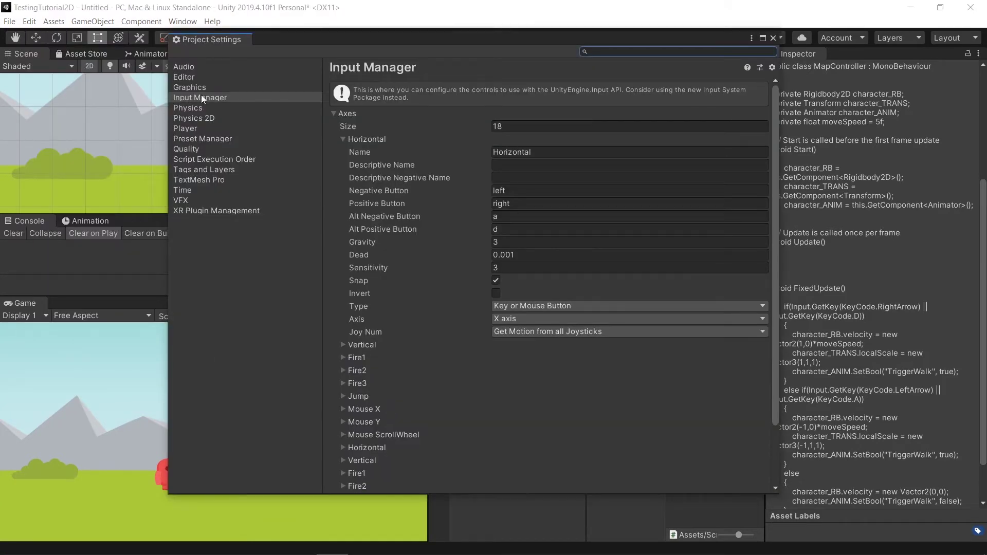
pyautogui.click(199, 87)
pyautogui.click(203, 100)
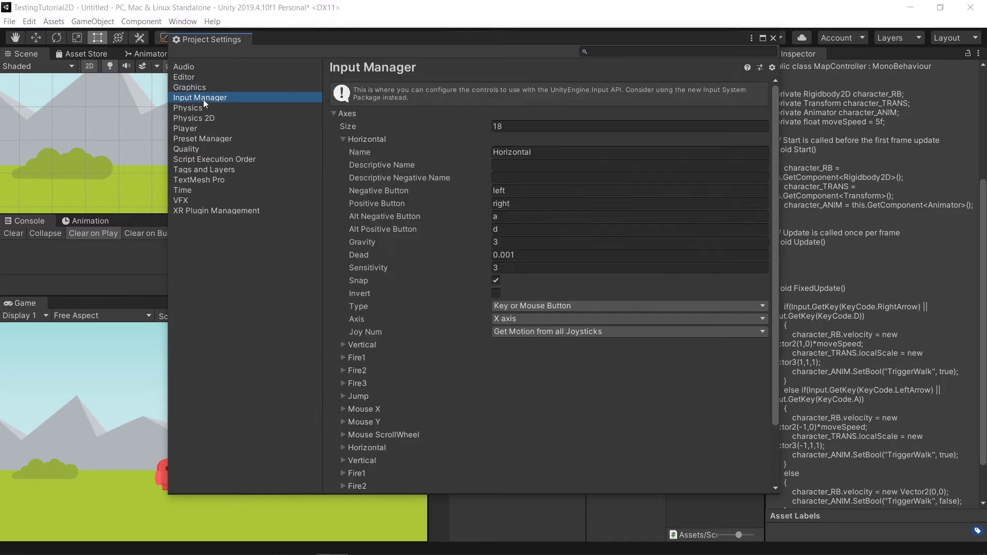
pyautogui.click(333, 114)
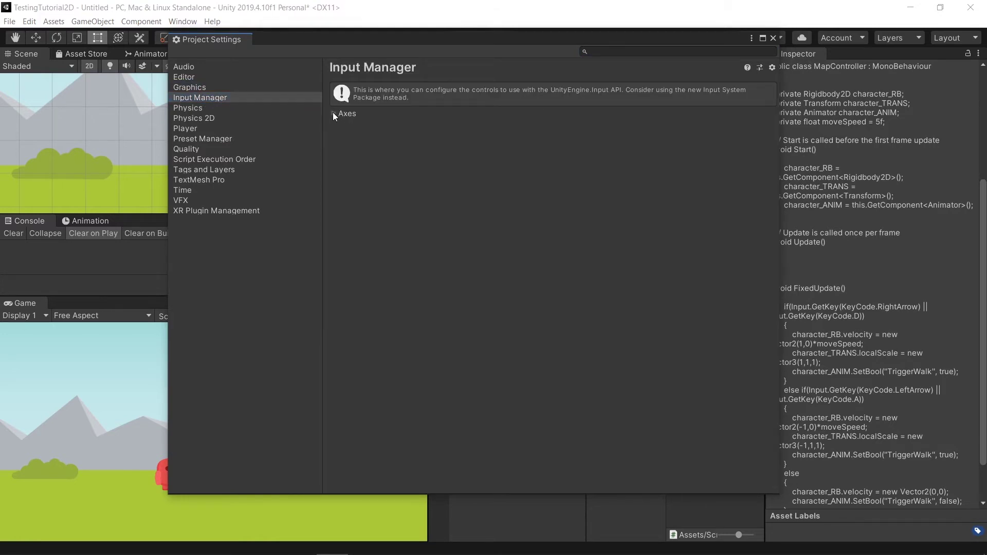
pyautogui.click(333, 113)
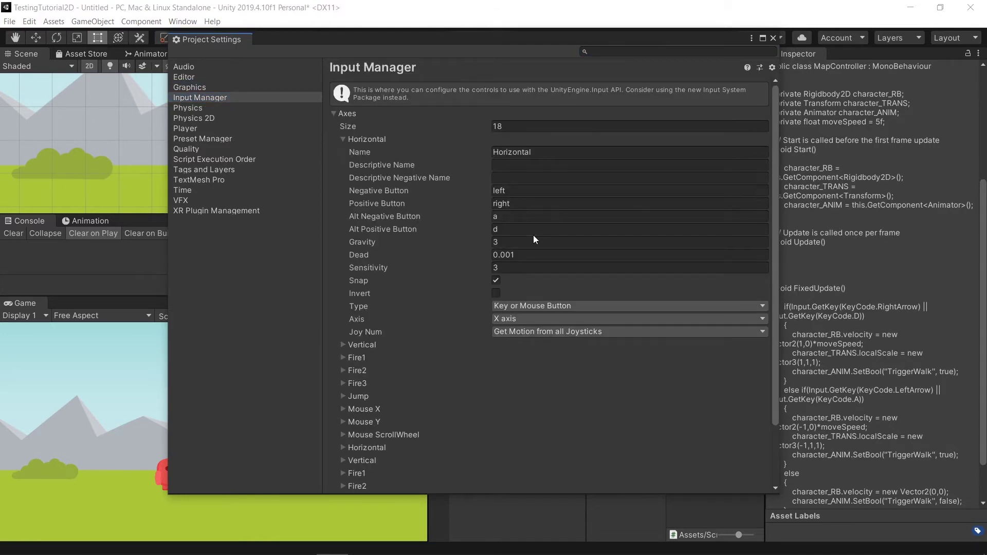
pyautogui.scroll(-2, 532, 236)
pyautogui.click(550, 113)
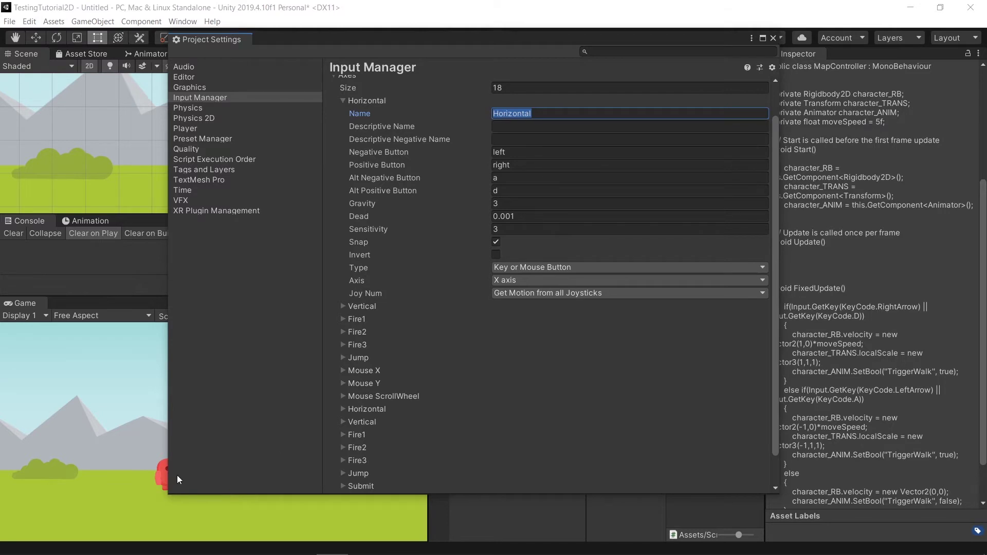
pyautogui.moveTo(416, 38); pyautogui.dragTo(443, 43)
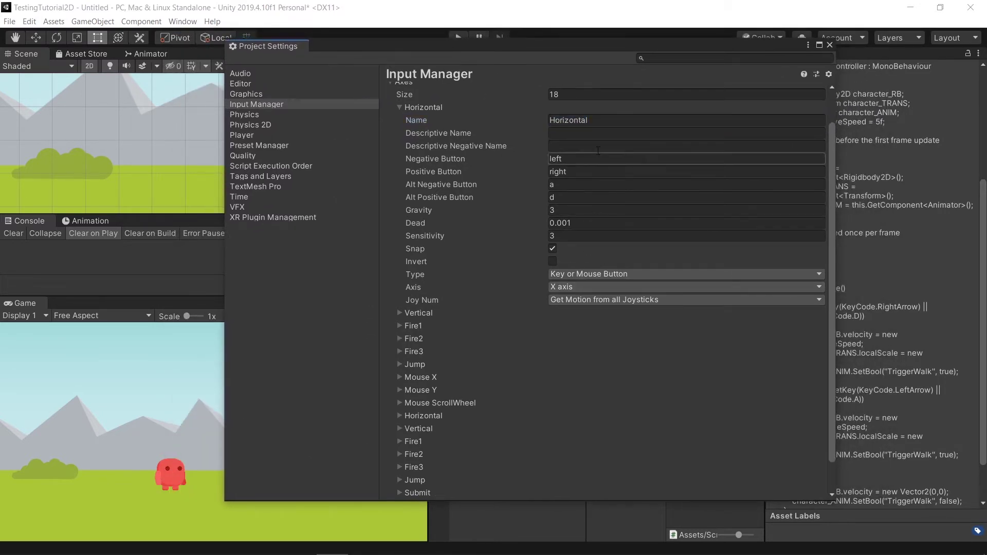
# - Inspect the Horizontal axis name field and briefly expand the Vertical axis
pyautogui.click(597, 120)
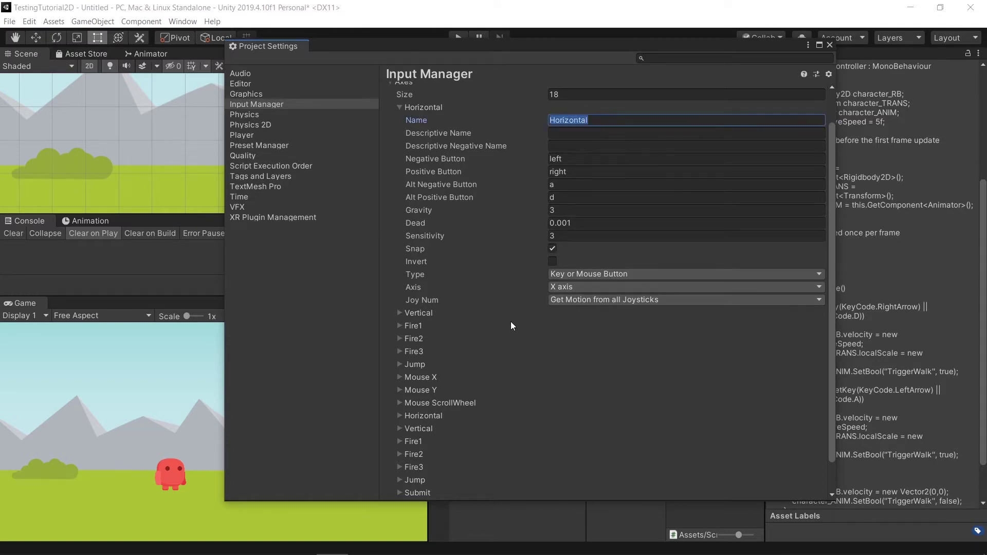
pyautogui.click(399, 313)
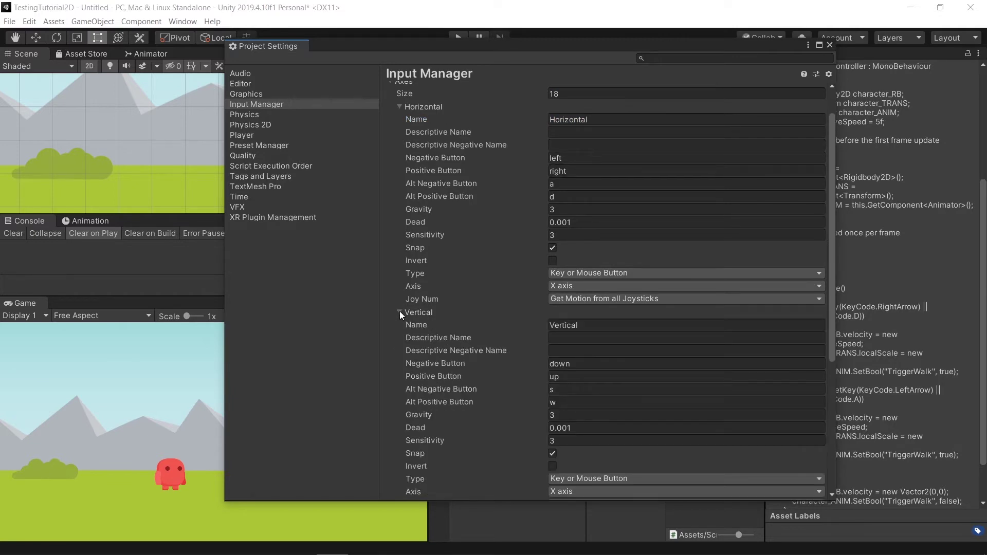
pyautogui.click(399, 312)
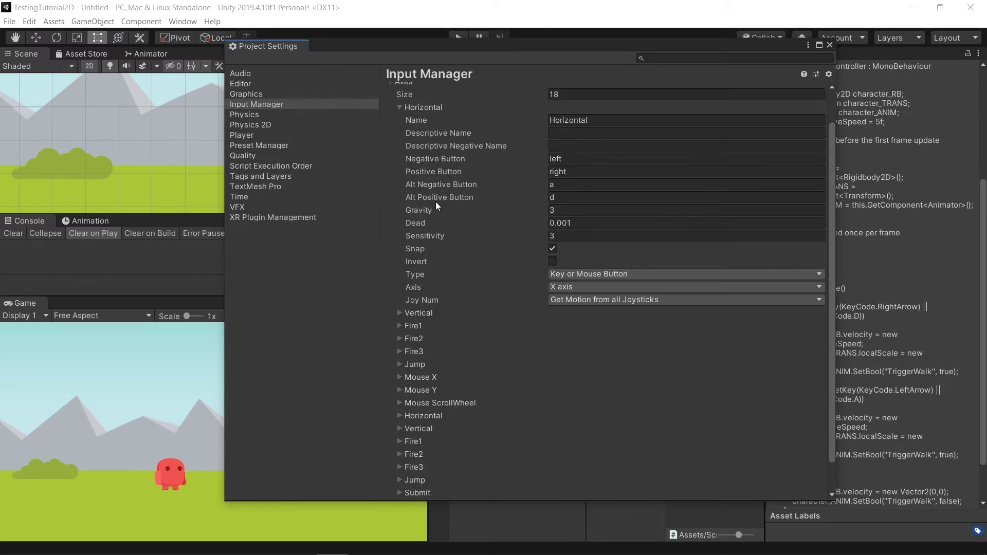
pyautogui.hotkey('shift', 'Tab')
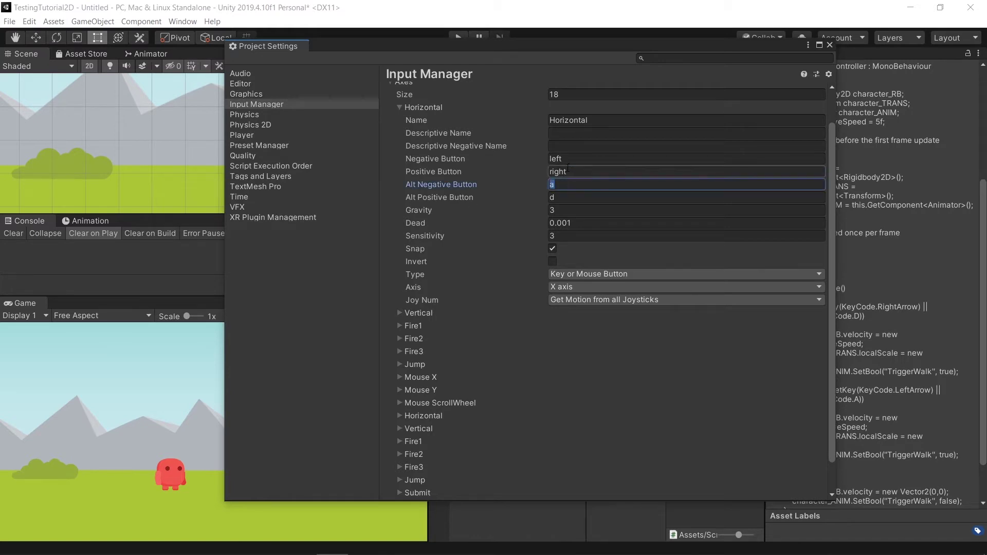
pyautogui.hotkey('shift', 'Tab')
pyautogui.hotkey('shift', 'Tab')
pyautogui.hotkey('shift', 'Tab')
pyautogui.hotkey('shift', 'Tab')
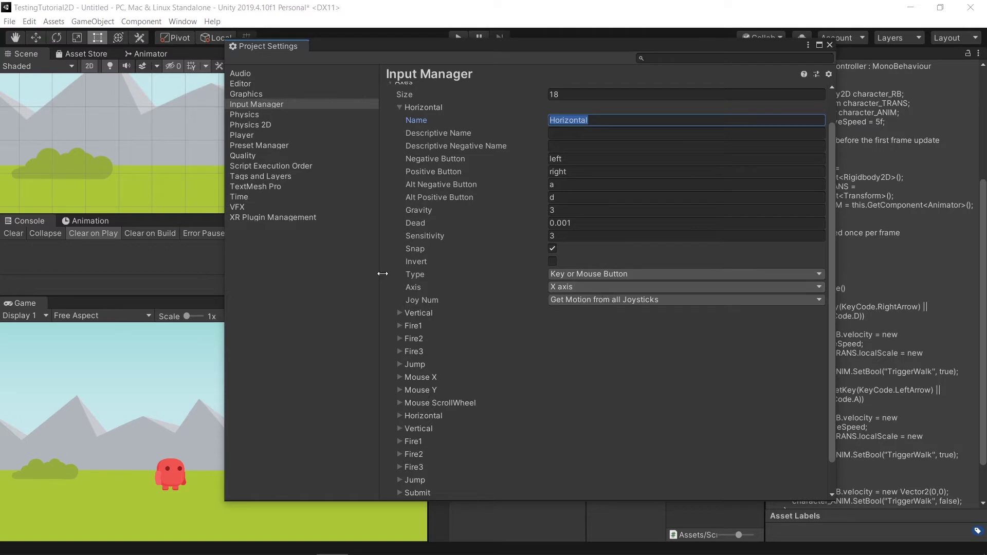
# - Check Horizontal's Axis (X axis) and Type (Key or Mouse Button) dropdowns, then close Project Settings
pyautogui.click(589, 288)
pyautogui.click(769, 273)
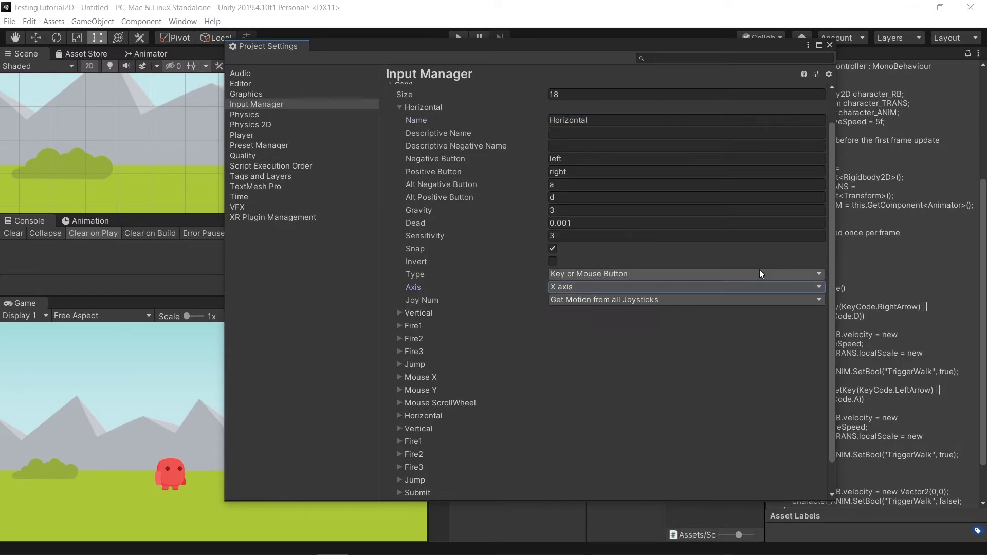
pyautogui.click(667, 274)
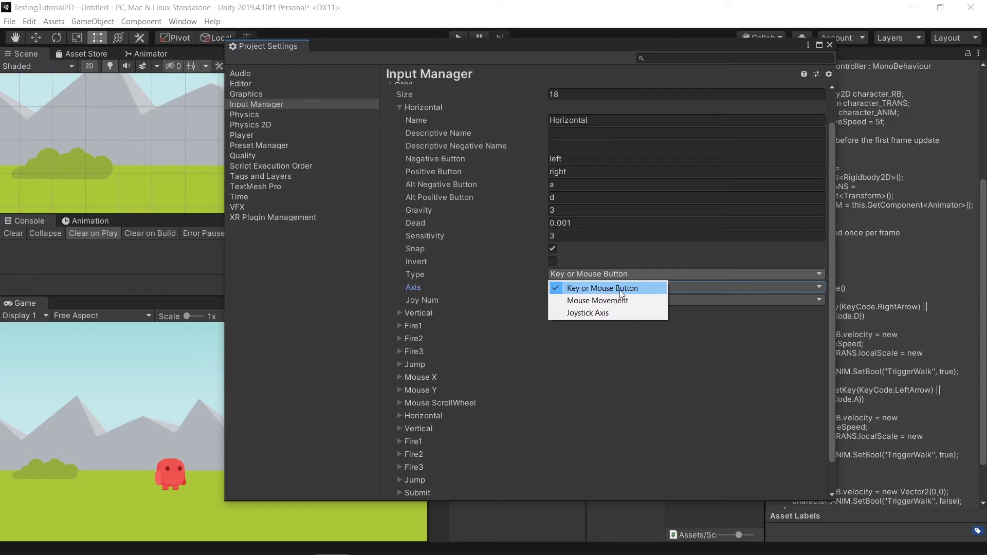
pyautogui.click(672, 274)
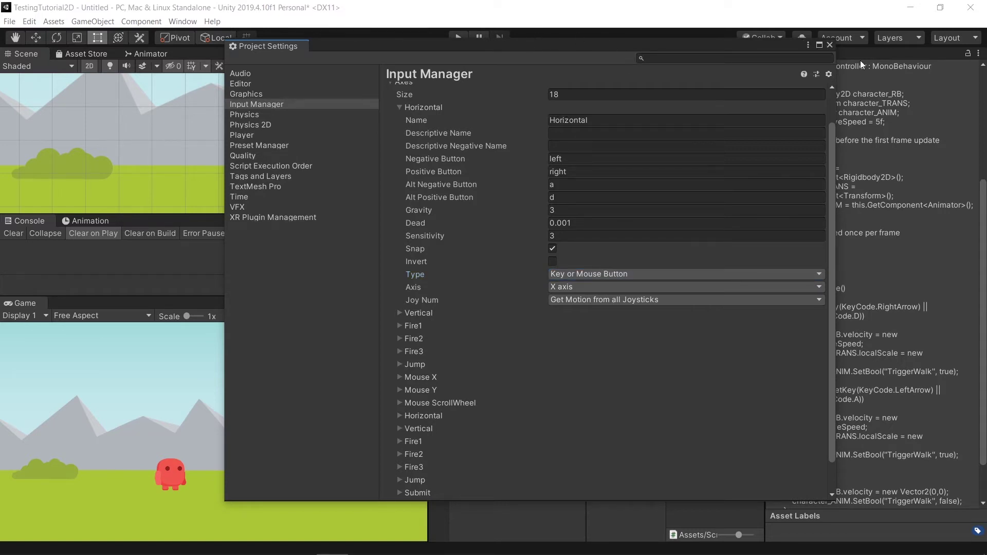
pyautogui.click(830, 45)
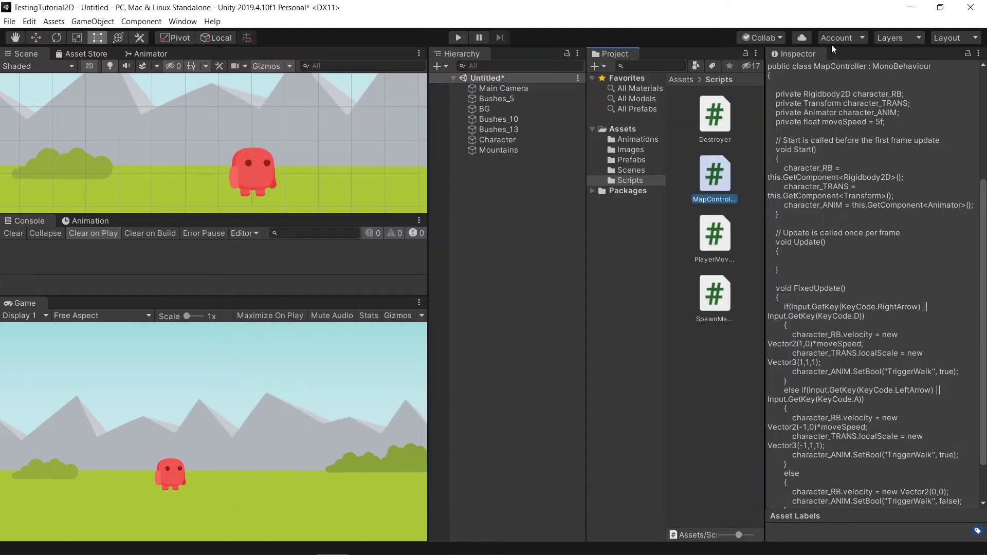
# - Open MapController.cs and add a blank line at the top of FixedUpdate
pyautogui.doubleClick(714, 184)
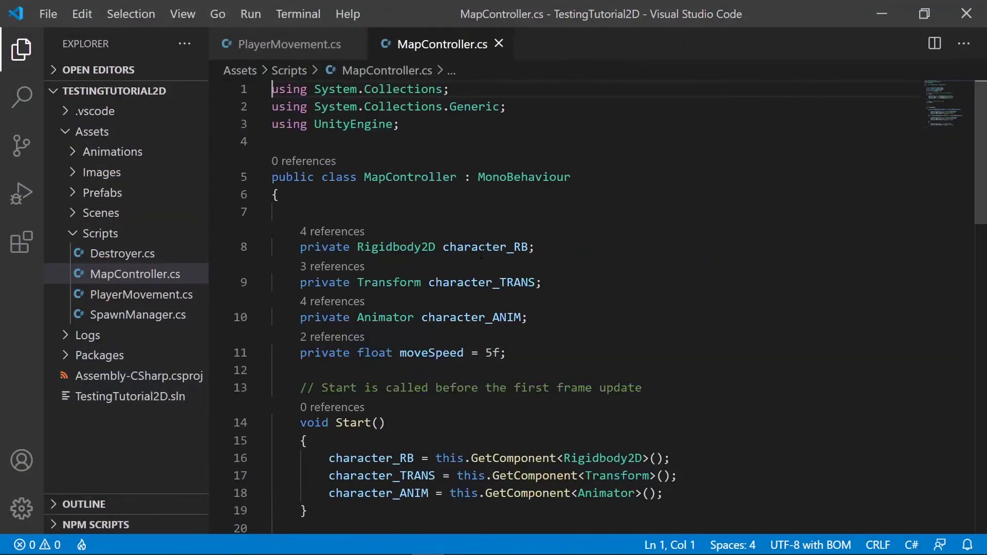
pyautogui.scroll(-4, 482, 254)
pyautogui.scroll(-3, 432, 273)
pyautogui.click(333, 304)
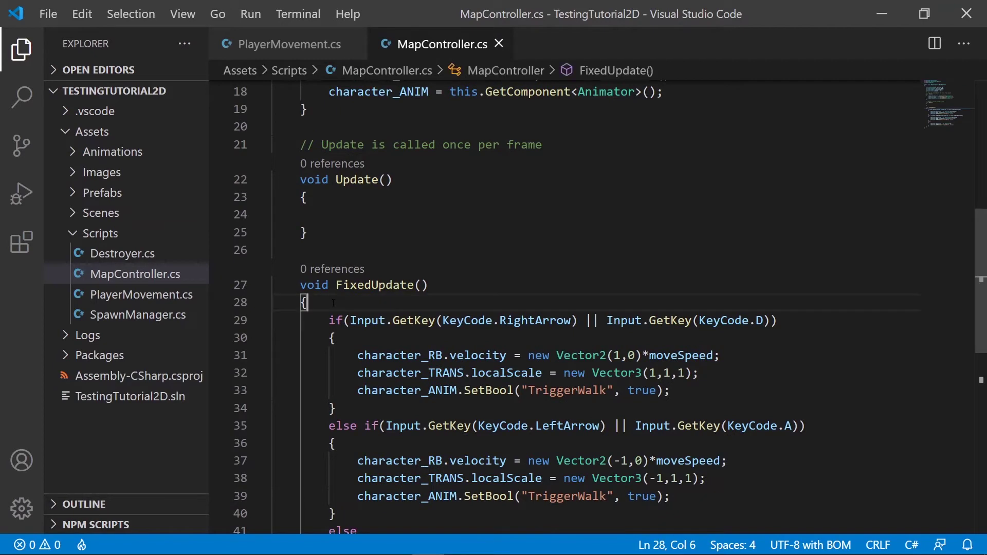
pyautogui.press('Return')
# - Declare float horizontalValue = Input.GetAxis("Horizontal"); and select the old if/else key block
pyautogui.write('FL')
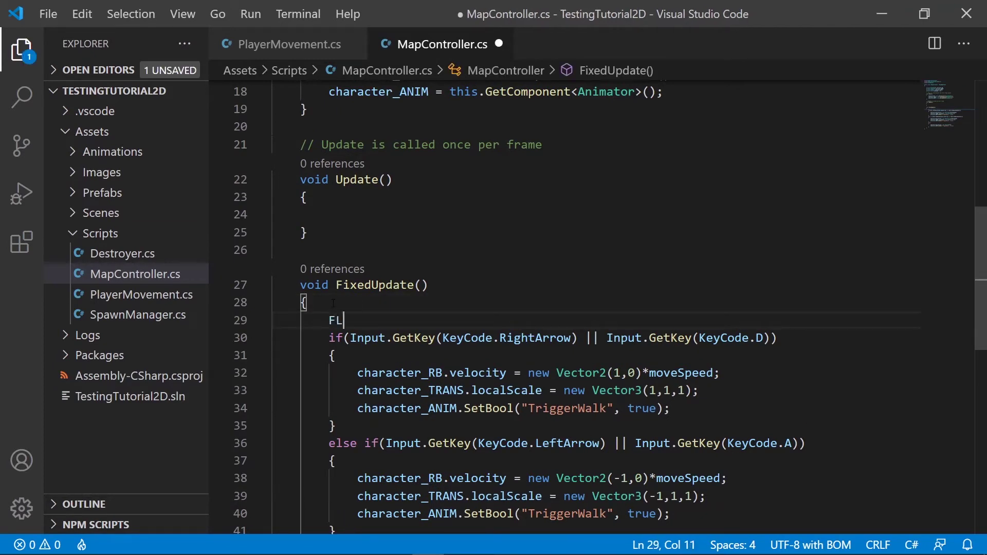
pyautogui.write('OA')
pyautogui.press('BackSpace')
pyautogui.press('BackSpace')
pyautogui.press('BackSpace')
pyautogui.press('BackSpace')
pyautogui.write('float ')
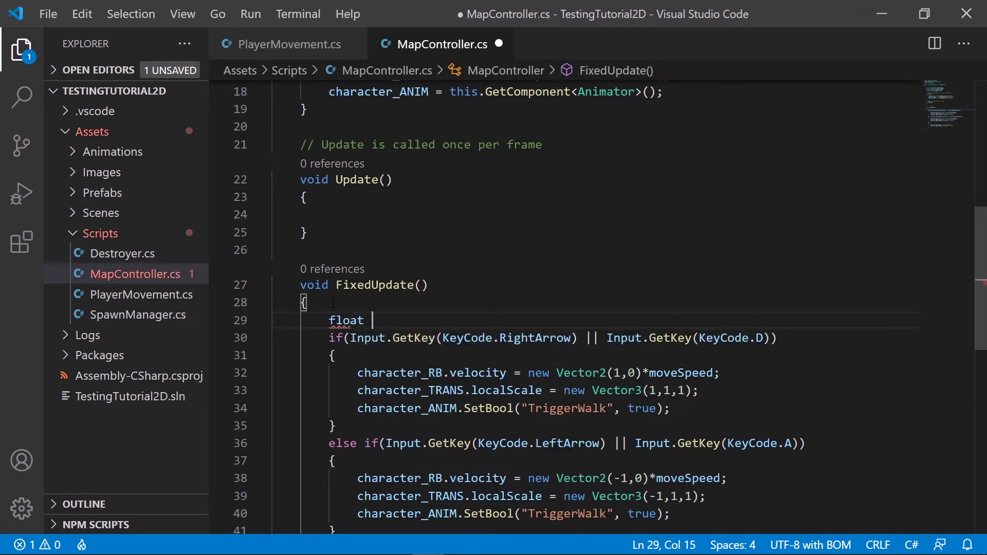
pyautogui.write('horiz')
pyautogui.write('ontalVal')
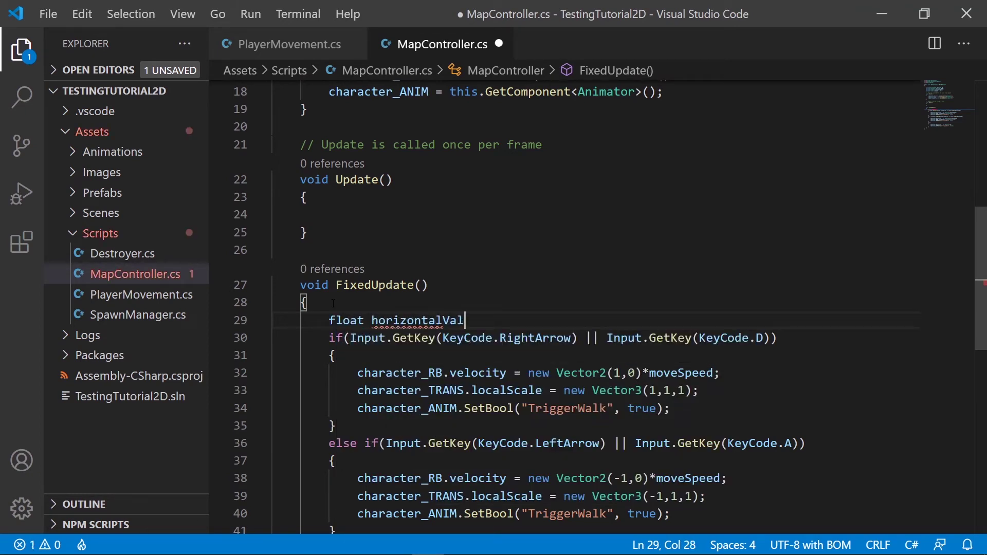
pyautogui.write('ue ')
pyautogui.write('= ')
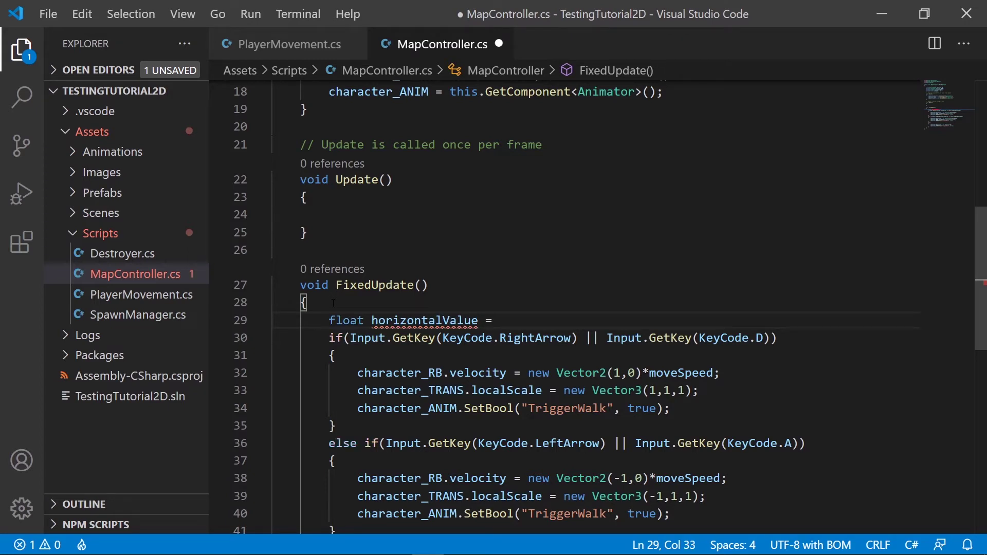
pyautogui.write('Input.Get')
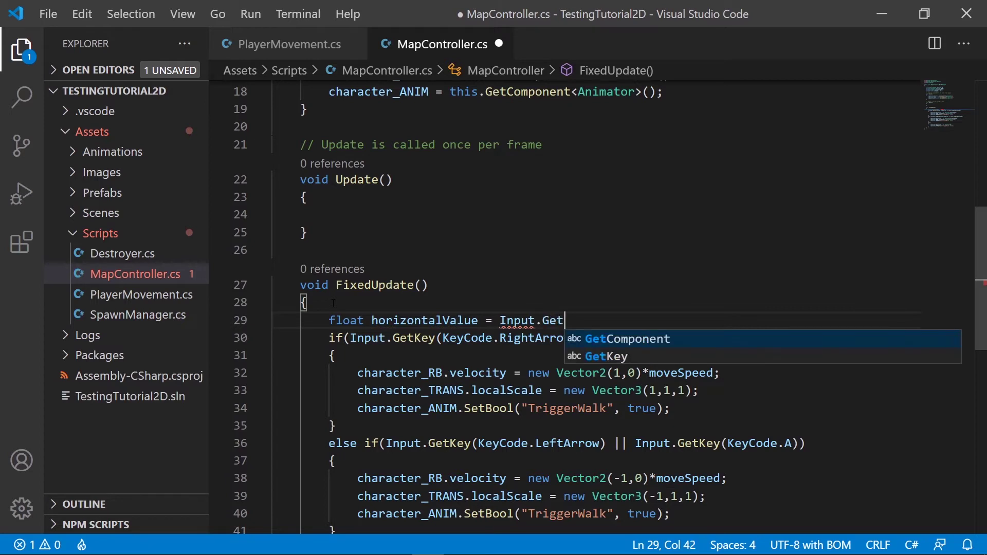
pyautogui.write('Axis(')
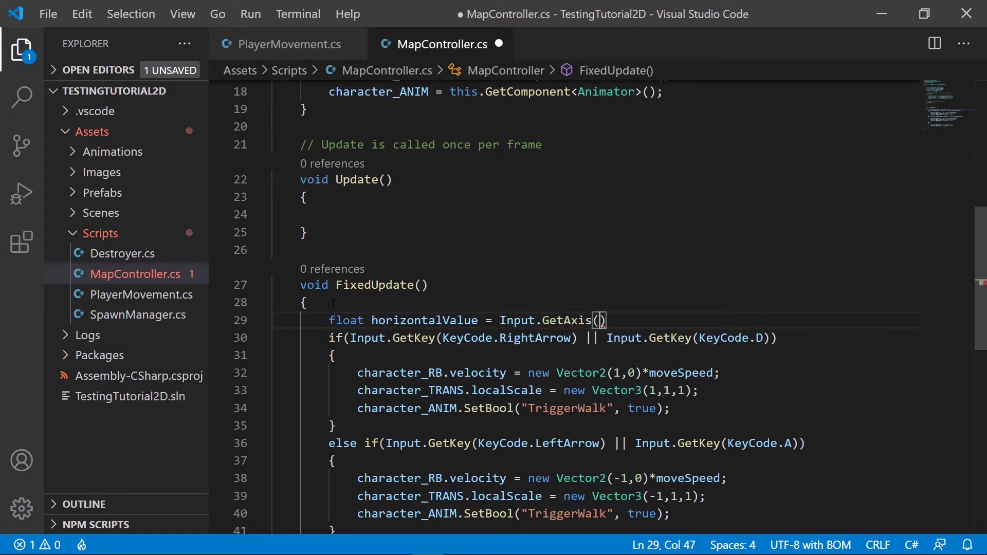
pyautogui.write('"')
pyautogui.write('Horizont')
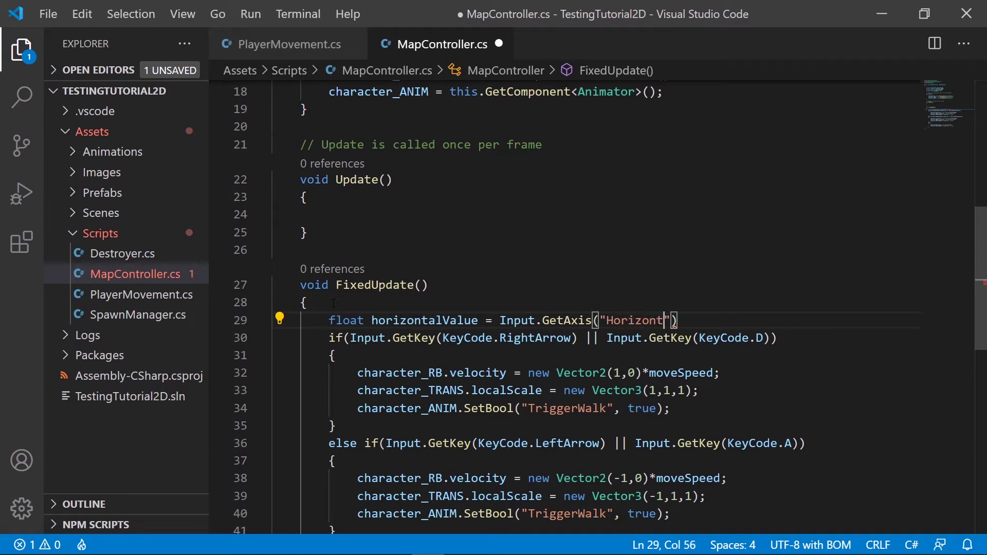
pyautogui.write('al");')
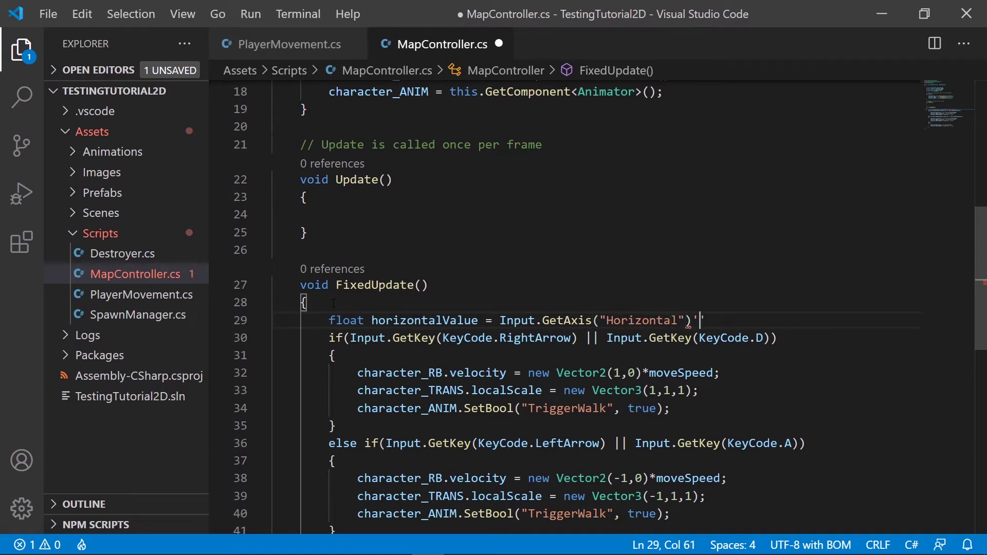
pyautogui.press('BackSpace')
pyautogui.write(';')
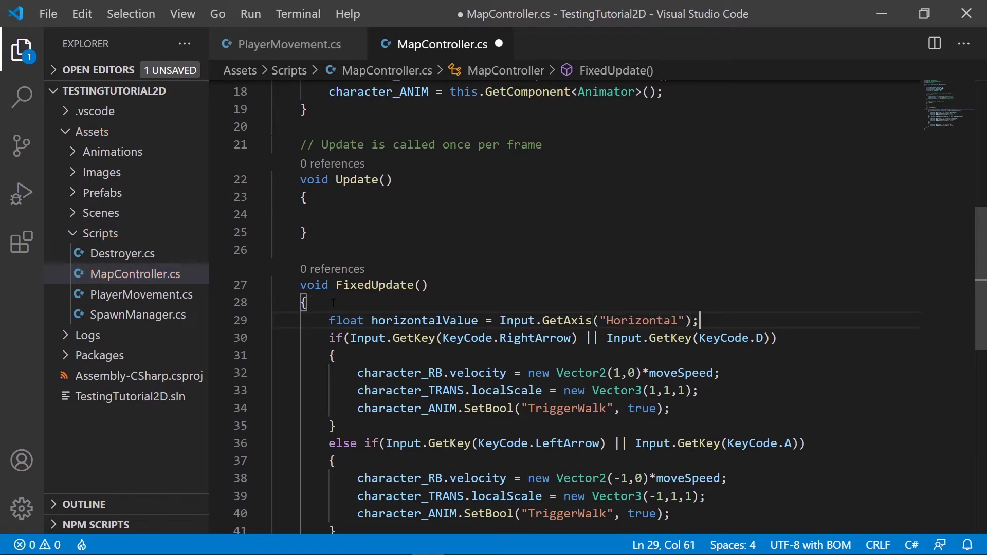
pyautogui.press('Return')
pyautogui.scroll(-4, 329, 297)
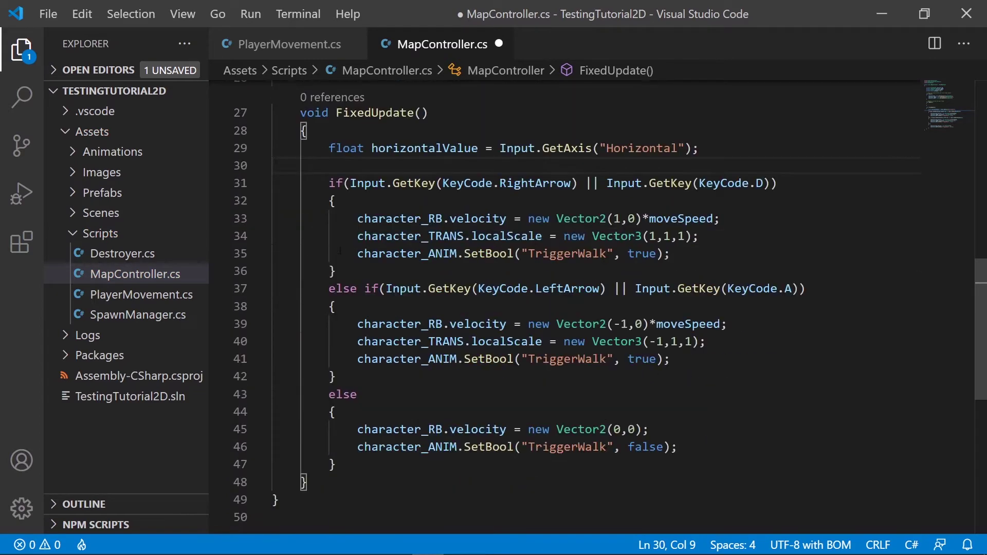
pyautogui.moveTo(327, 185); pyautogui.dragTo(367, 459)
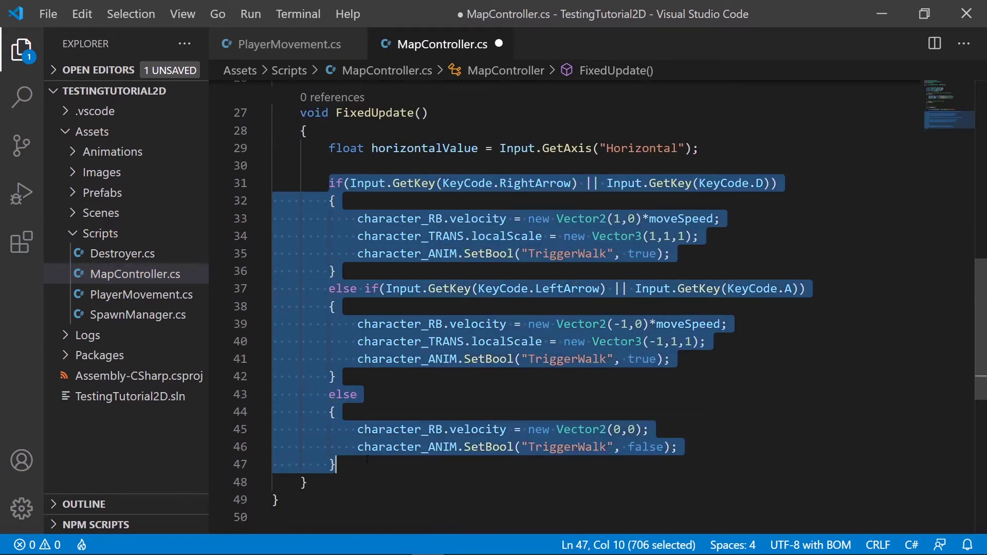
# - Comment out the old key-checking block and save the script
pyautogui.hotkey('ctrl', '/')
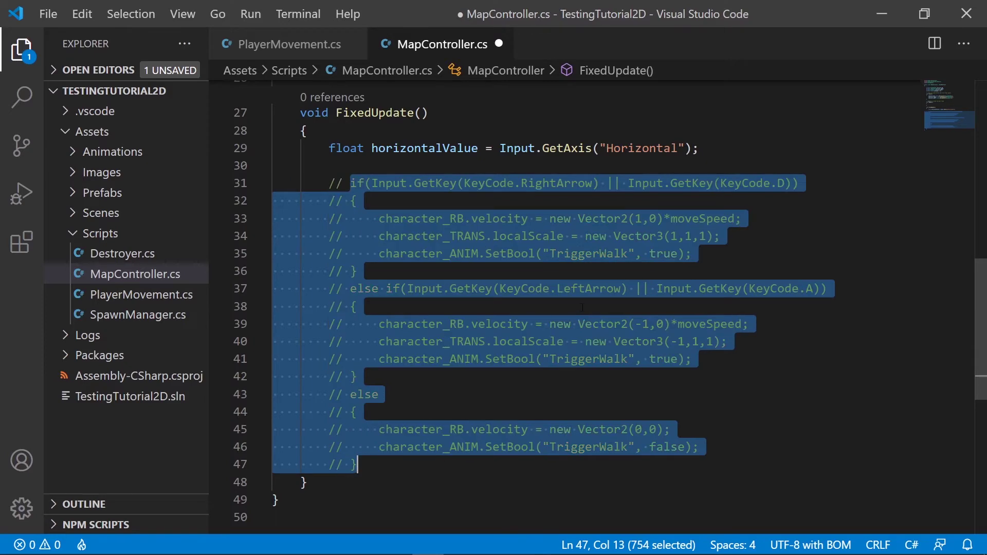
pyautogui.click(380, 307)
pyautogui.hotkey('ctrl', 's')
pyautogui.click(712, 139)
# - Add Debug.Log(horizontalValue); below the GetAxis line, save, and minimize VS Code
pyautogui.click(705, 153)
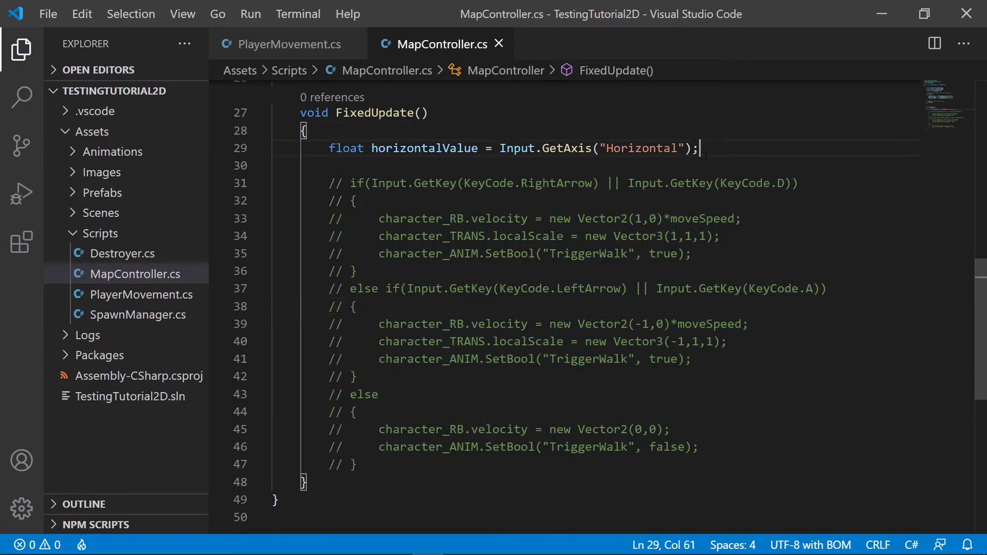
pyautogui.press('Return')
pyautogui.write('Debug')
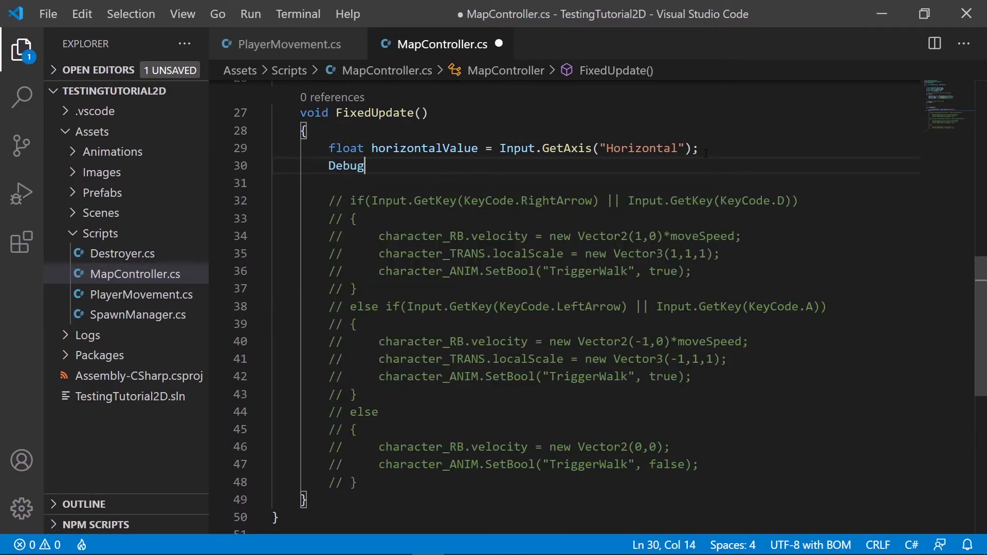
pyautogui.write('.Log(')
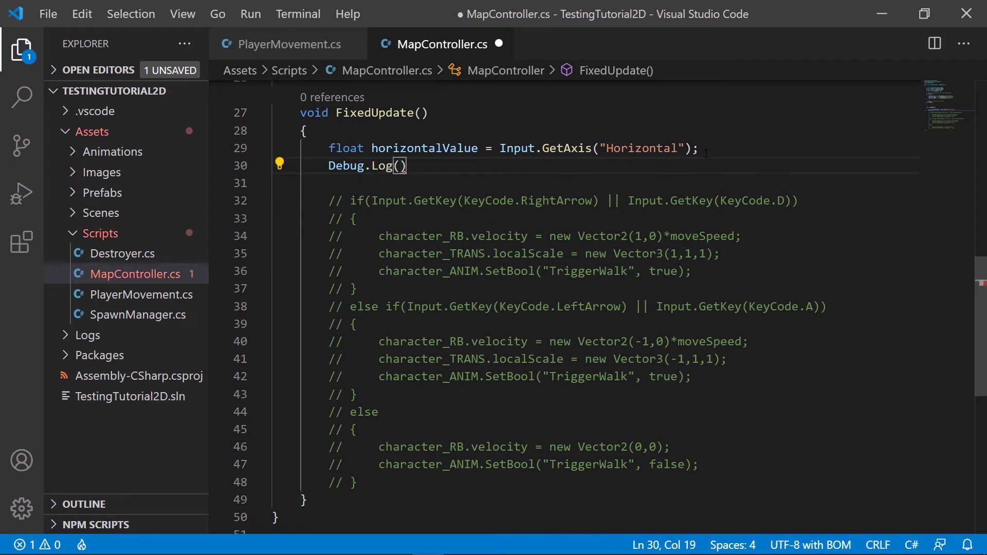
pyautogui.write('h')
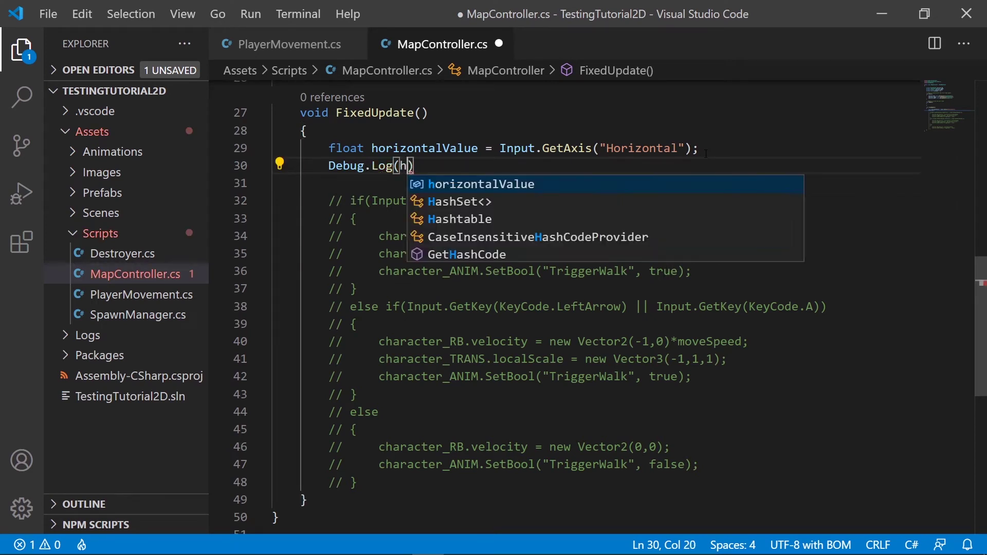
pyautogui.write('orizo')
pyautogui.press('Tab')
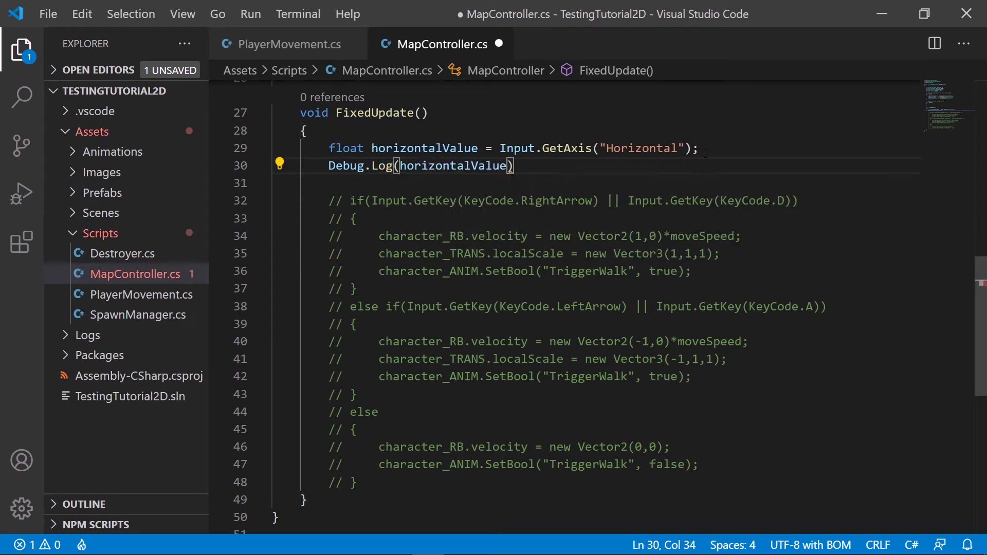
pyautogui.write(');')
pyautogui.hotkey('ctrl', 's')
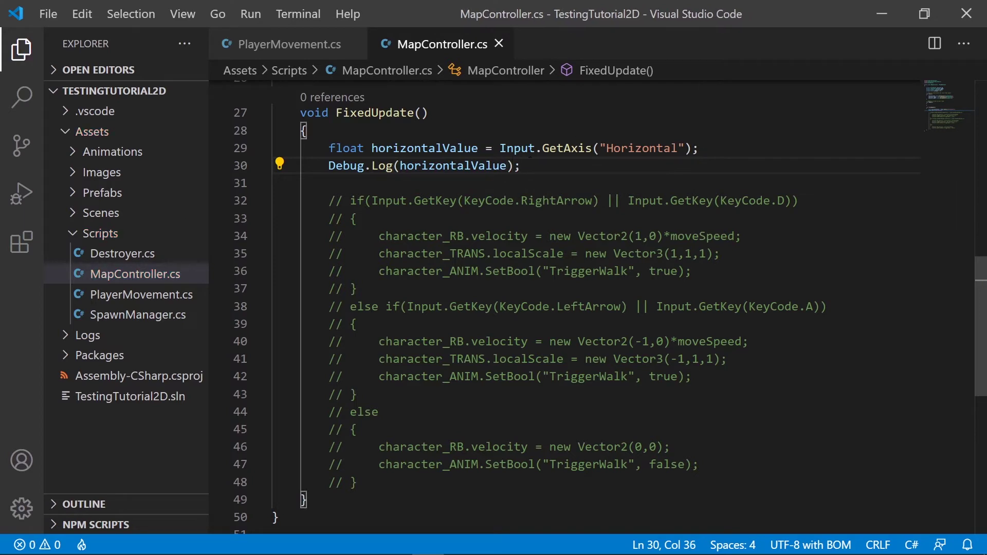
pyautogui.moveTo(500, 148); pyautogui.dragTo(691, 148)
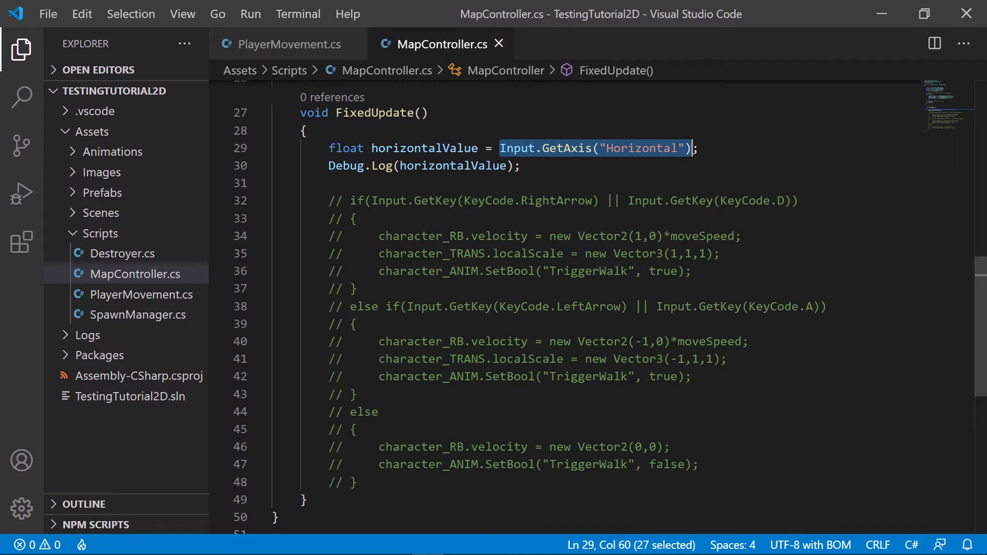
pyautogui.click(880, 12)
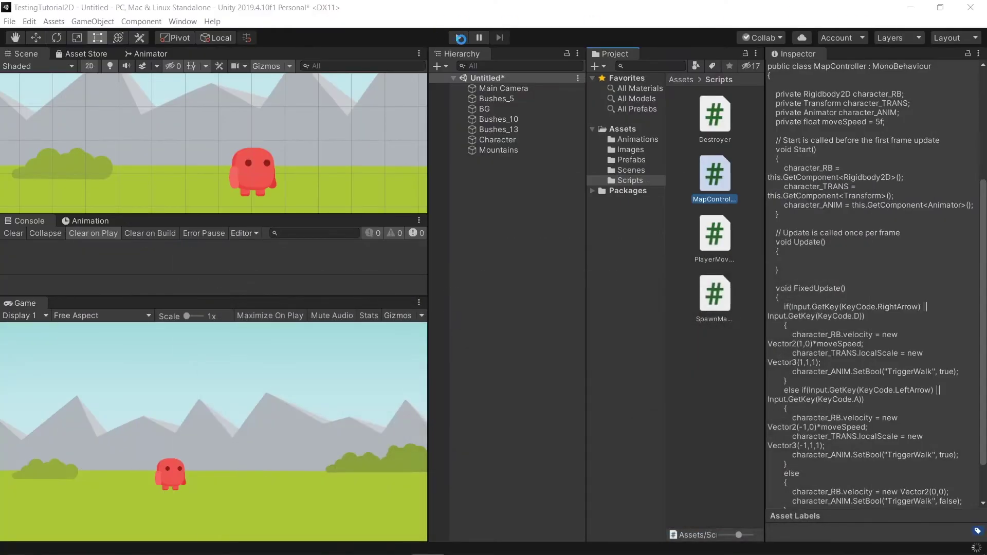
# - Play with Console Collapse on, pressing Right and Left to log values toward 1 and -1, then stop
pyautogui.click(458, 38)
pyautogui.click(459, 41)
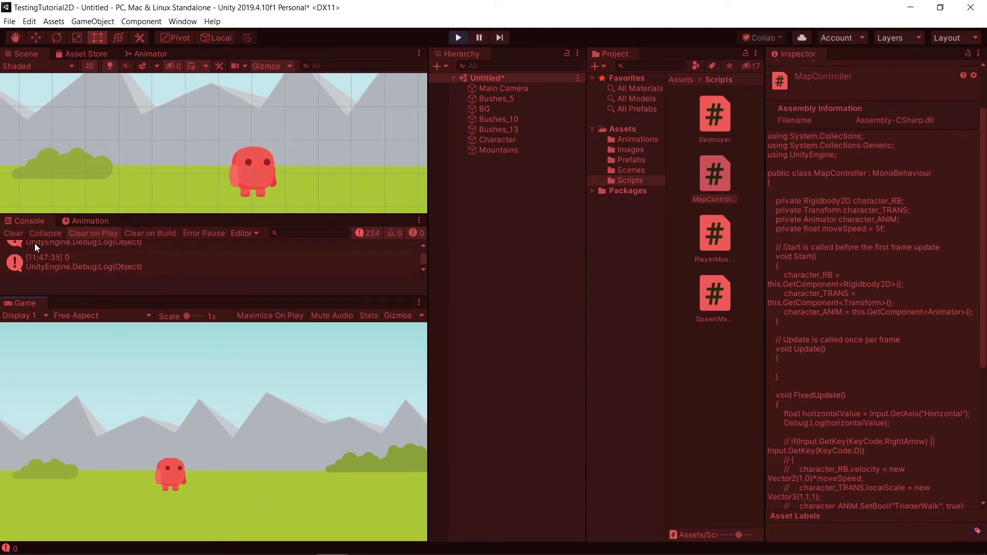
pyautogui.click(44, 233)
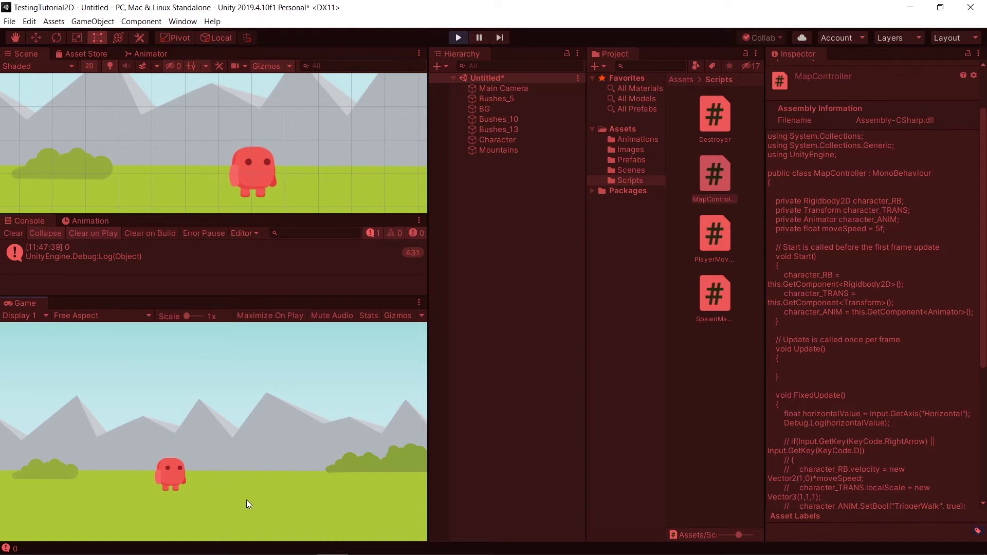
pyautogui.press('Right')
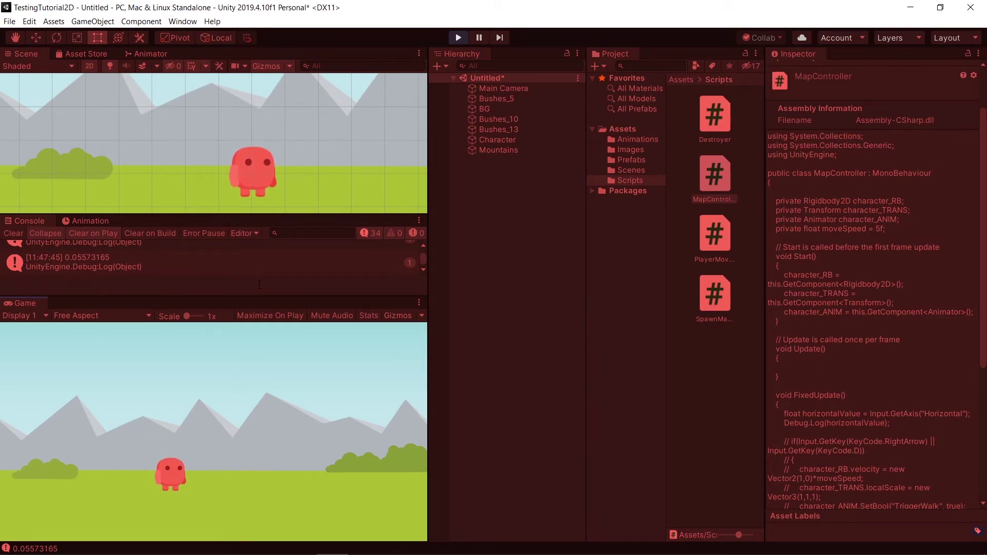
pyautogui.press('Right')
pyautogui.press('Right')
pyautogui.press('Left')
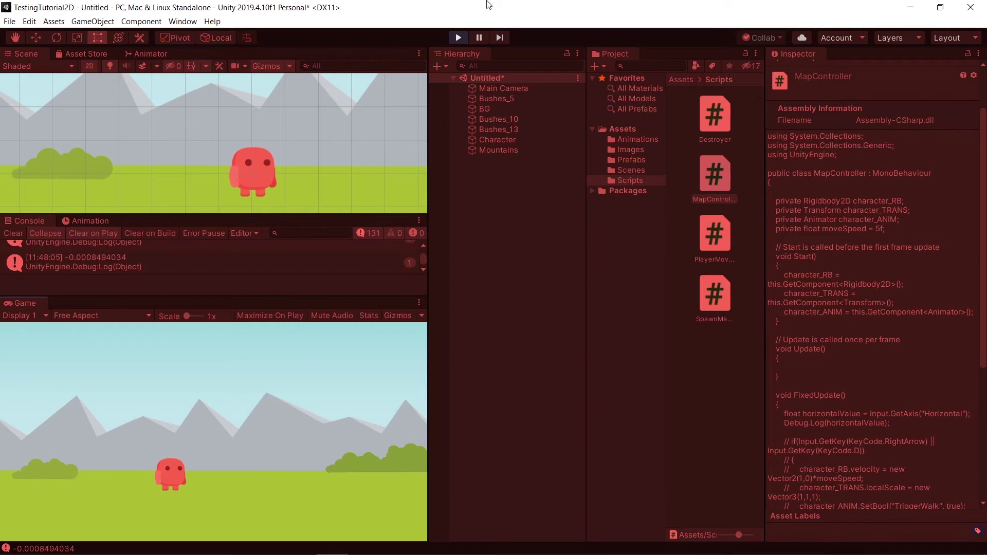
pyautogui.click(463, 36)
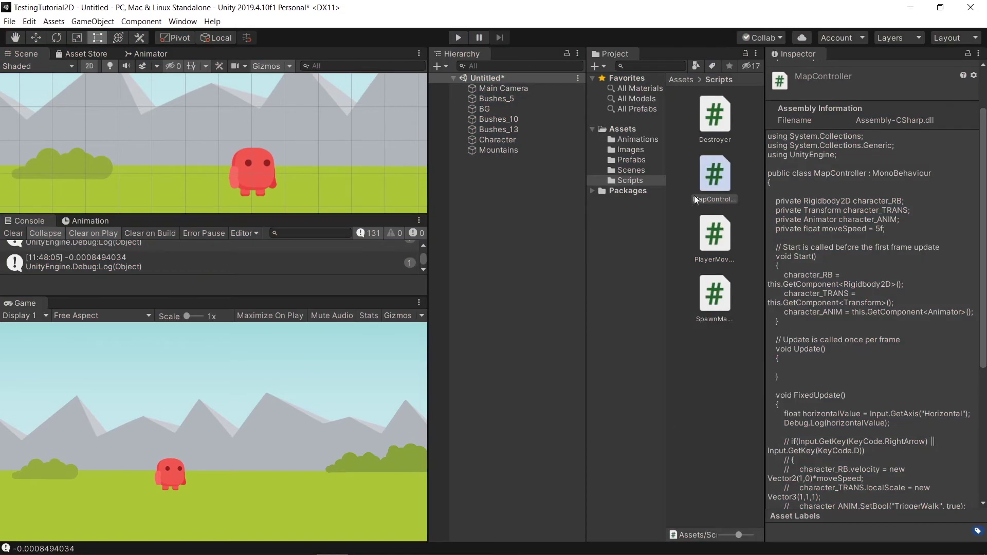
# - In MapController, add the comment '//return between 0 to 1 and -1 to 0' below the Debug.Log line and save
pyautogui.doubleClick(718, 174)
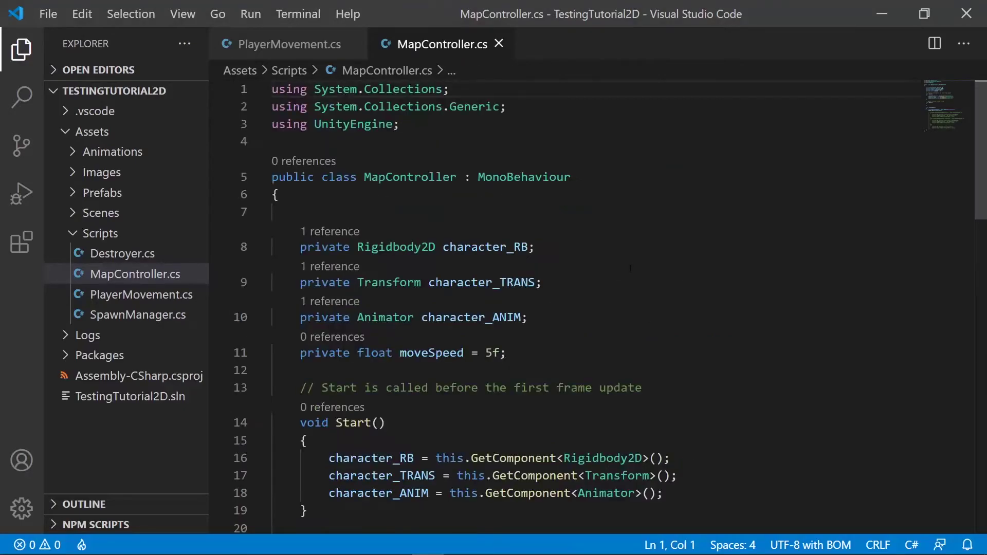
pyautogui.scroll(-3, 478, 171)
pyautogui.scroll(-2, 478, 171)
pyautogui.scroll(-3, 479, 171)
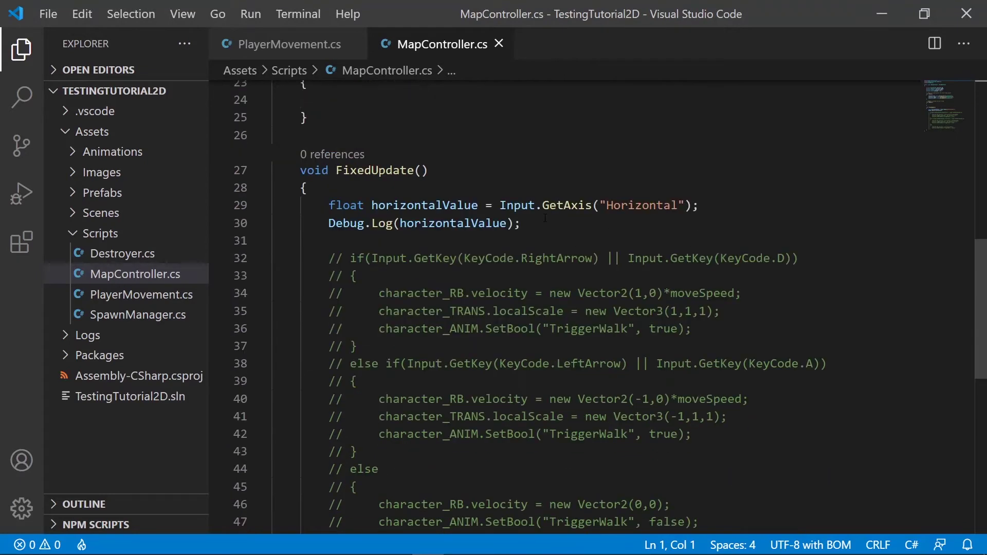
pyautogui.click(589, 222)
pyautogui.press('Return')
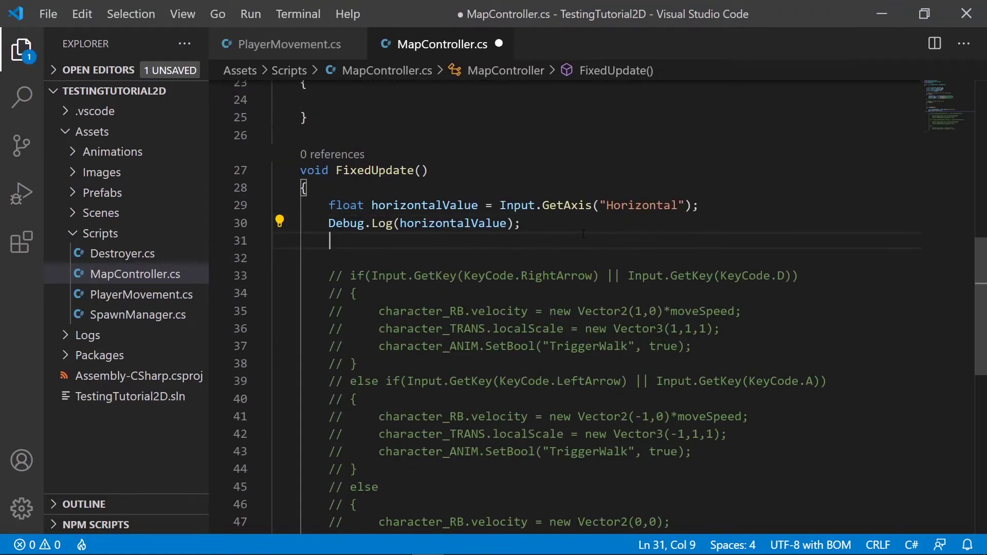
pyautogui.write('//retur')
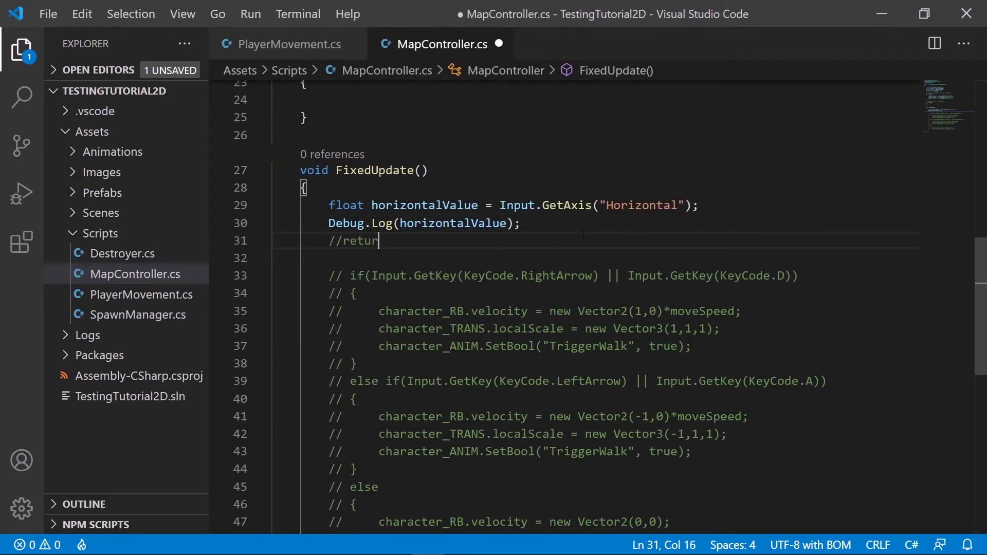
pyautogui.write('n between ')
pyautogui.write('0 to')
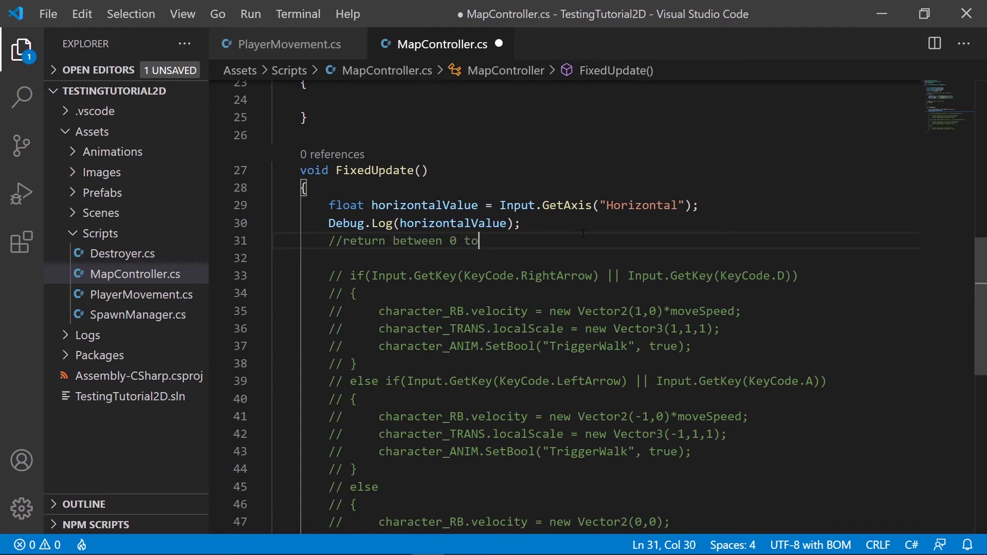
pyautogui.write(' 1 and ')
pyautogui.write('-1')
pyautogui.write(' to 0')
pyautogui.hotkey('ctrl', 's')
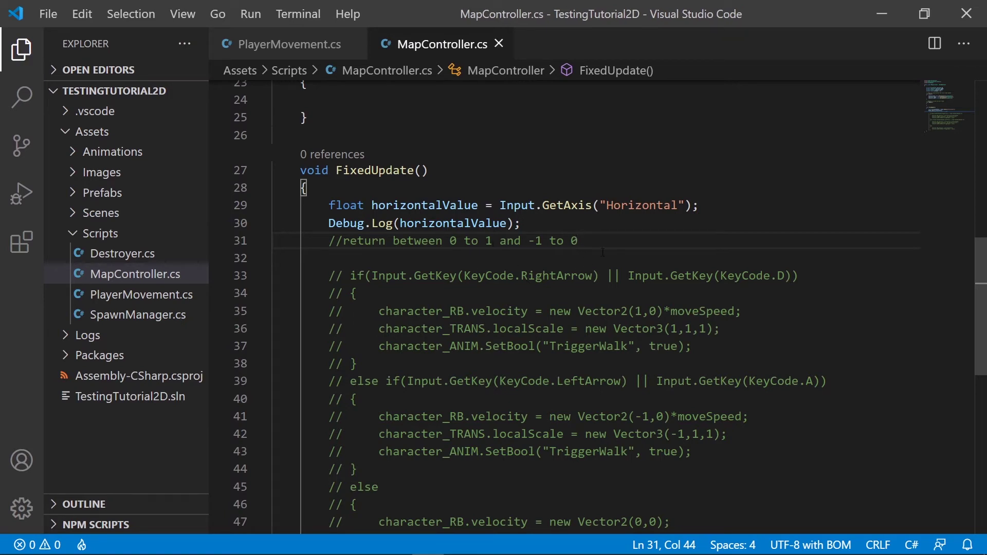
# - Add character_RB.velocity = new Vector2(horizontalValue,0)*moveSpeed to FixedUpdate and save
pyautogui.scroll(-1, 602, 254)
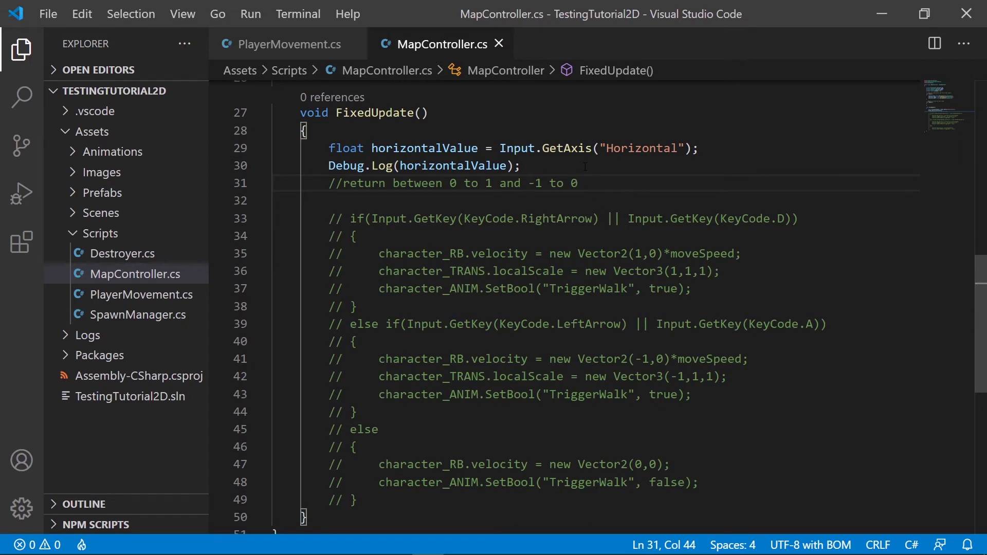
pyautogui.press('Return')
pyautogui.write('c')
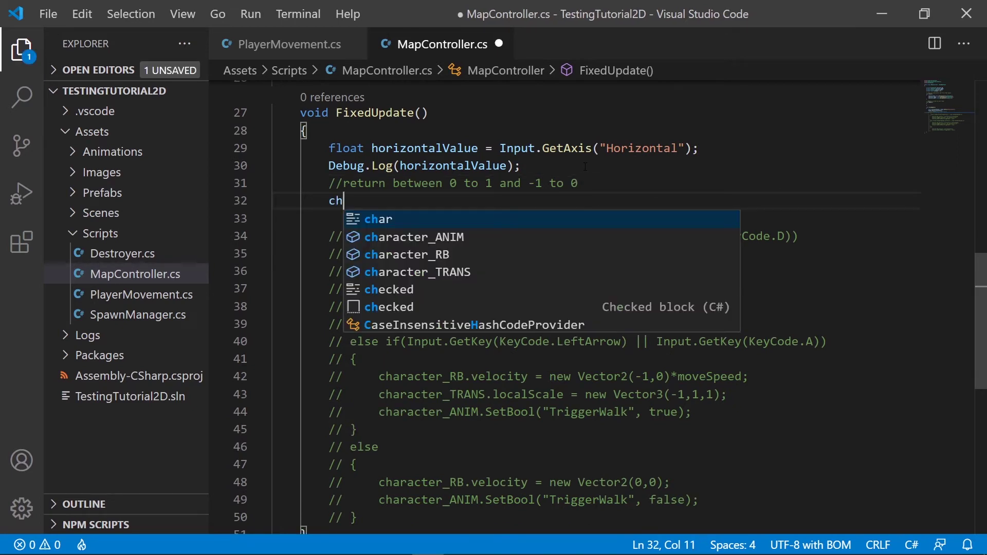
pyautogui.press('BackSpace')
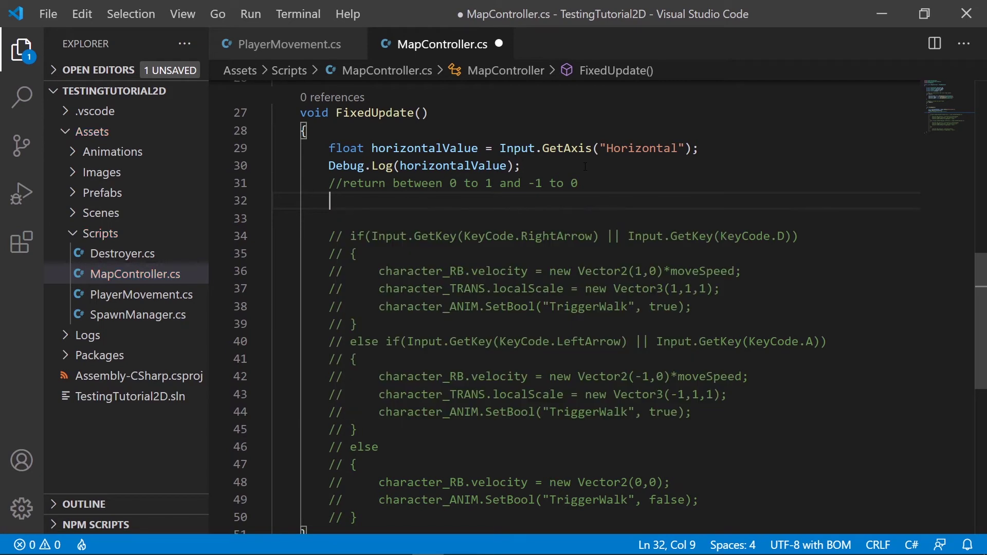
pyautogui.moveTo(379, 271); pyautogui.dragTo(743, 271)
pyautogui.hotkey('ctrl', 'c')
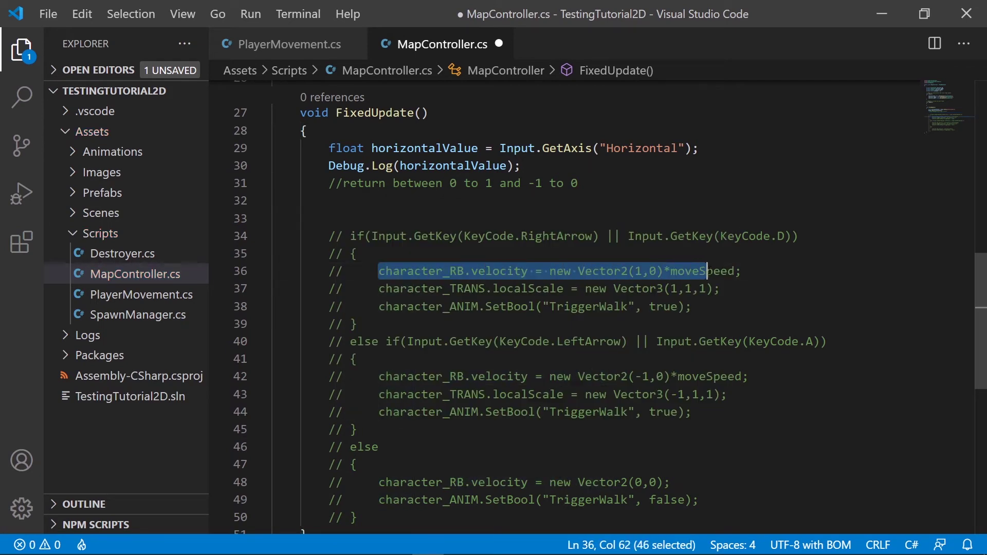
pyautogui.click(370, 198)
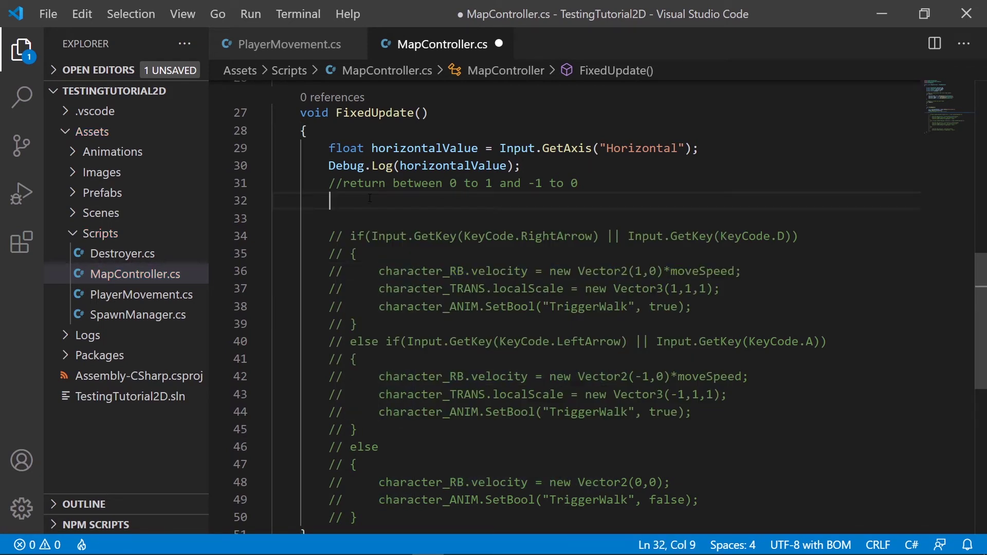
pyautogui.hotkey('ctrl', 'v')
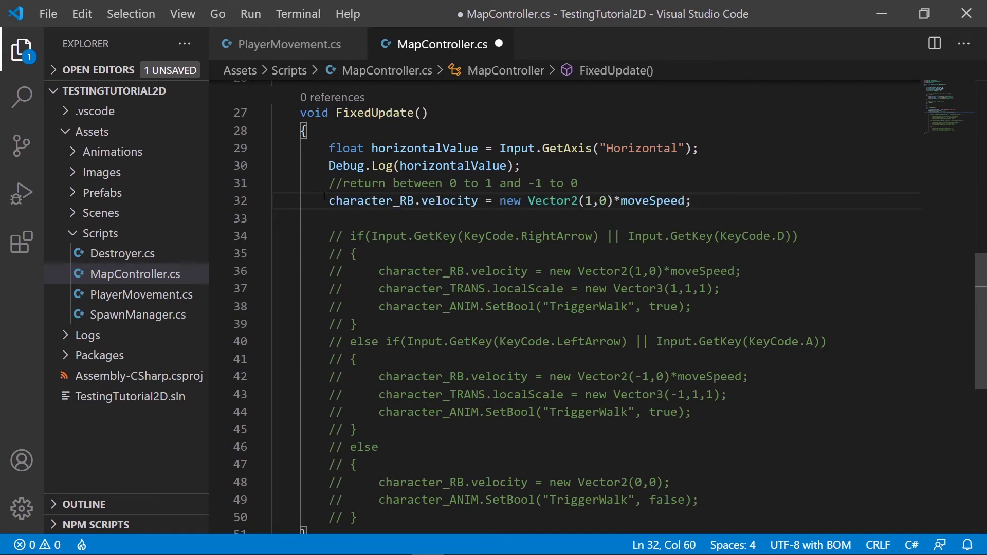
pyautogui.click(591, 200)
pyautogui.press('BackSpace')
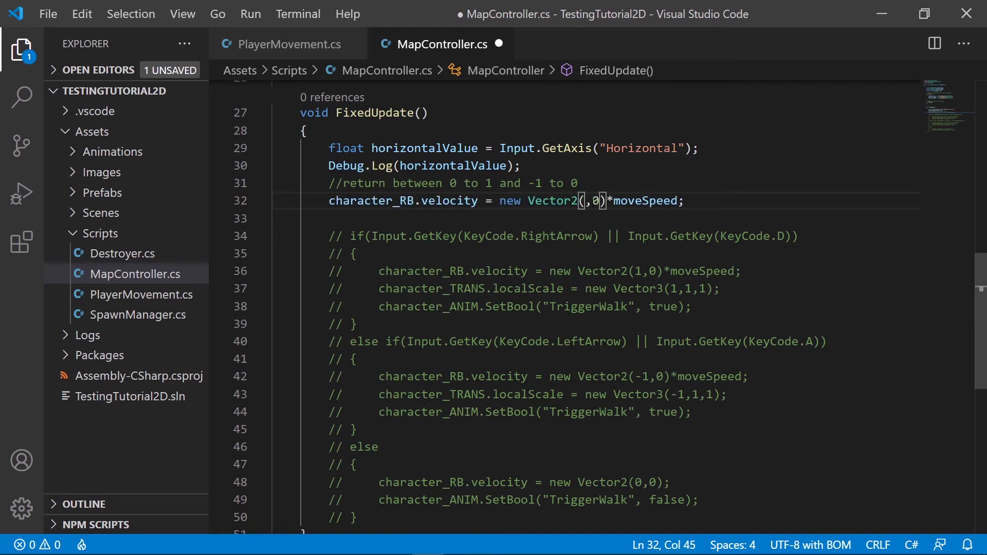
pyautogui.write('horiz')
pyautogui.press('Tab')
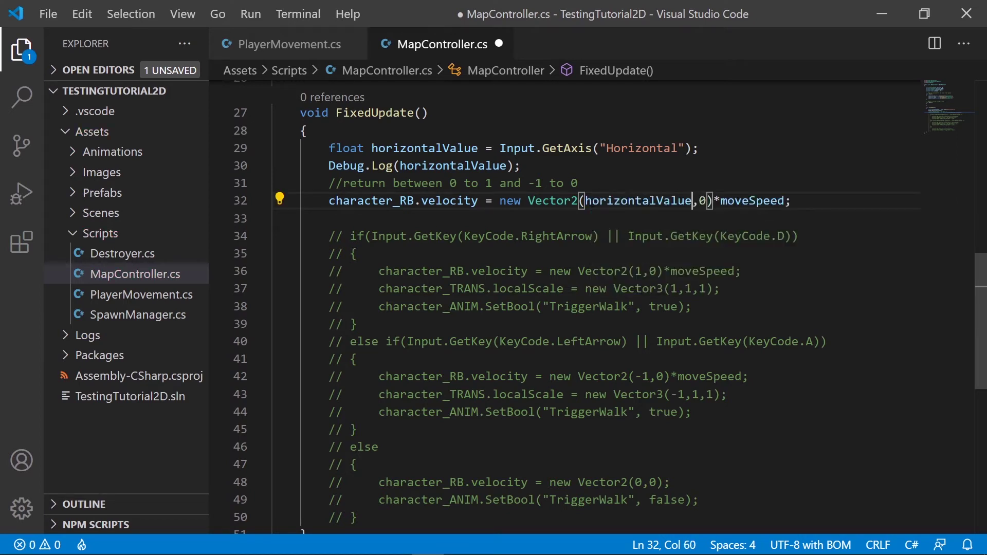
pyautogui.hotkey('ctrl', 's')
pyautogui.press('Up')
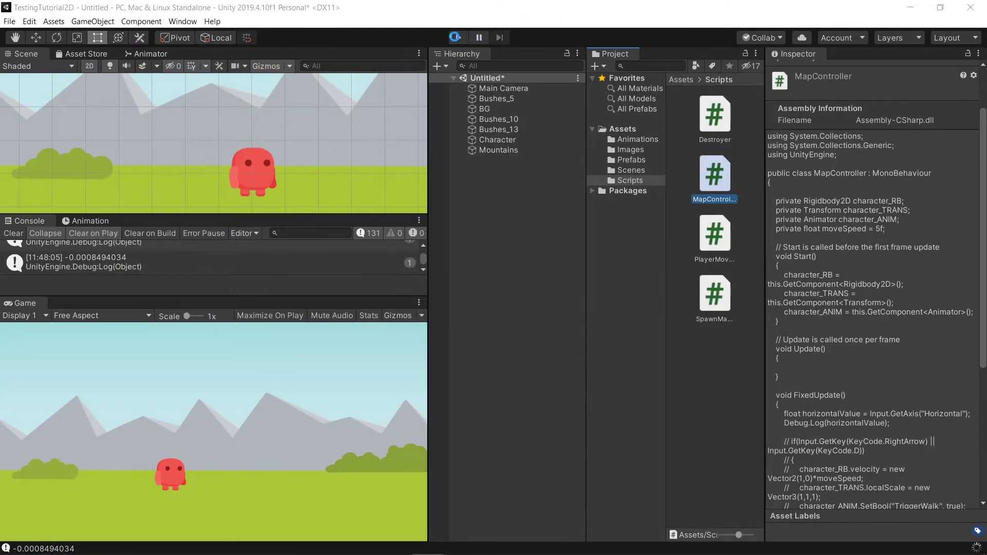
# - Play-test the updated script, moving the character right and left twice, then stop the game
pyautogui.click(458, 38)
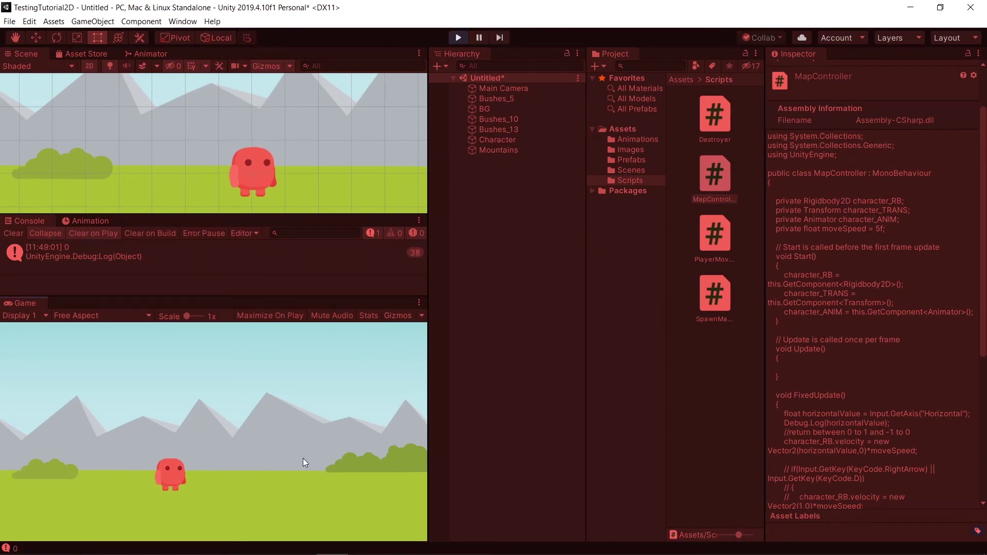
pyautogui.press('Right')
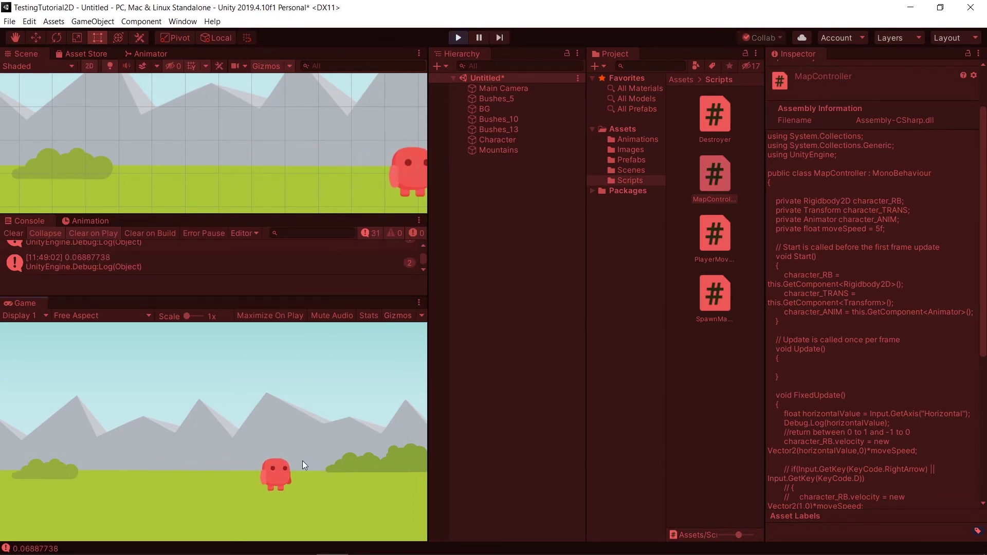
pyautogui.press('Left')
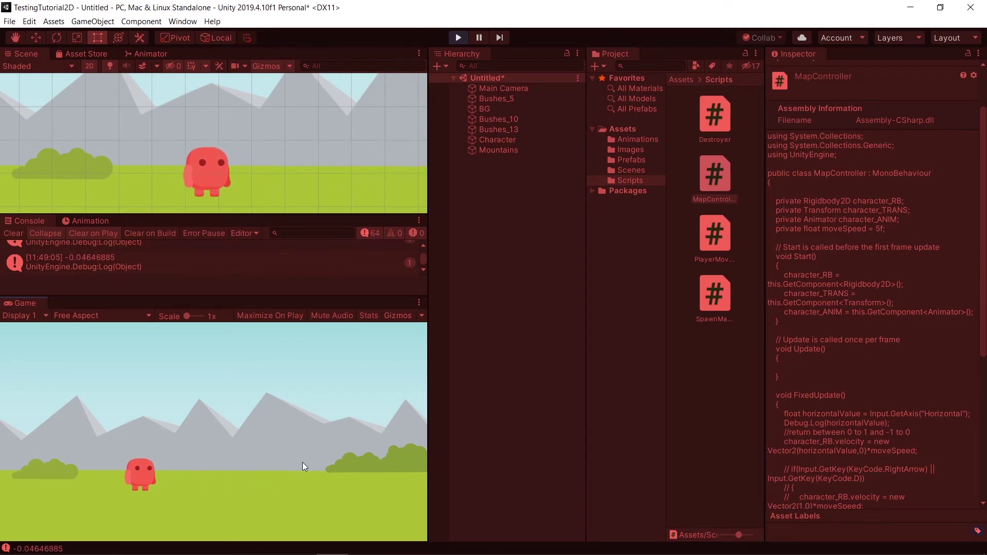
pyautogui.press('Right')
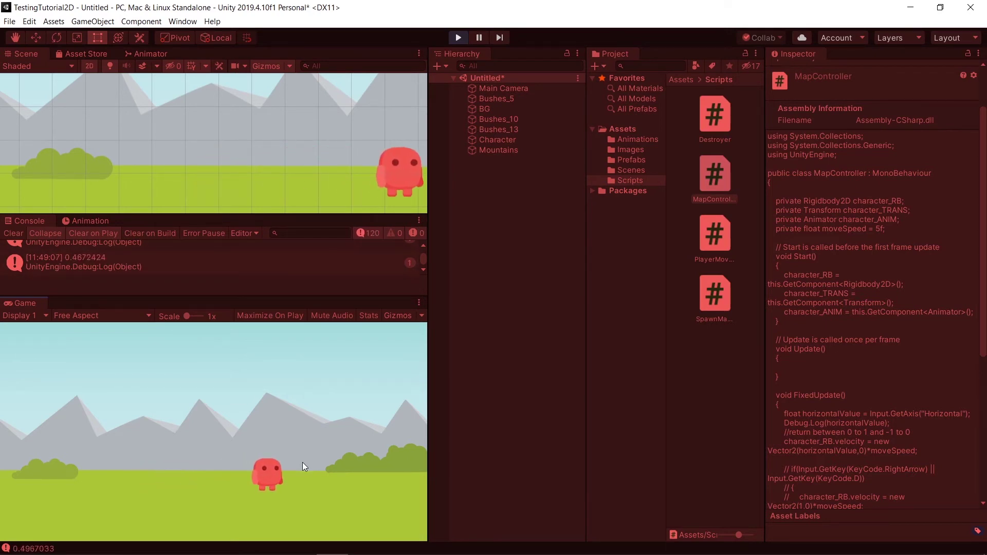
pyautogui.press('Left')
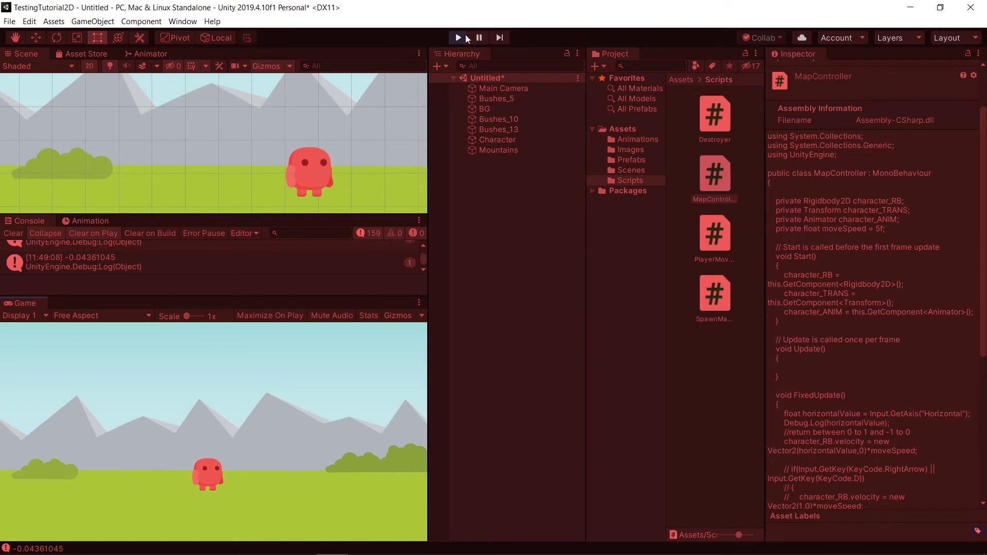
pyautogui.click(462, 37)
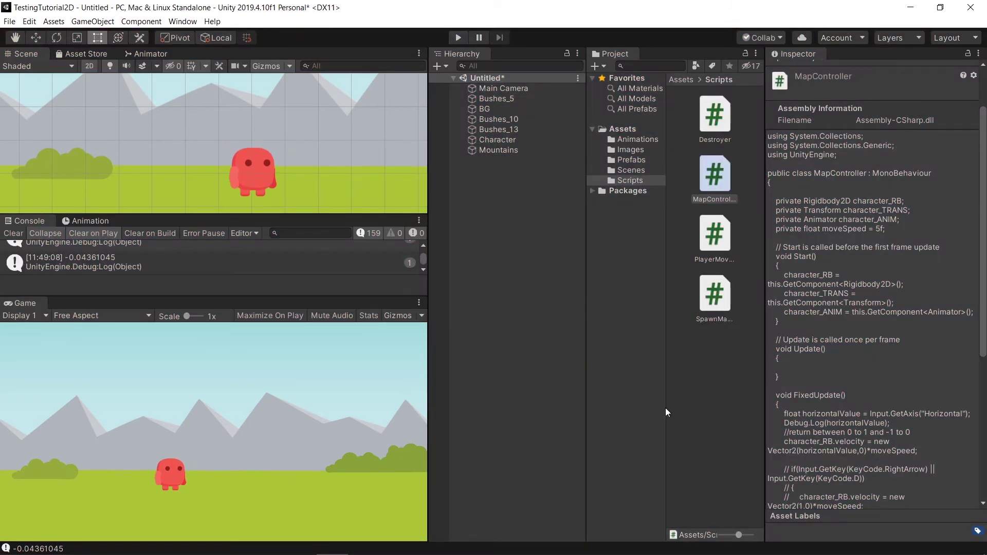
# - Open MapController in VS Code and add a new line below the FixedUpdate velocity assignment
pyautogui.click(718, 172)
pyautogui.doubleClick(718, 172)
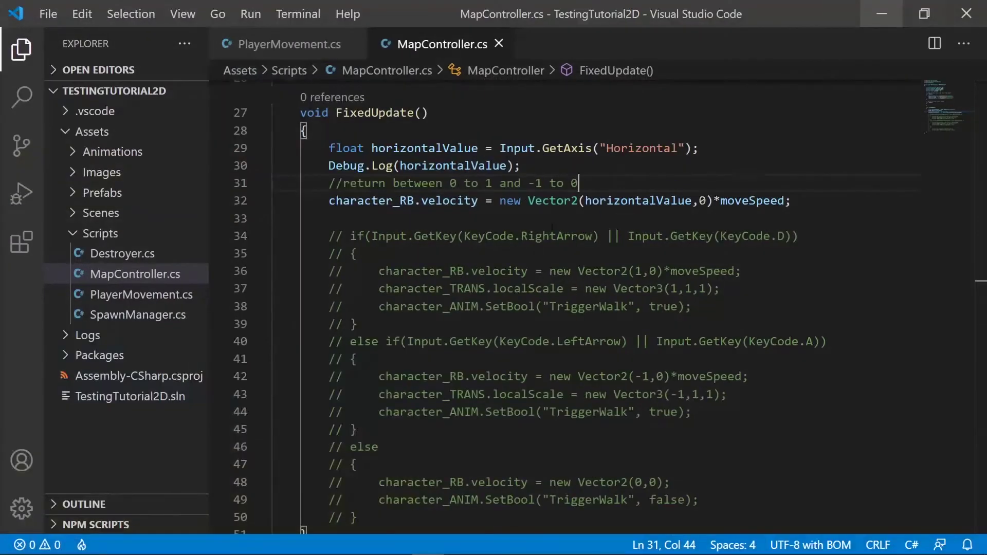
pyautogui.scroll(-3, 605, 292)
pyautogui.scroll(-2, 604, 292)
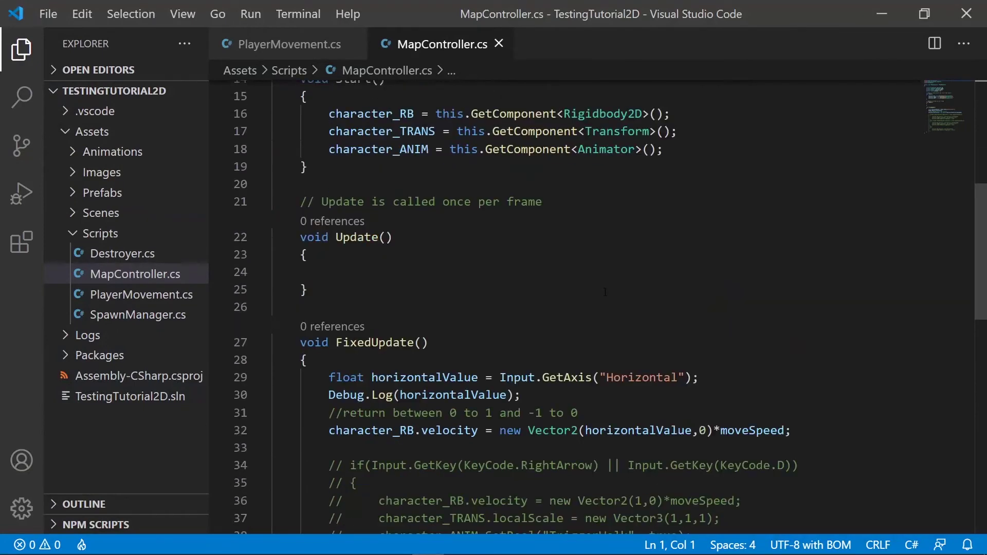
pyautogui.scroll(-4, 605, 293)
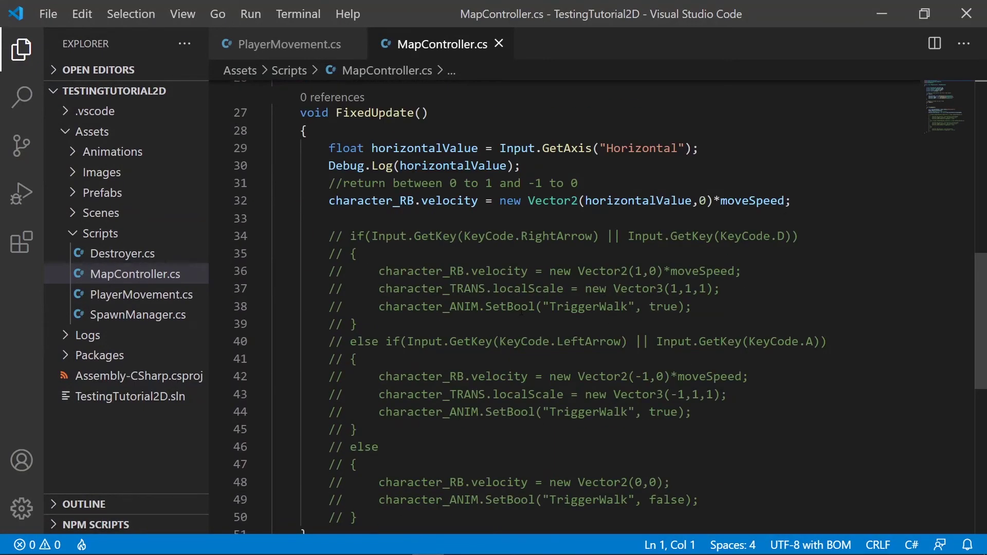
pyautogui.scroll(-1, 521, 308)
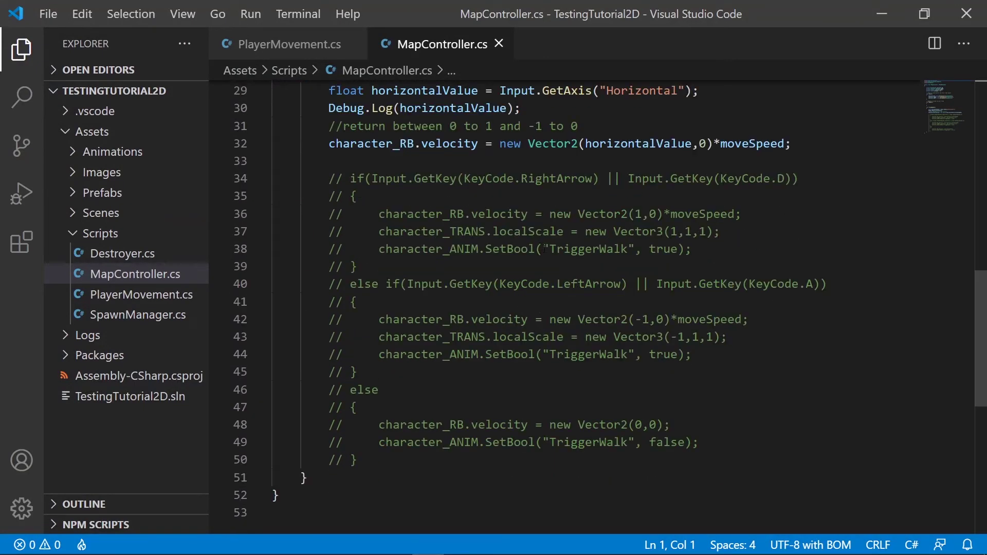
pyautogui.click(804, 148)
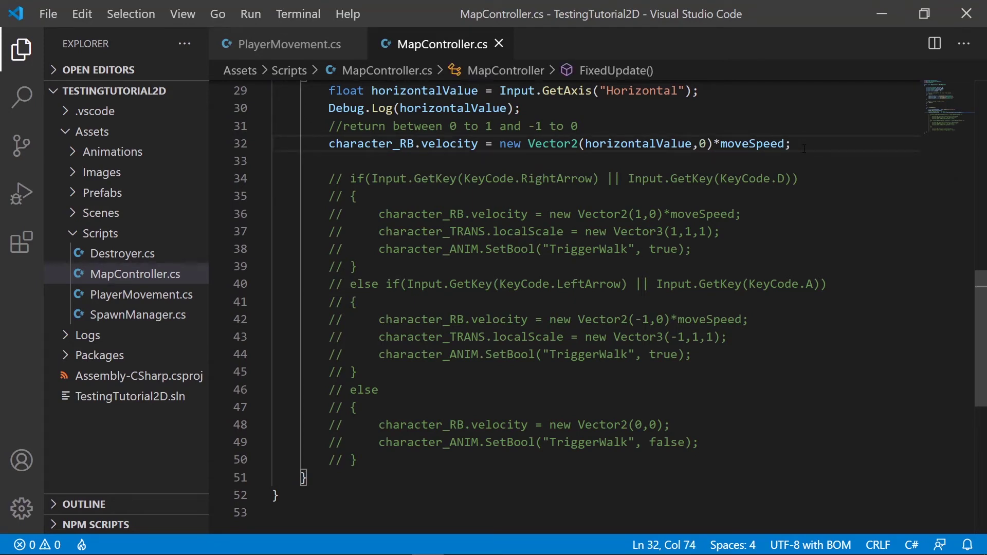
pyautogui.press('Return')
pyautogui.press('Return')
# - Start an if(horizontalValue > 0) block, with a '//press D/Right arrow' comment above it
pyautogui.write('if(')
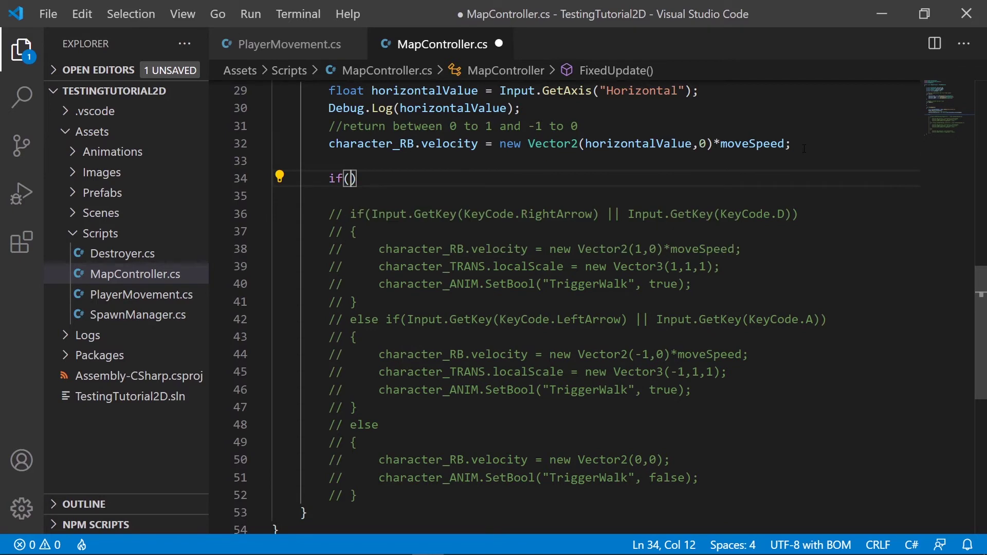
pyautogui.write('hor')
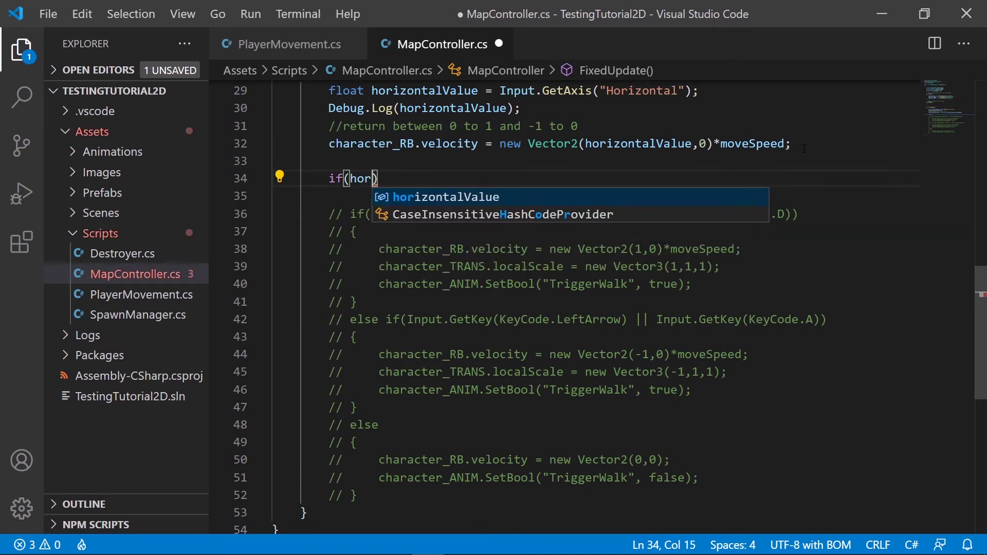
pyautogui.write('i')
pyautogui.press('Return')
pyautogui.write('> ')
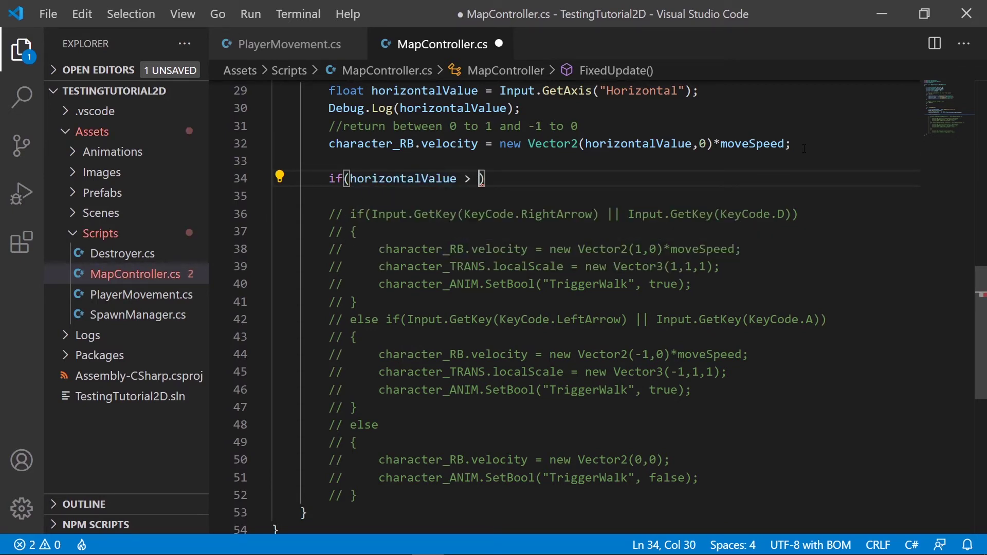
pyautogui.write('0){')
pyautogui.press('Return')
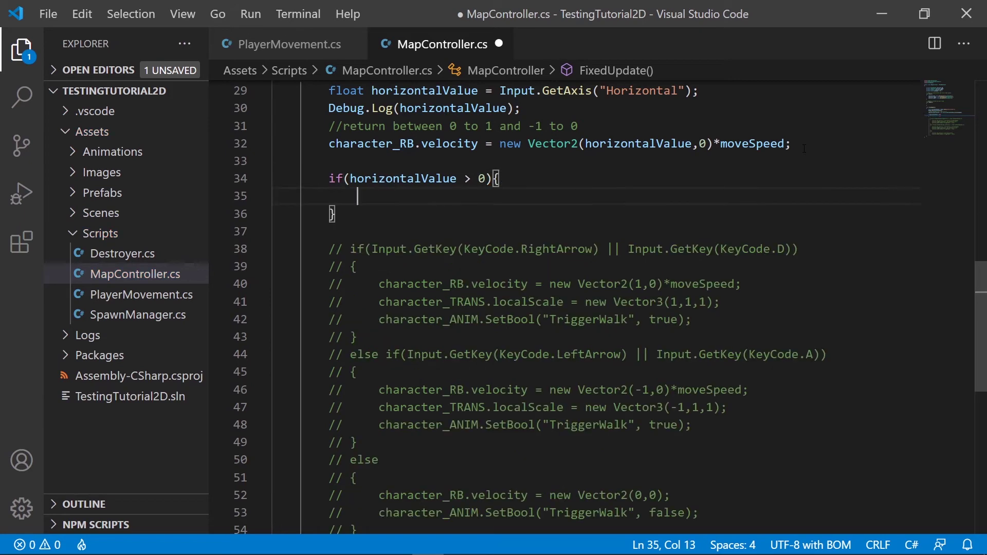
pyautogui.click(372, 164)
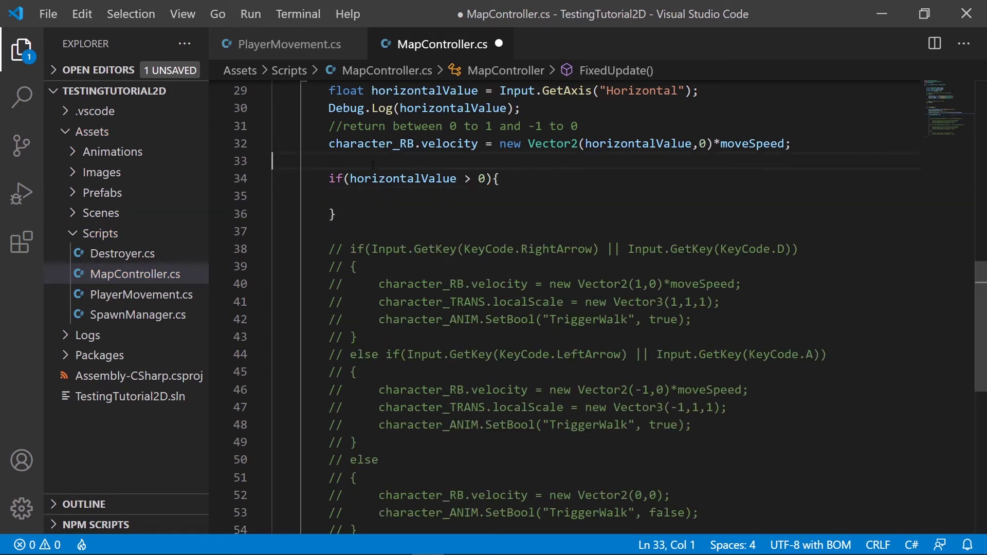
pyautogui.press('Tab')
pyautogui.press('Return')
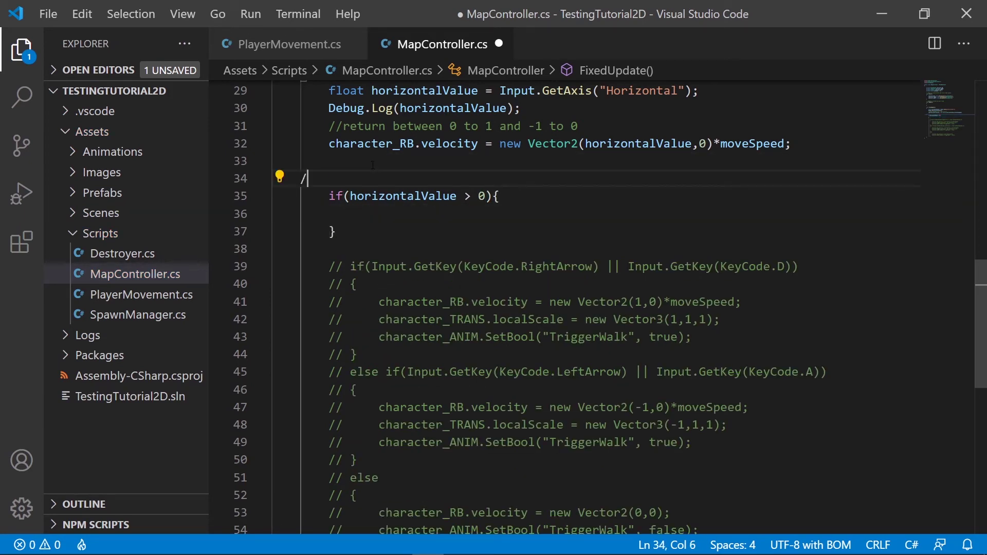
pyautogui.press('Tab')
pyautogui.write('//pr')
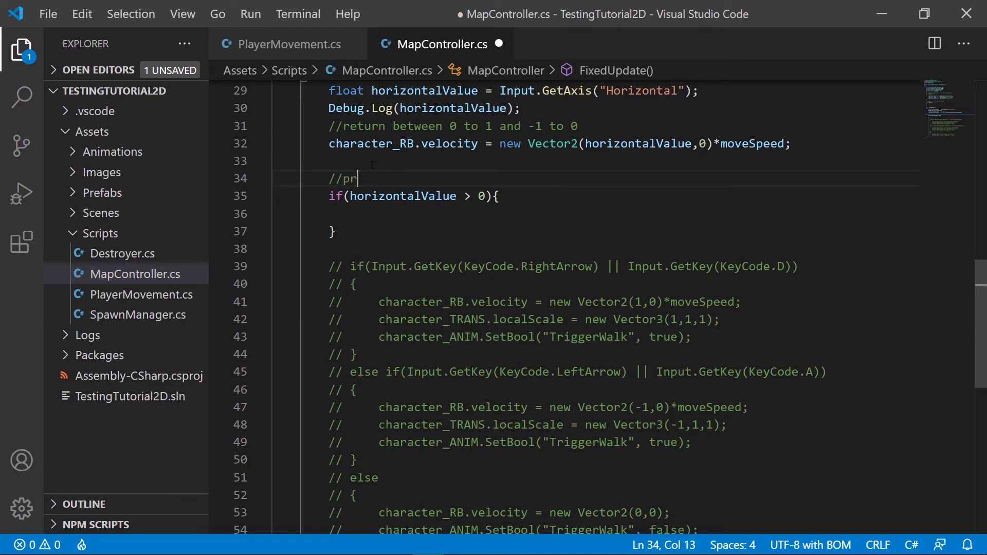
pyautogui.write('ess D/')
pyautogui.write('Right')
pyautogui.write(' arrow')
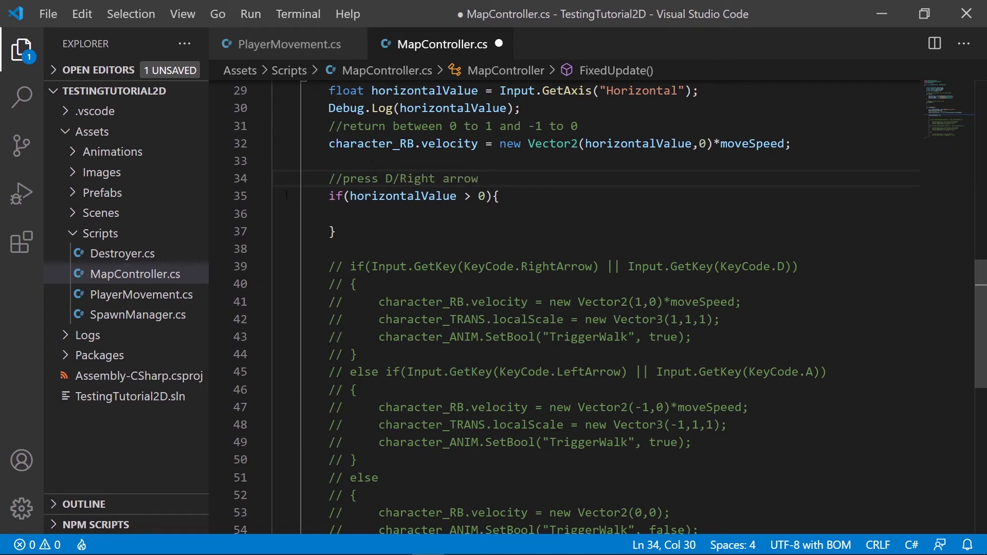
# - Copy the right-facing localScale (1,1,1) line into the if block
pyautogui.click(368, 216)
pyautogui.press('Tab')
pyautogui.press('Tab')
pyautogui.press('Tab')
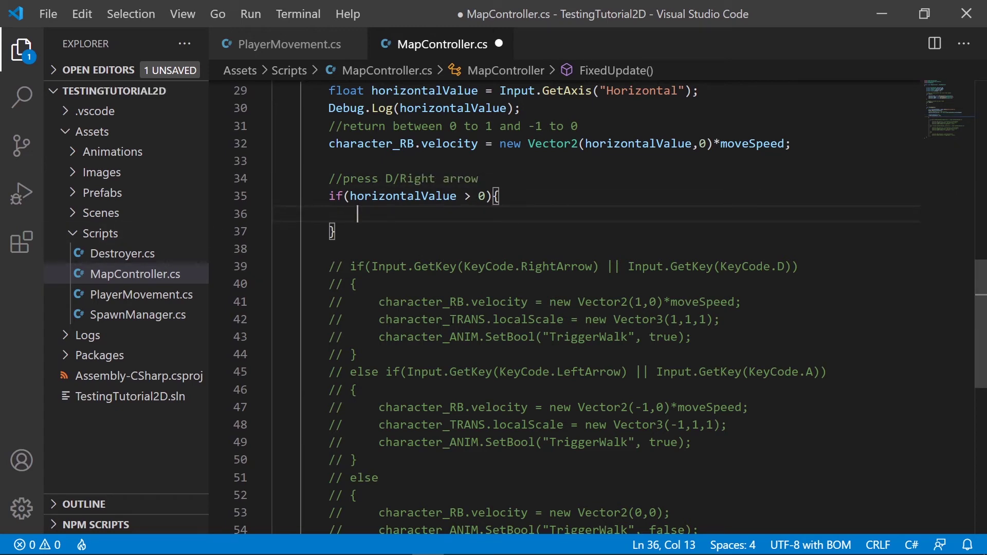
pyautogui.moveTo(378, 320); pyautogui.dragTo(753, 322)
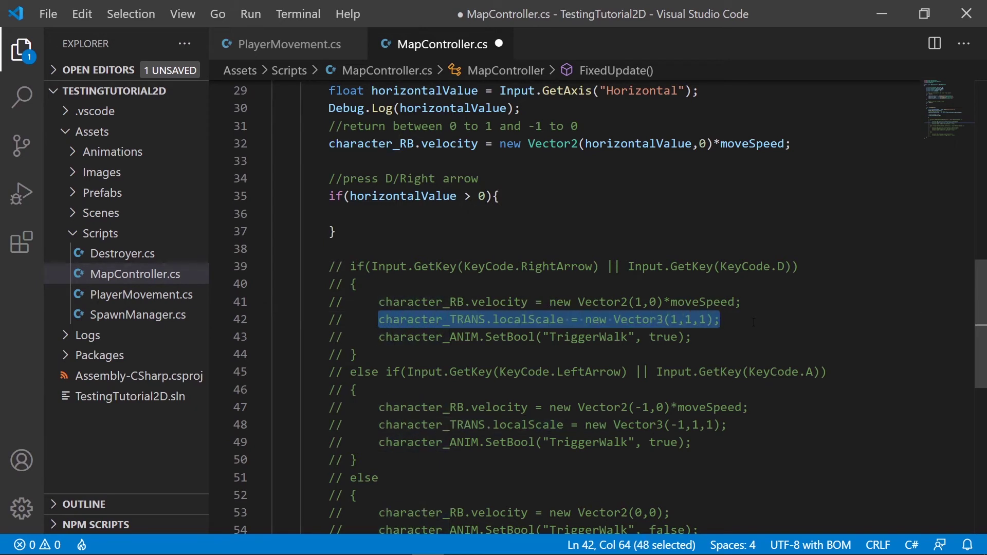
pyautogui.hotkey('ctrl', 'c')
pyautogui.click(406, 216)
pyautogui.hotkey('ctrl', 'v')
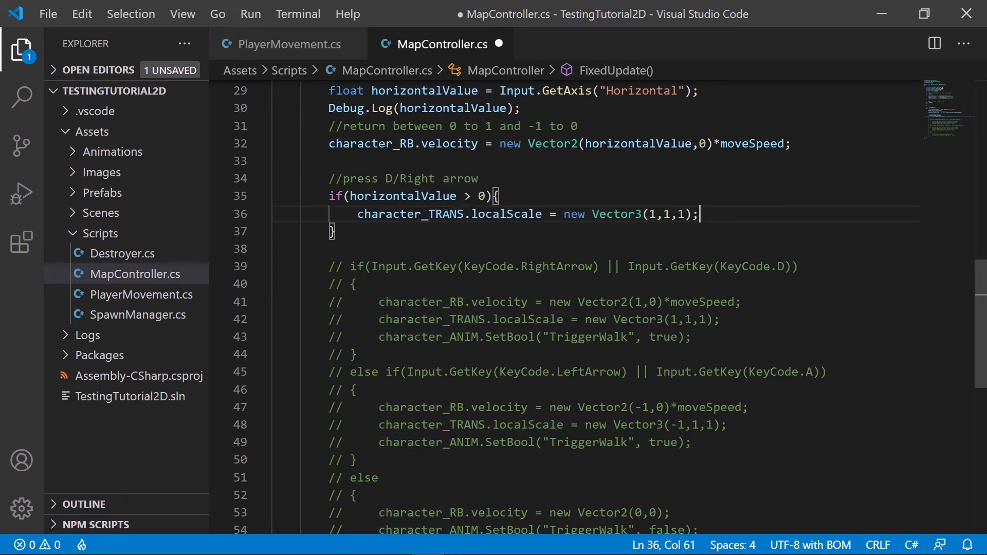
pyautogui.press('Up')
pyautogui.press('Left')
pyautogui.press('Return')
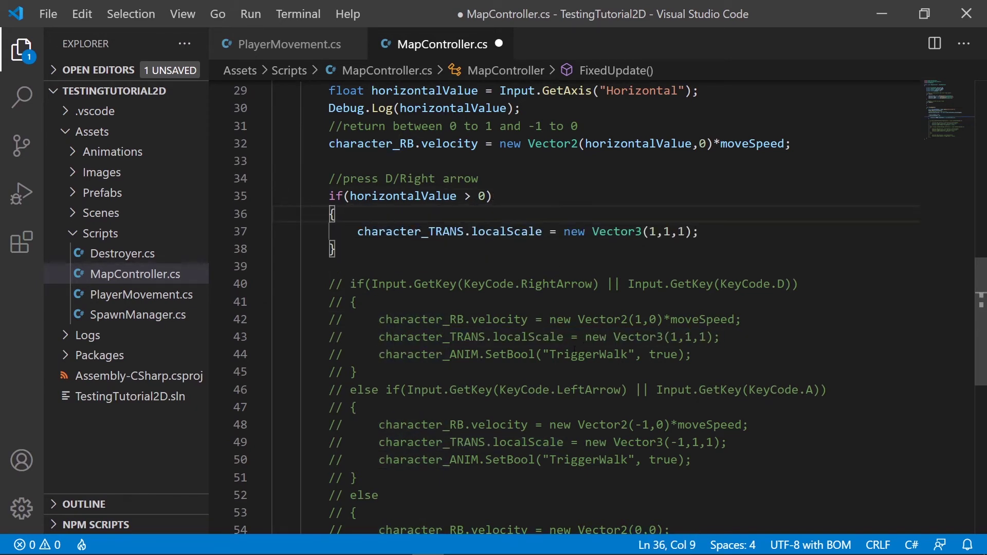
# - Copy the SetBool TriggerWalk true line into the if block, then begin an else if
pyautogui.moveTo(379, 354); pyautogui.dragTo(747, 355)
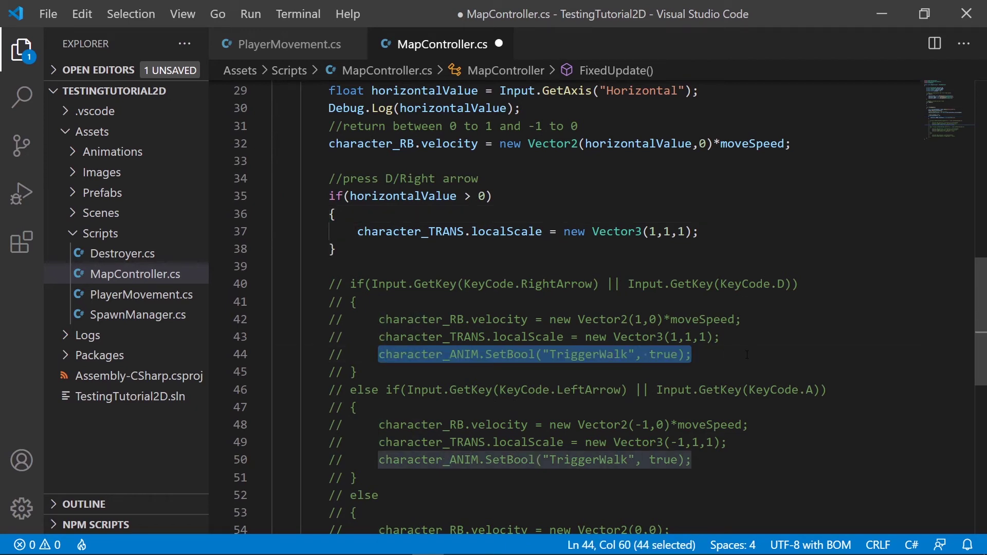
pyautogui.hotkey('ctrl', 'c')
pyautogui.click(704, 230)
pyautogui.press('Return')
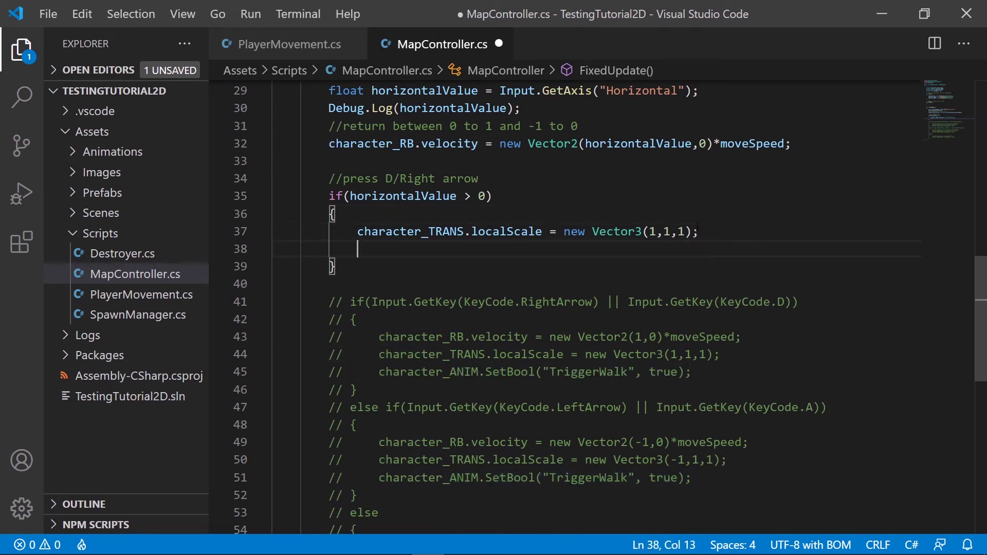
pyautogui.hotkey('ctrl', 'v')
pyautogui.click(392, 268)
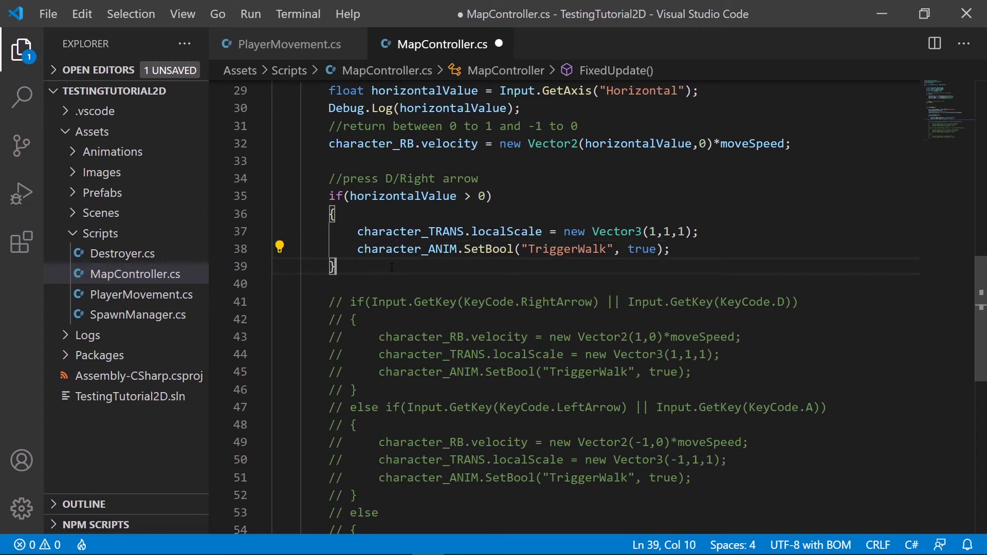
pyautogui.write('else ')
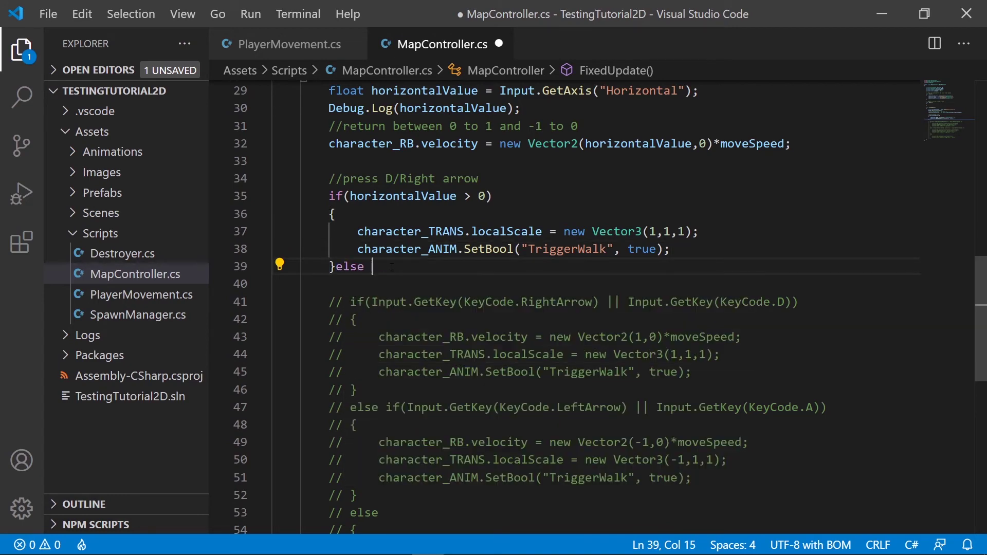
pyautogui.write('if(')
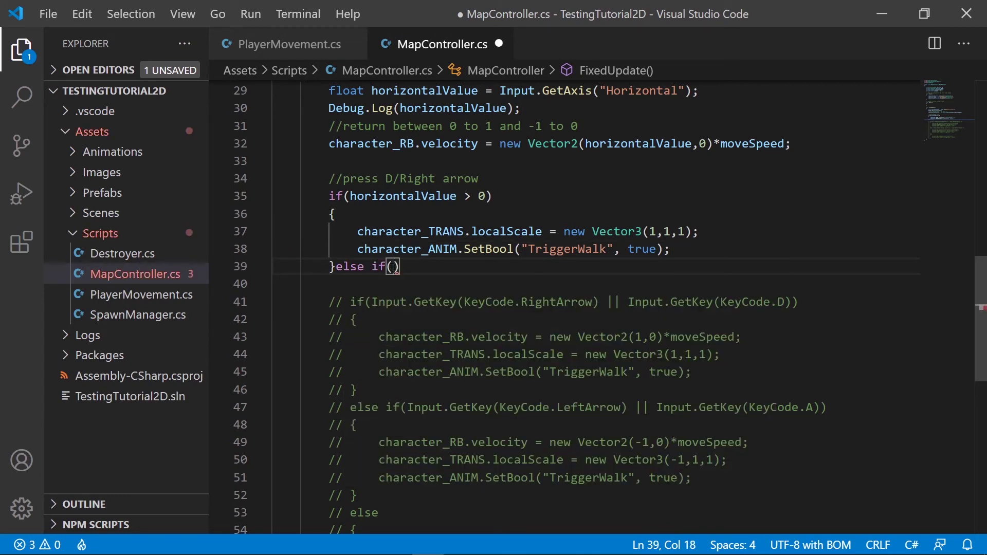
pyautogui.write('hor')
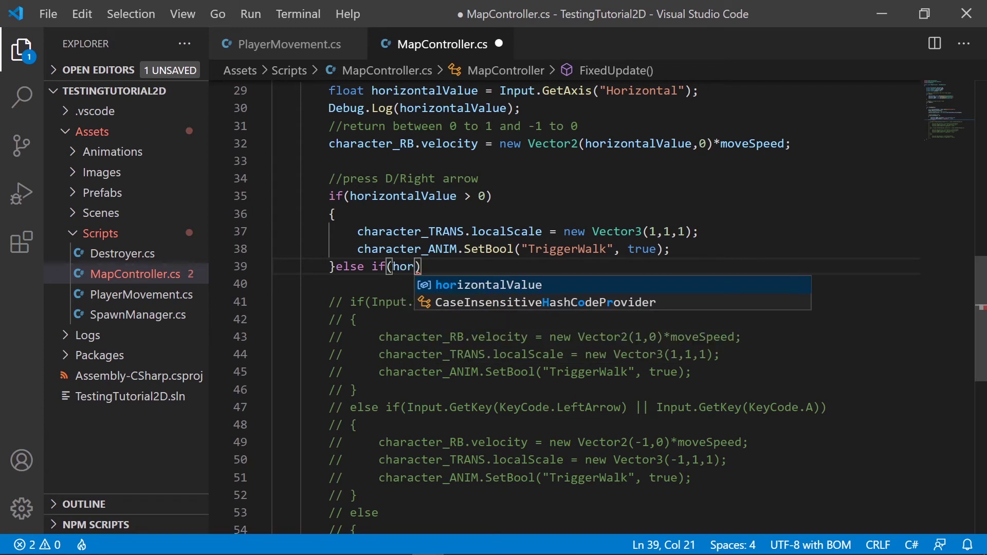
pyautogui.write('izonta')
# - Finish the else if(horizontalValue < 0) block and paste the left-facing localScale and TriggerWalk lines into it
pyautogui.press('Return')
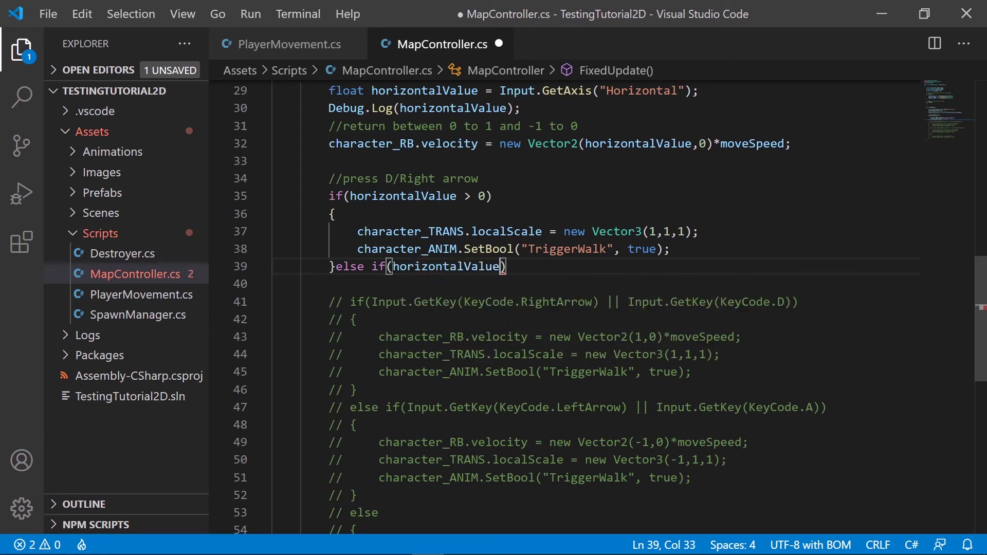
pyautogui.write('< 0')
pyautogui.press('Right')
pyautogui.press('Return')
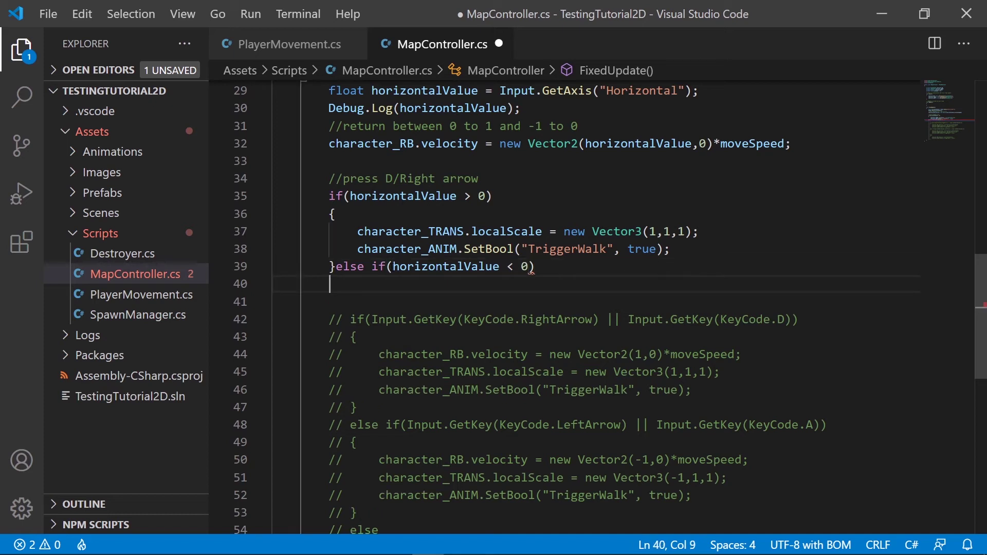
pyautogui.write('{')
pyautogui.press('Return')
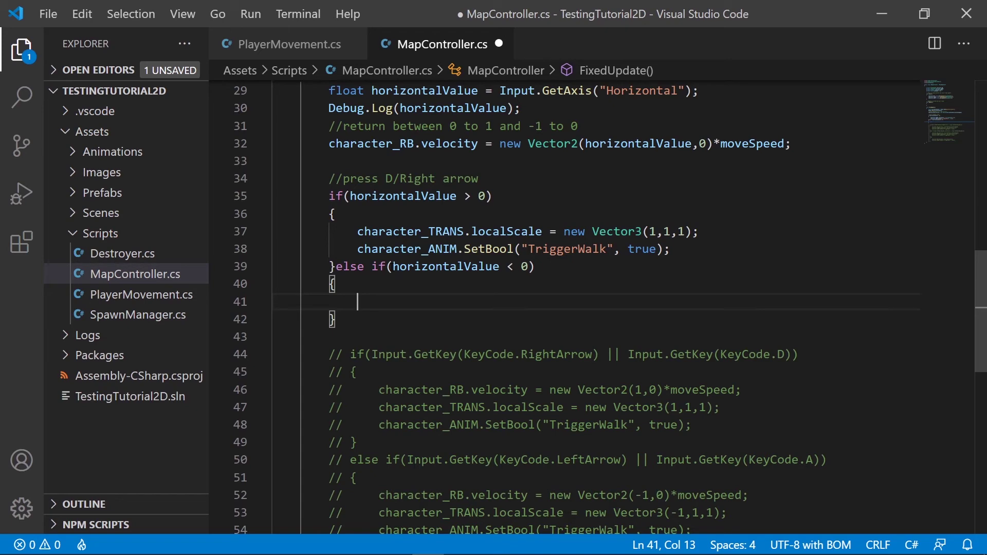
pyautogui.write('ch')
pyautogui.press('BackSpace')
pyautogui.press('BackSpace')
pyautogui.scroll(-2, 403, 241)
pyautogui.moveTo(381, 399); pyautogui.dragTo(694, 417)
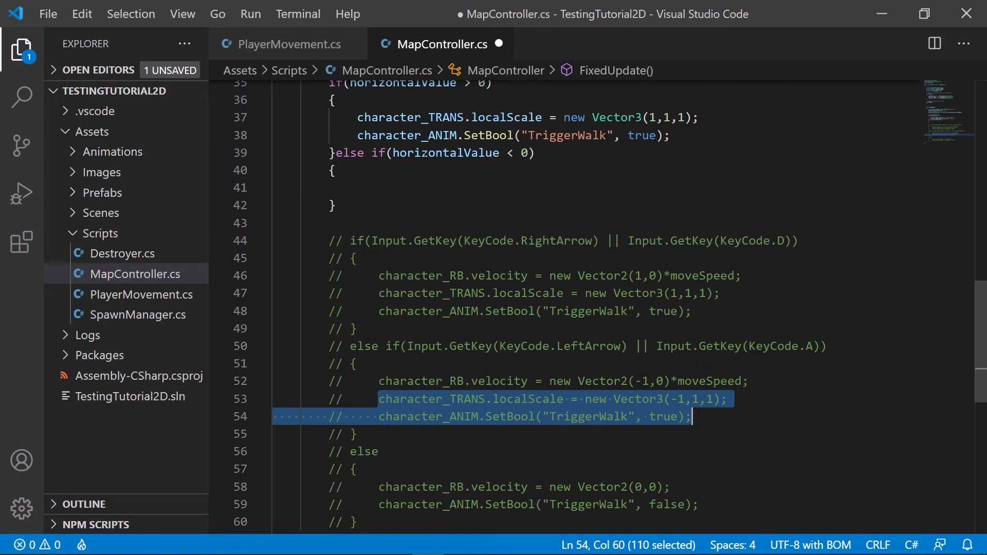
pyautogui.click(416, 185)
pyautogui.hotkey('ctrl', 'v')
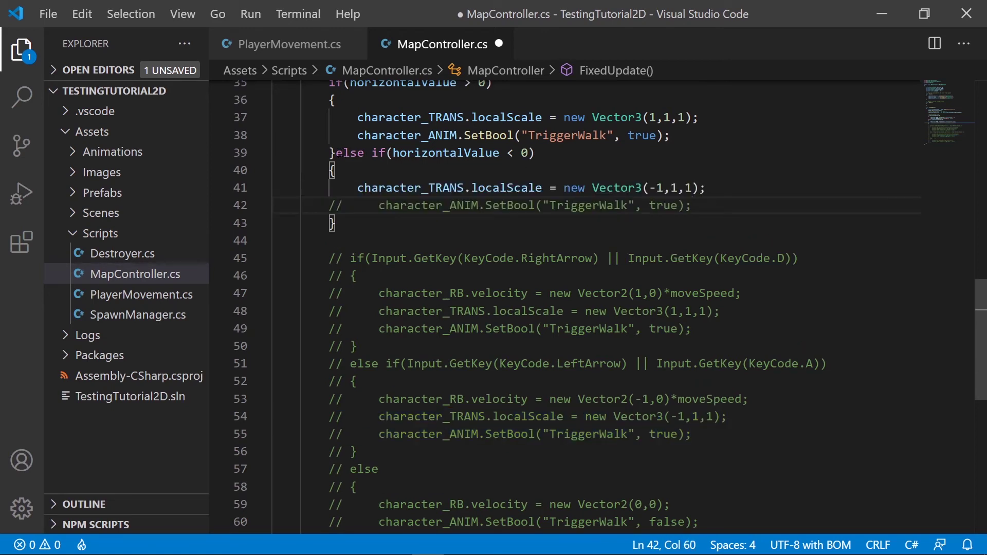
# - Move else if onto its own line, uncomment the left branch's TriggerWalk line, and save
pyautogui.click(336, 153)
pyautogui.press('Return')
pyautogui.click(375, 226)
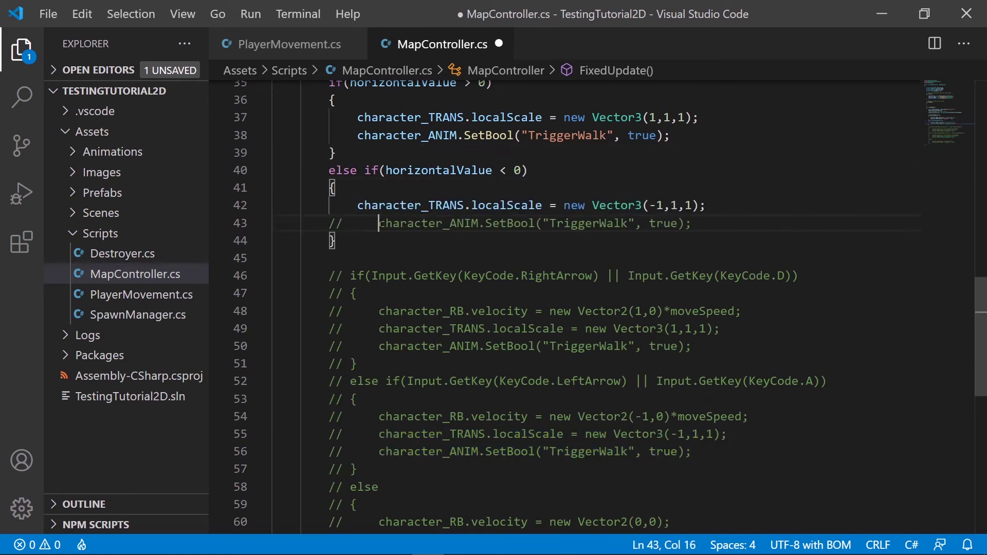
pyautogui.press('BackSpace')
pyautogui.press('BackSpace')
pyautogui.press('BackSpace')
pyautogui.press('BackSpace')
pyautogui.press('BackSpace')
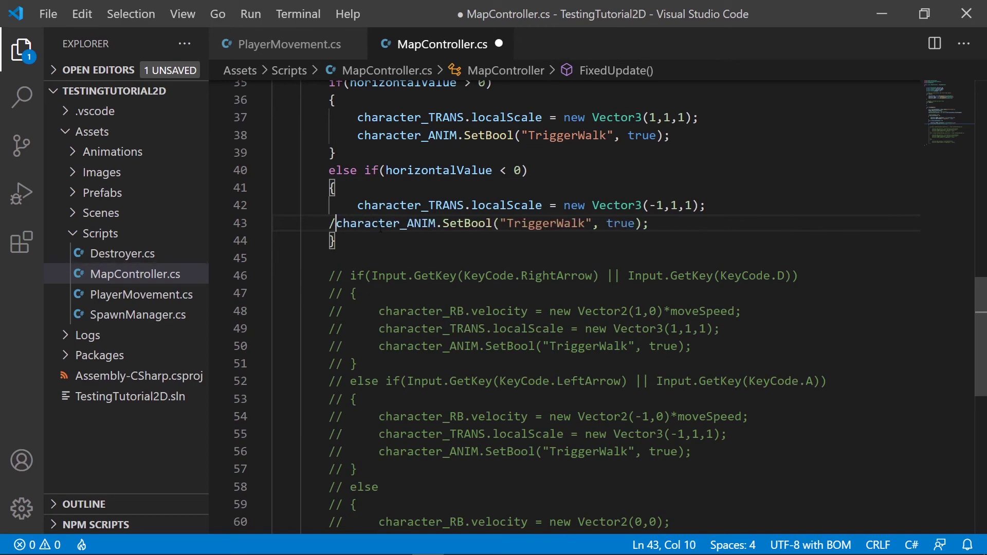
pyautogui.press('Tab')
pyautogui.click(659, 223)
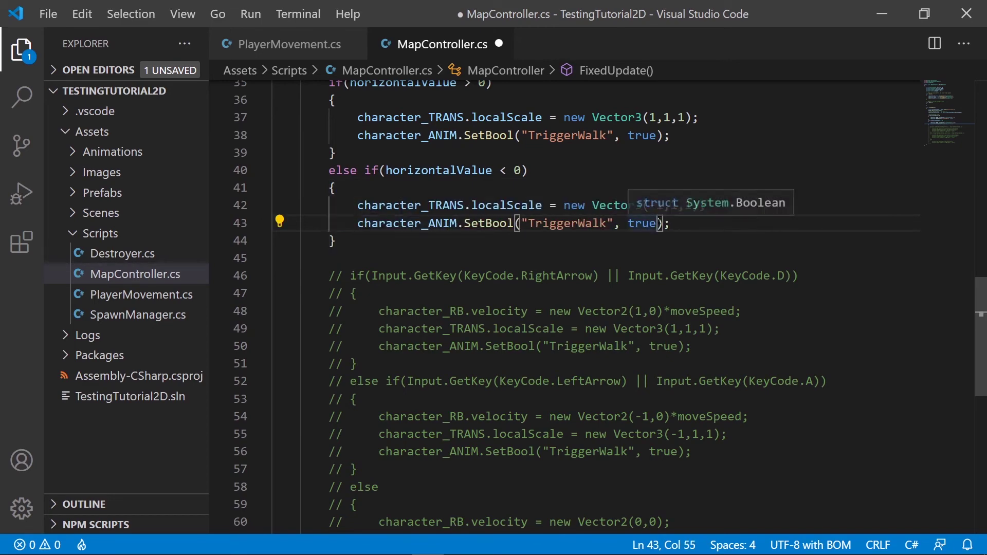
pyautogui.hotkey('ctrl', 's')
pyautogui.scroll(1, 641, 260)
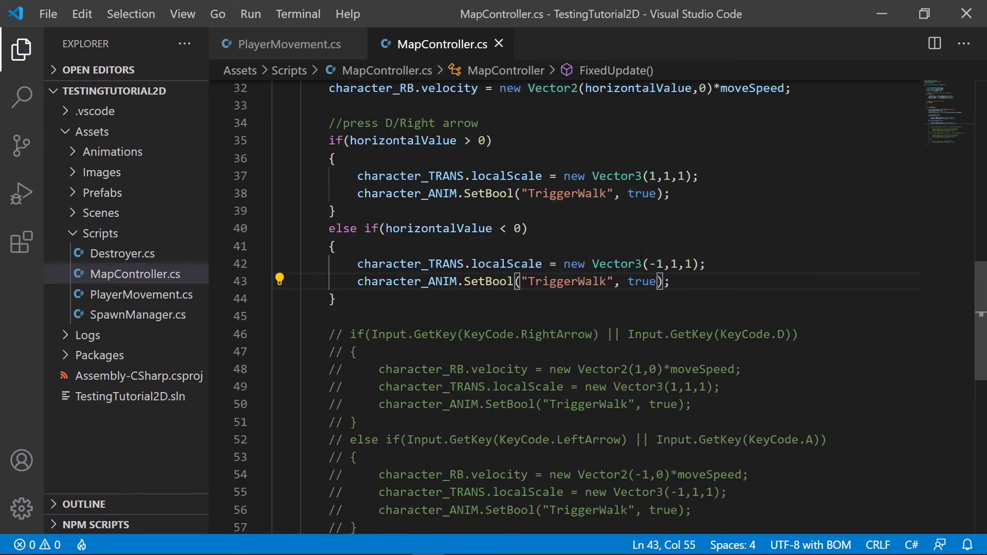
pyautogui.click(365, 301)
pyautogui.scroll(-1, 527, 476)
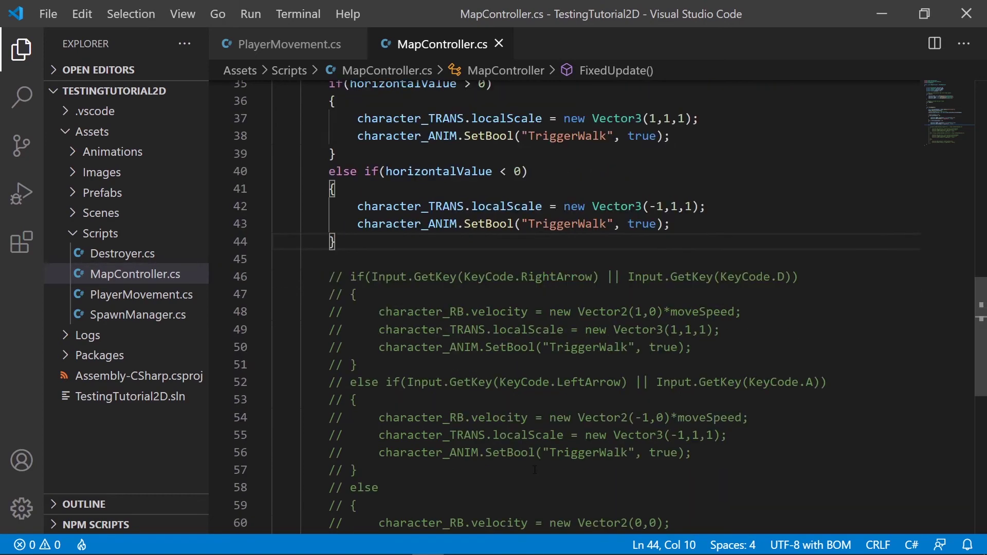
pyautogui.scroll(-2, 525, 469)
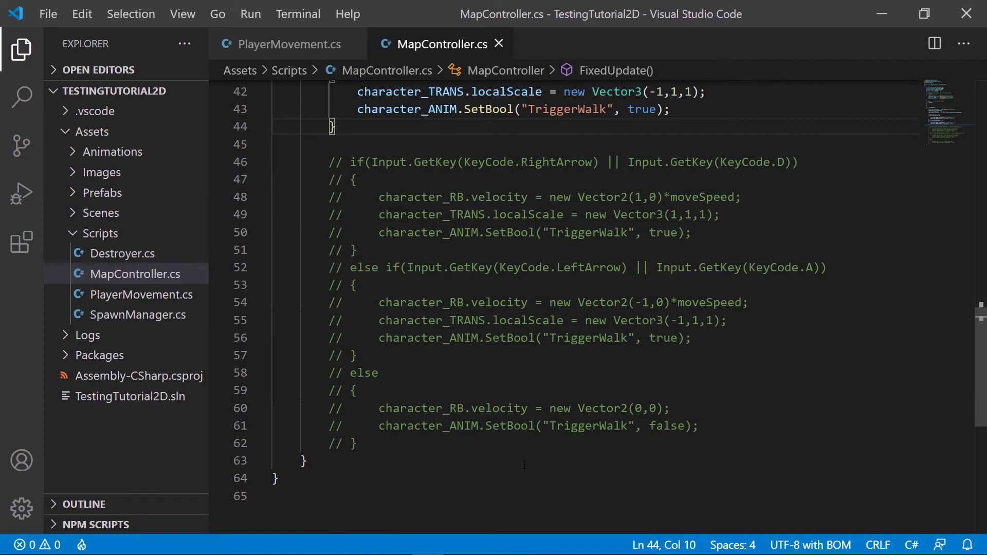
pyautogui.scroll(4, 525, 464)
# - Add an empty else block on its own line after the else-if and save
pyautogui.write('els')
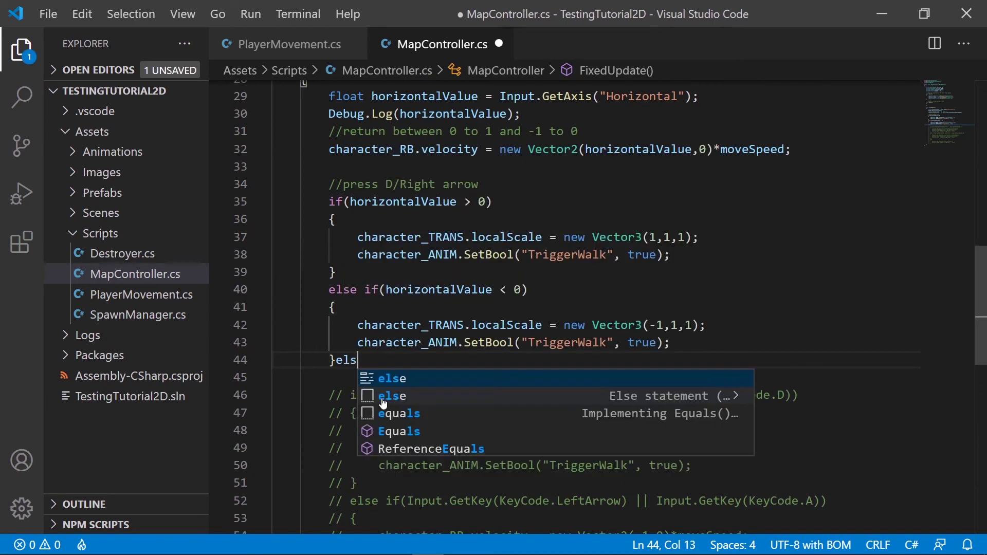
pyautogui.write('e{')
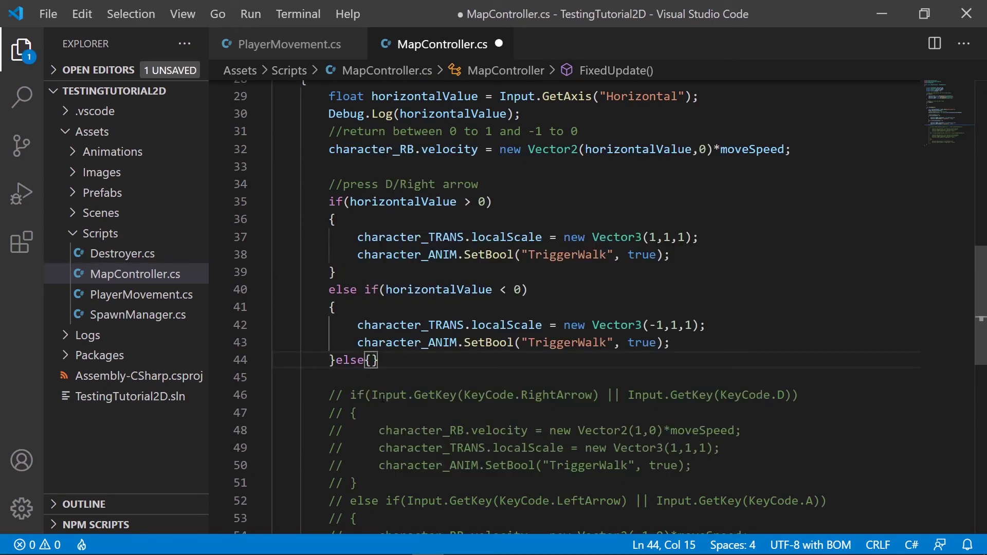
pyautogui.press('Left')
pyautogui.press('Return')
pyautogui.press('Right')
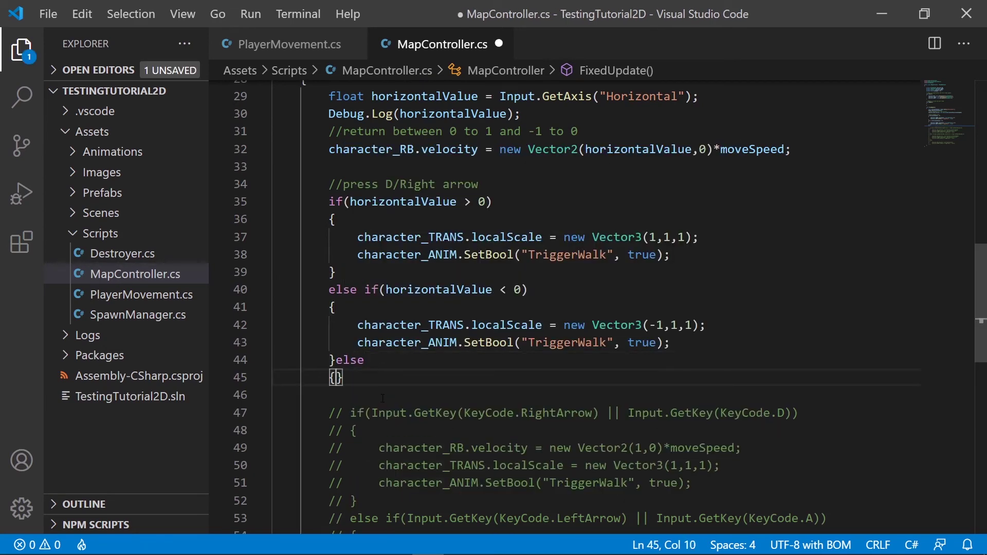
pyautogui.press('Return')
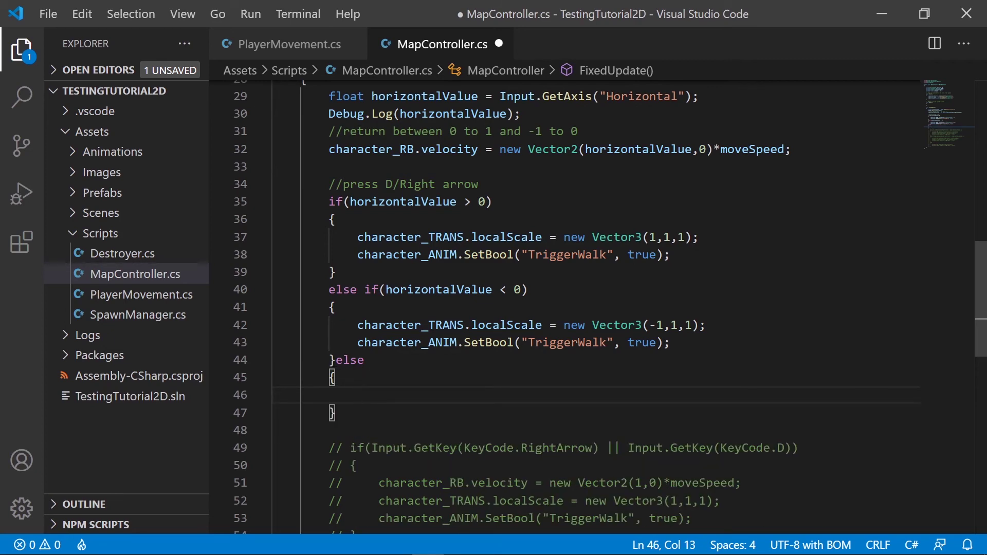
pyautogui.click(335, 360)
pyautogui.press('Return')
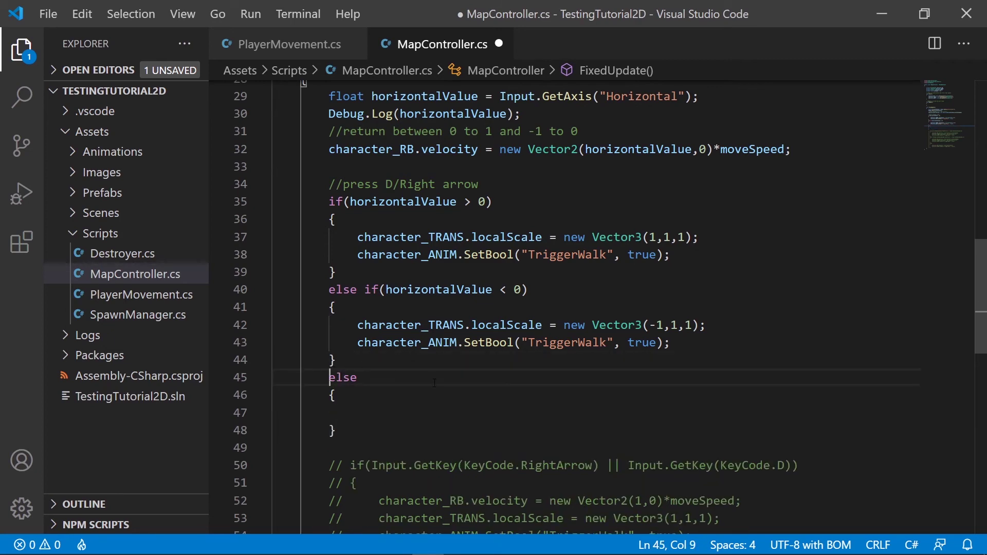
pyautogui.hotkey('ctrl', 's')
# - Copy the SetBool TriggerWalk false line into the else block and return to Unity
pyautogui.scroll(-2, 434, 382)
pyautogui.scroll(-3, 452, 396)
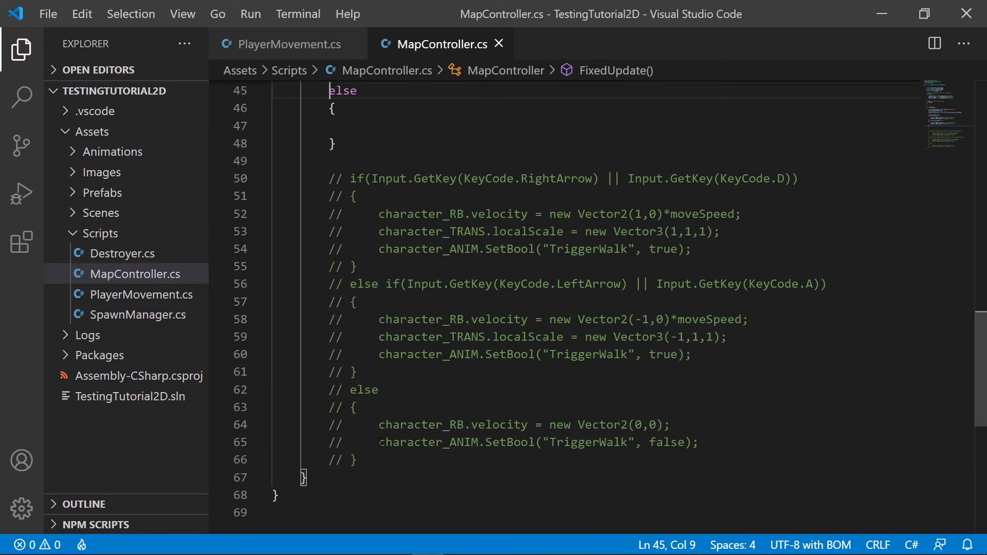
pyautogui.moveTo(380, 442); pyautogui.dragTo(710, 448)
pyautogui.hotkey('ctrl', 'c')
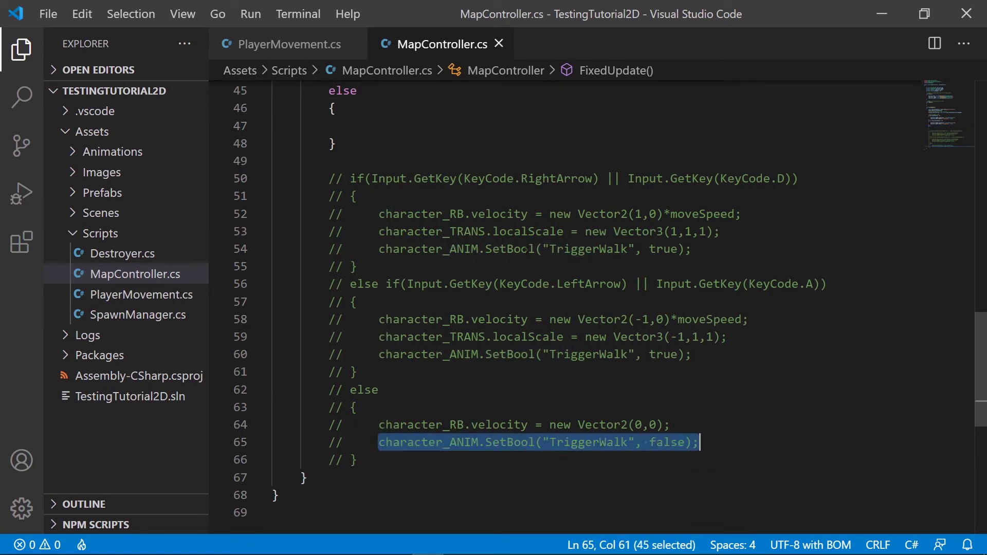
pyautogui.click(407, 127)
pyautogui.press('Tab')
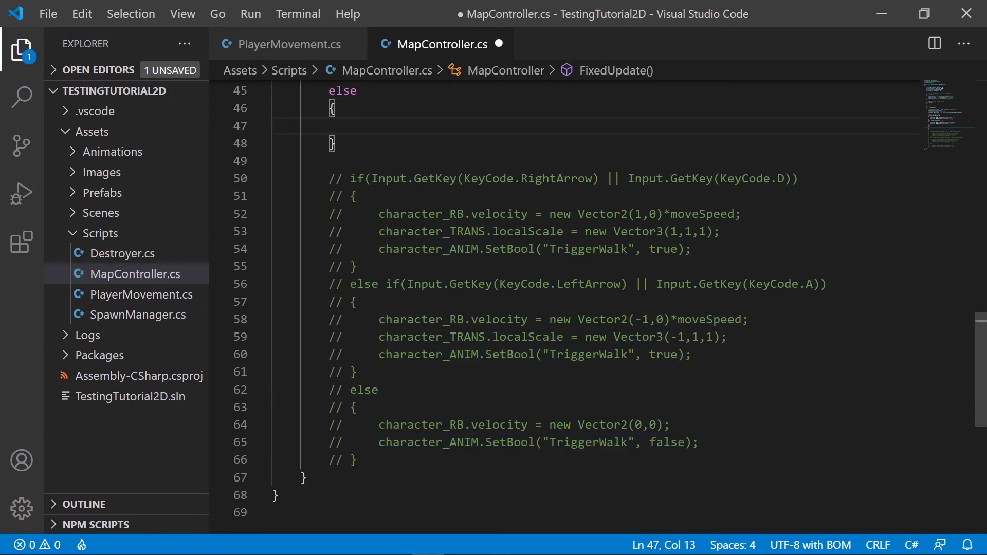
pyautogui.hotkey('ctrl', 'v')
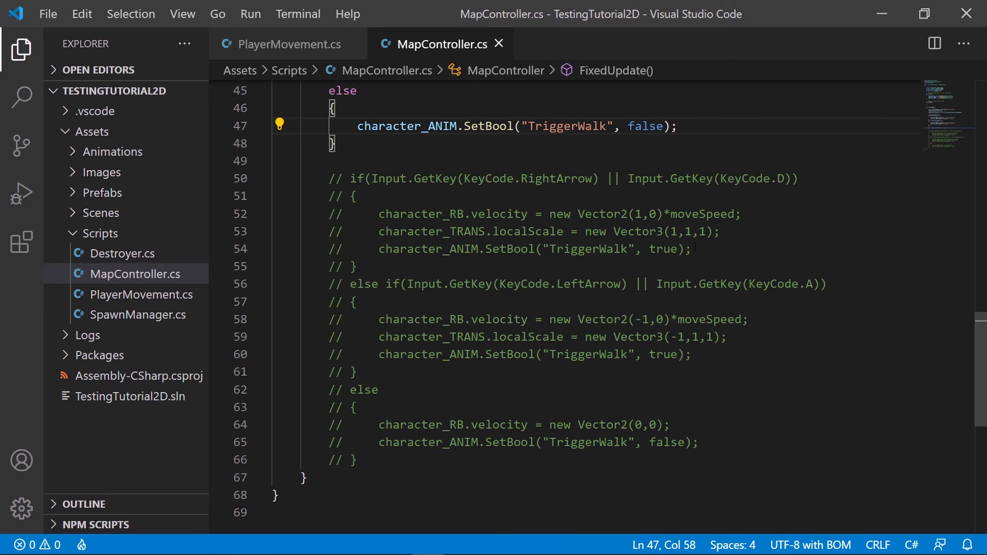
pyautogui.scroll(5, 695, 247)
pyautogui.scroll(-1, 675, 315)
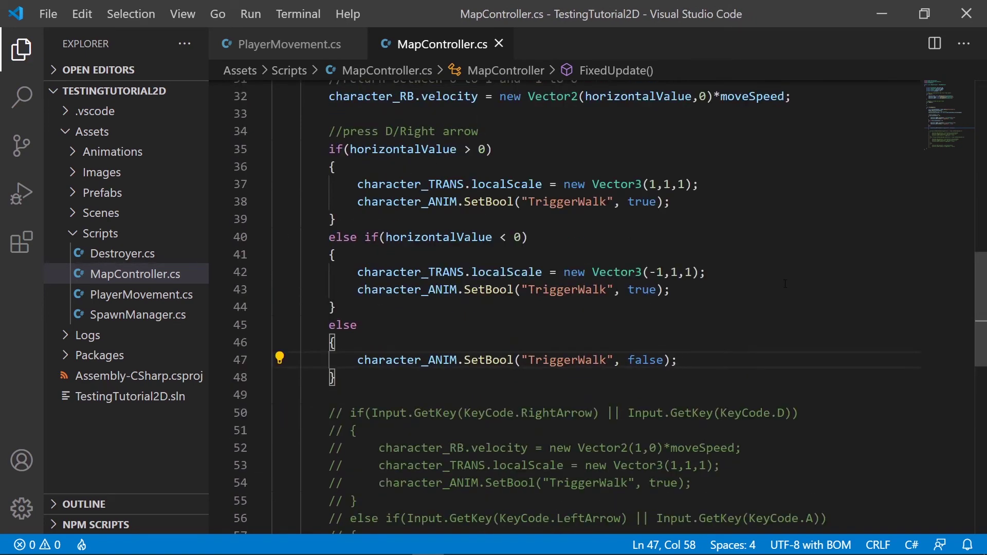
pyautogui.click(881, 14)
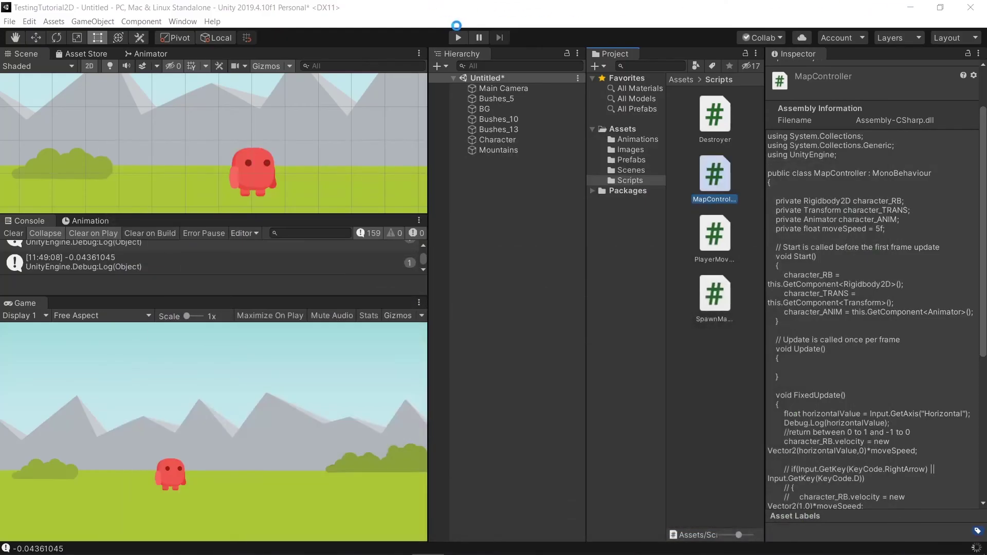
# - Play the scene, walk the character right and left several times to check flipping, then stop
pyautogui.click(458, 37)
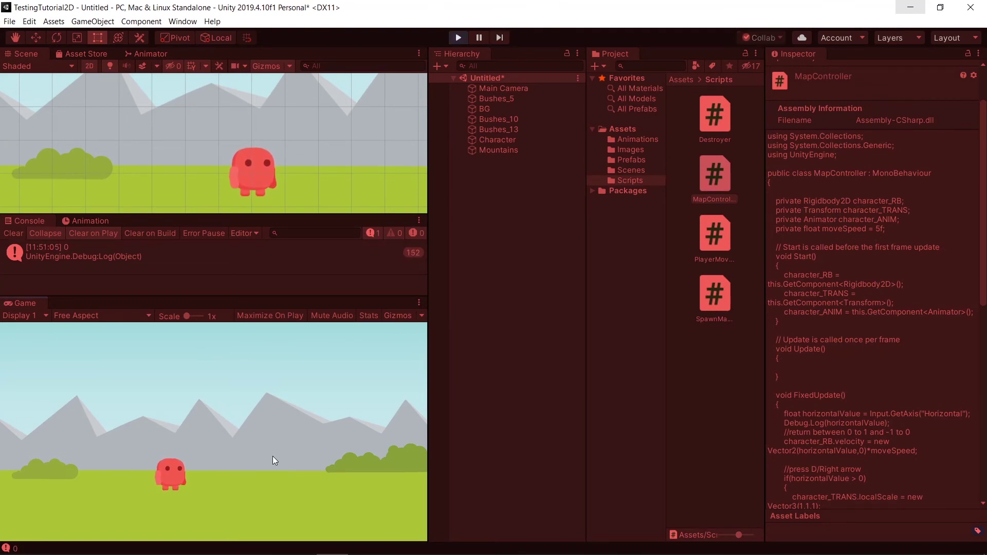
pyautogui.press('Right')
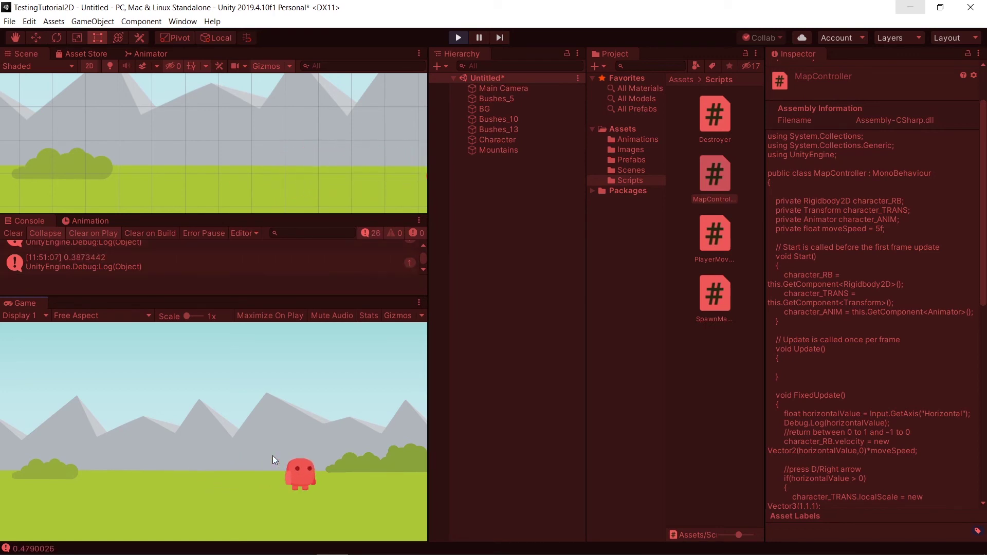
pyautogui.press('Left')
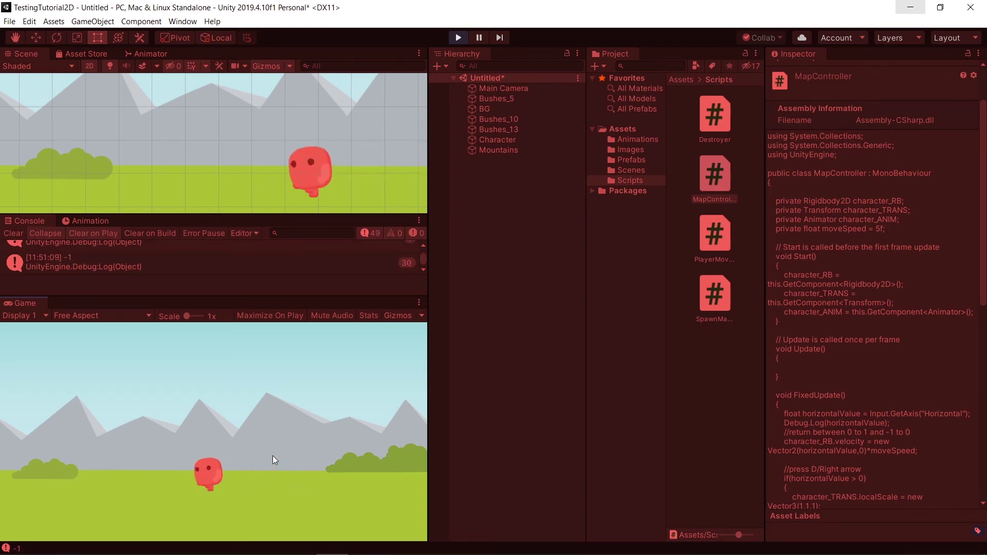
pyautogui.press('Right')
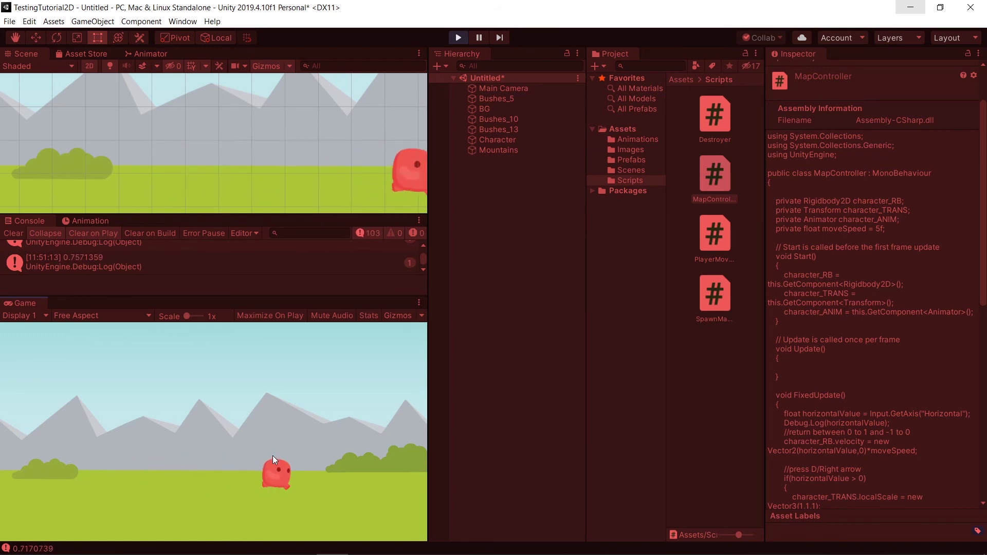
pyautogui.press('Left')
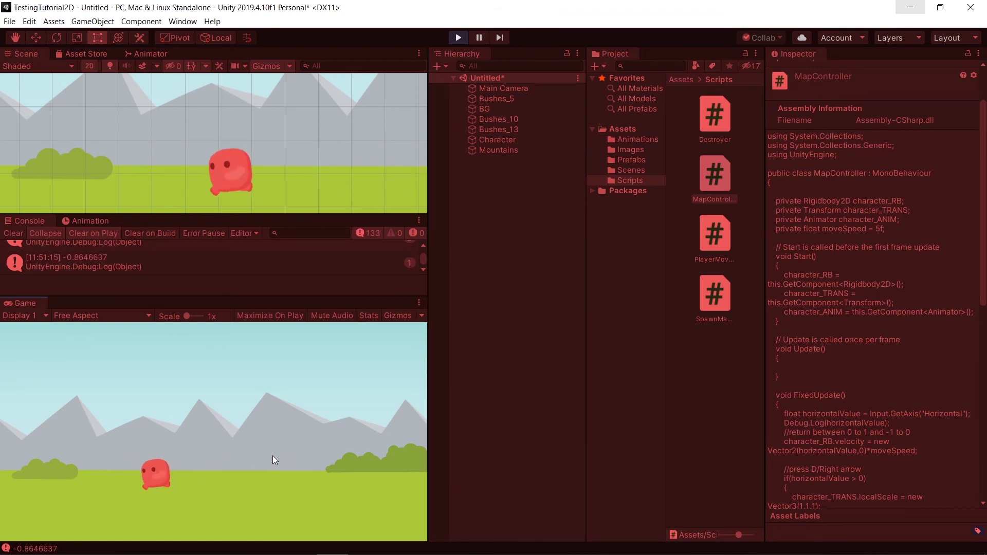
pyautogui.press('Right')
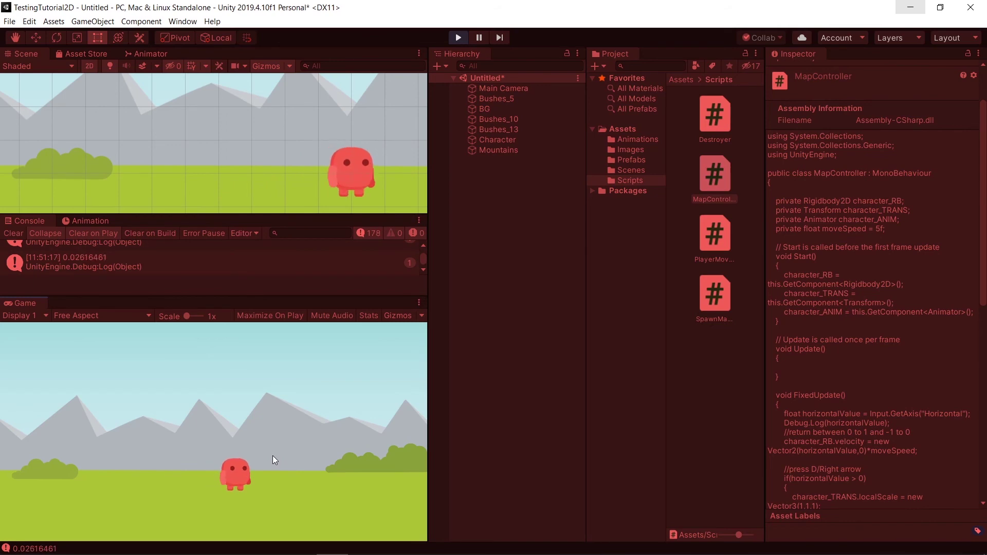
pyautogui.click(458, 37)
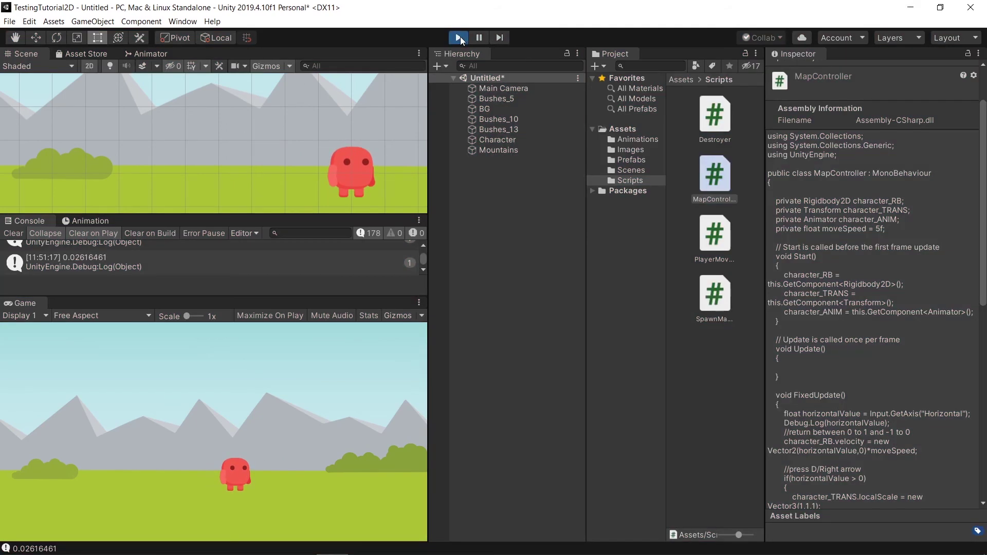
# - Delete the commented-out GetKey input block from MapController, save, and return to Unity
pyautogui.doubleClick(717, 184)
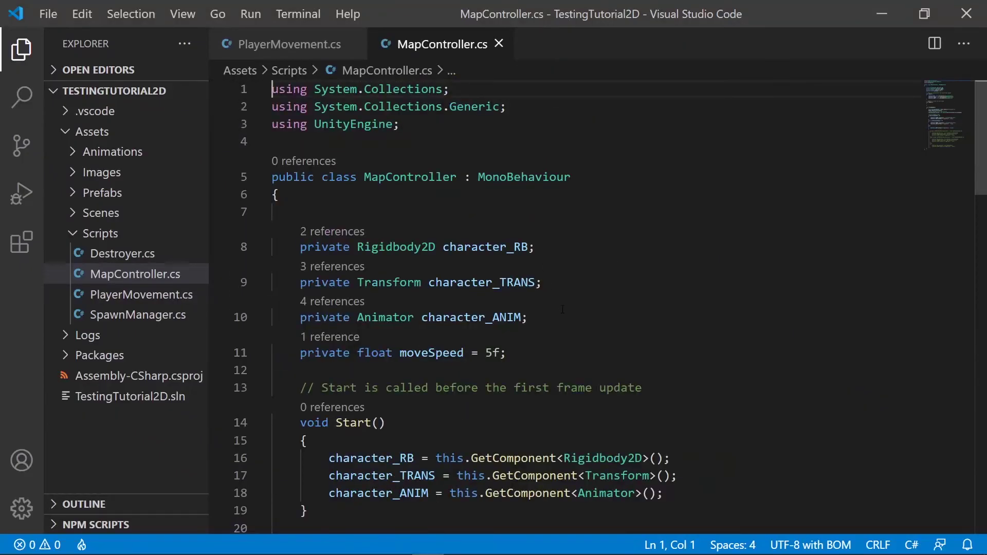
pyautogui.scroll(-7, 563, 309)
pyautogui.scroll(-3, 563, 309)
pyautogui.click(509, 285)
pyautogui.scroll(-2, 507, 174)
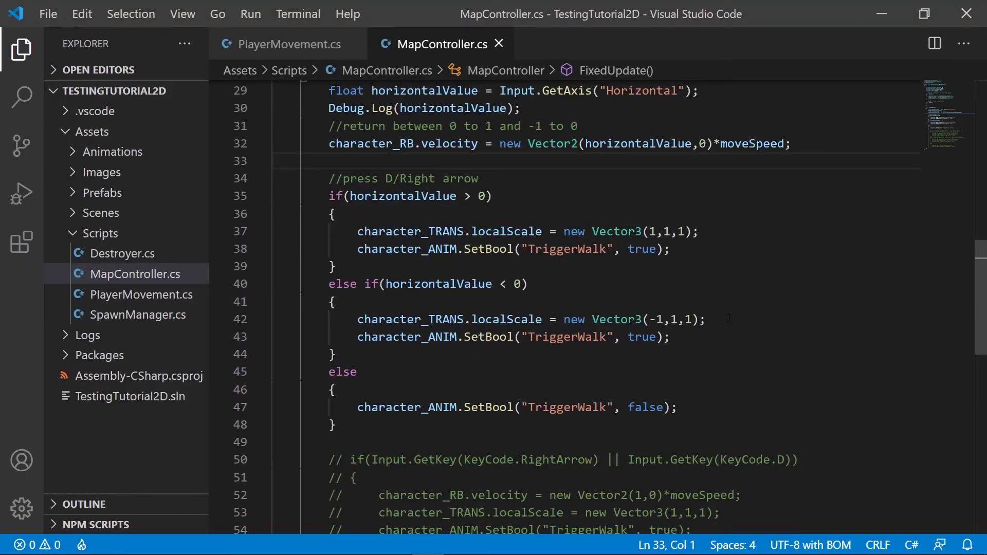
pyautogui.scroll(-5, 729, 318)
pyautogui.moveTo(321, 172); pyautogui.dragTo(423, 449)
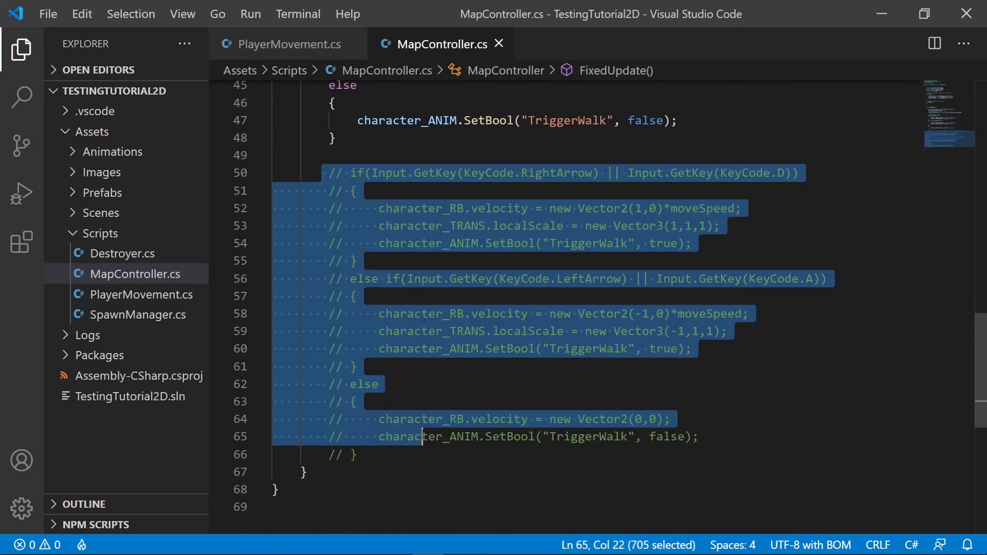
pyautogui.press('BackSpace')
pyautogui.press('BackSpace')
pyautogui.press('BackSpace')
pyautogui.press('BackSpace')
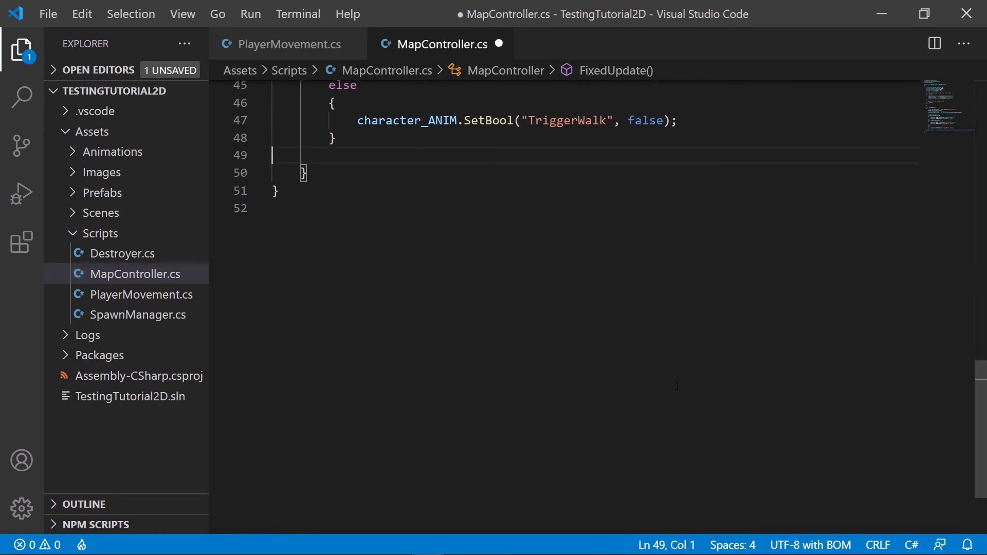
pyautogui.press('BackSpace')
pyautogui.hotkey('ctrl', 's')
pyautogui.scroll(4, 674, 379)
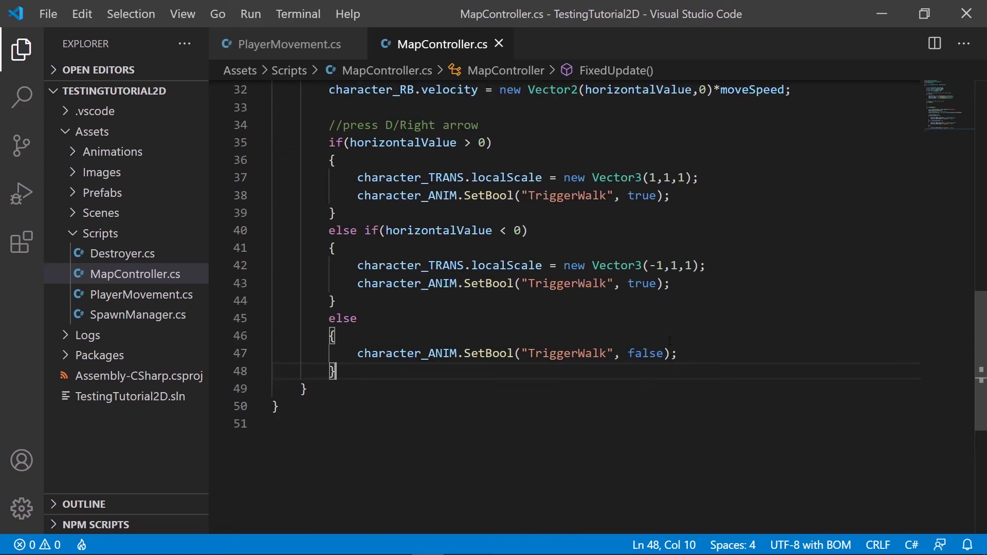
pyautogui.scroll(4, 674, 379)
pyautogui.click(884, 14)
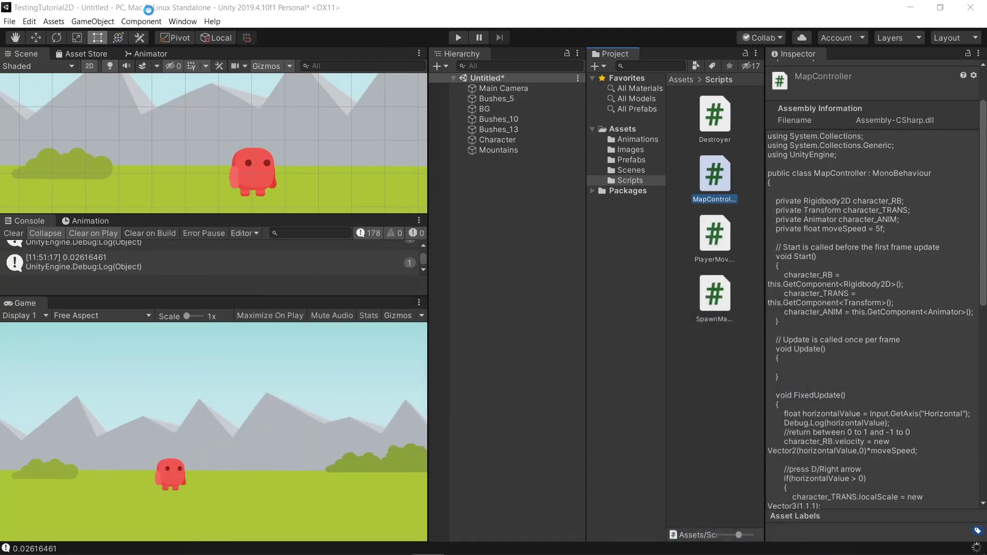
# - In the Input Manager, switch the Horizontal axis type to Joystick Axis, then to Mouse Movement, and close the window
pyautogui.click(31, 22)
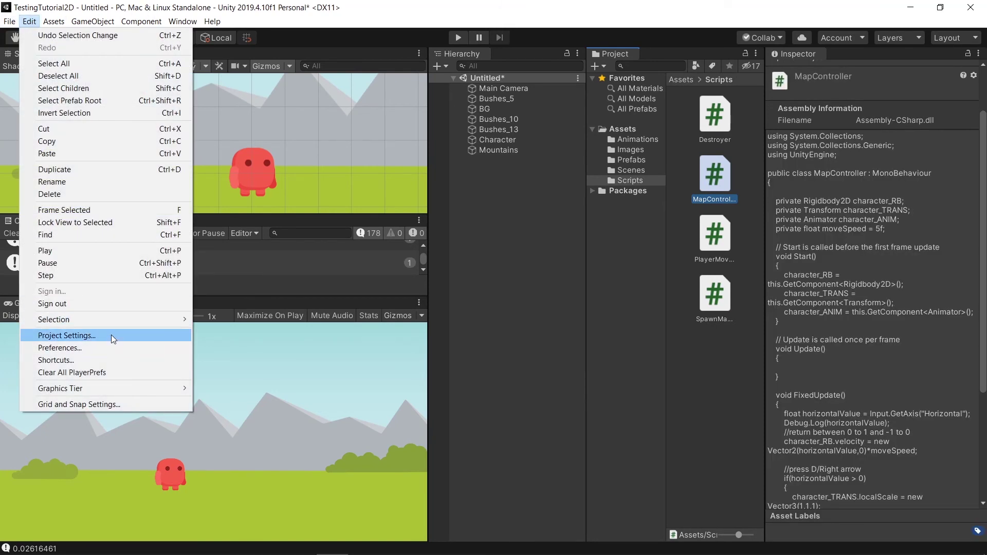
pyautogui.click(111, 340)
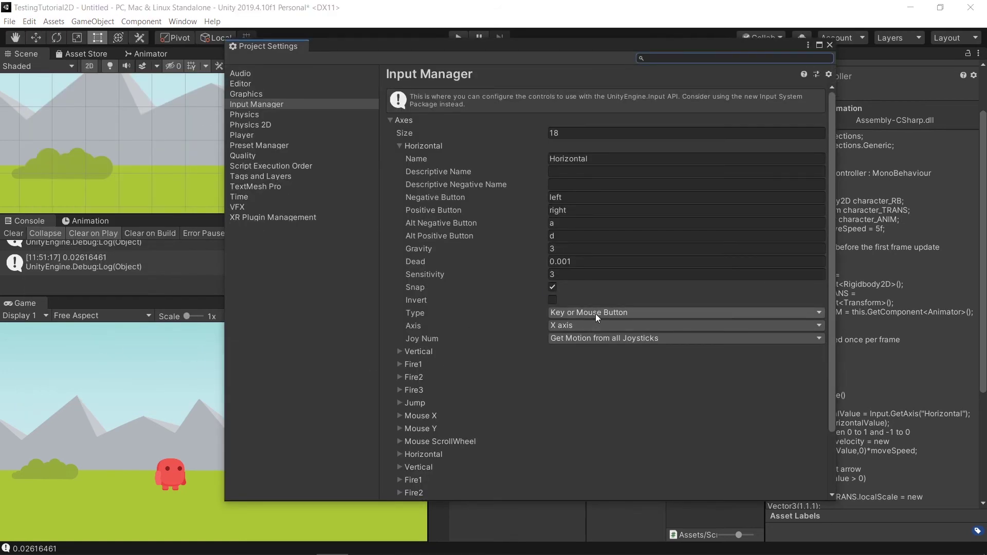
pyautogui.click(596, 313)
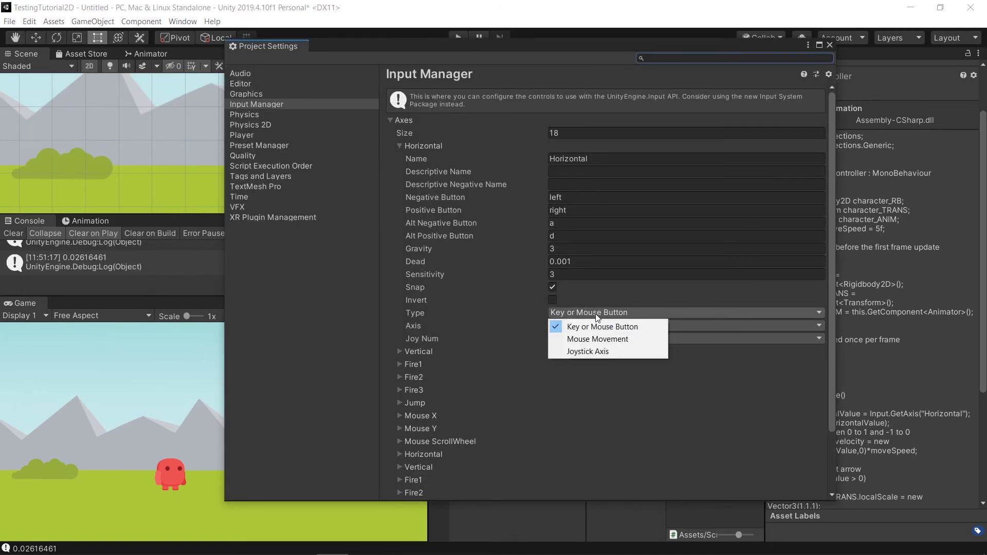
pyautogui.click(602, 353)
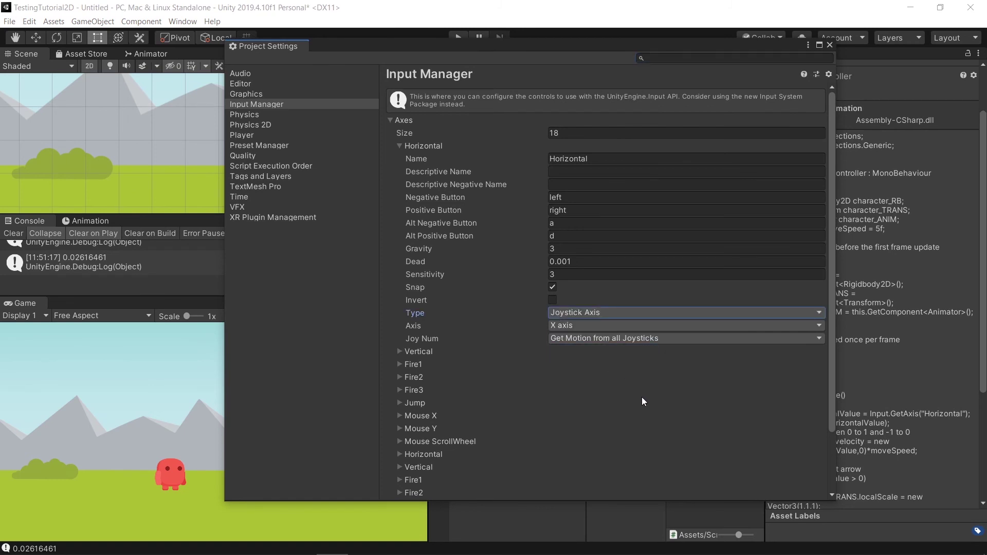
pyautogui.hotkey('ctrl', 's')
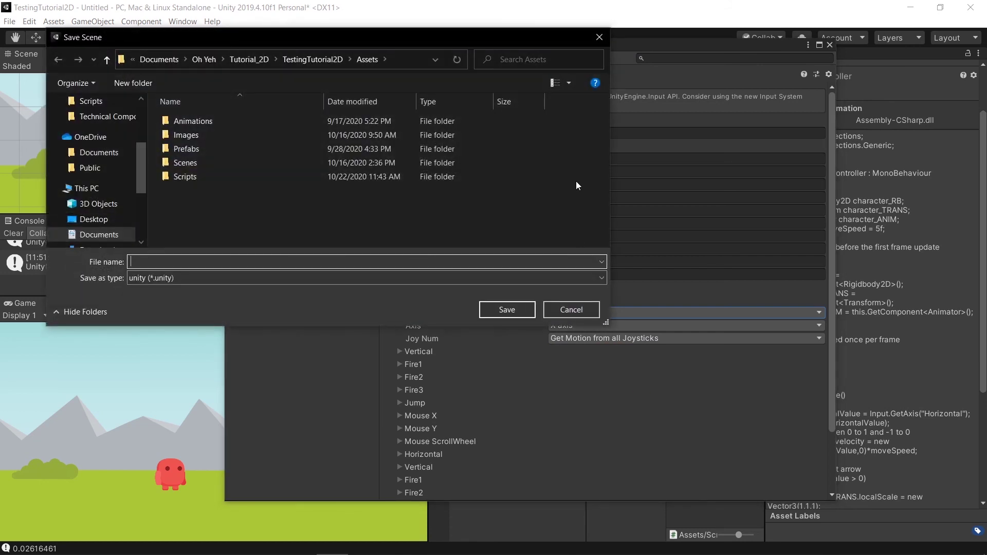
pyautogui.click(599, 40)
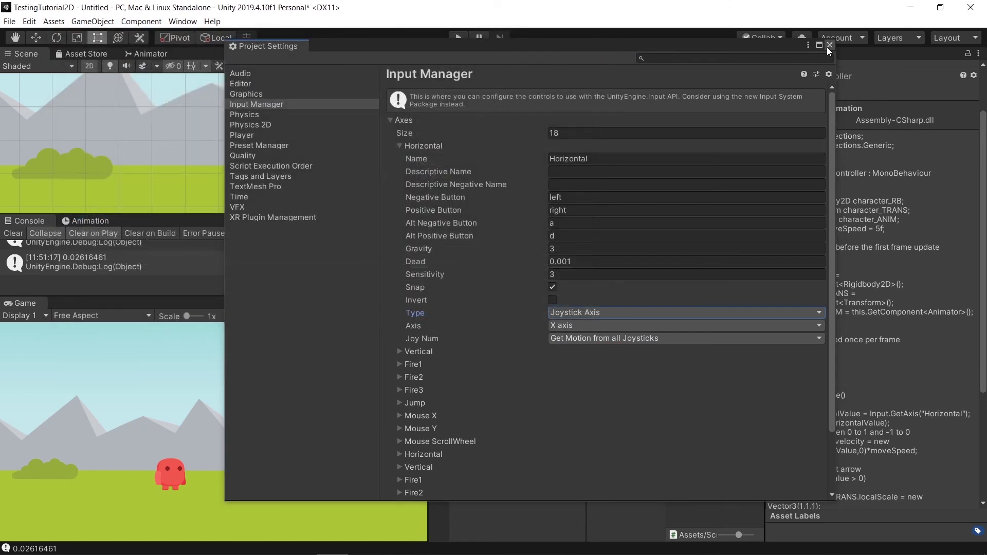
pyautogui.click(617, 313)
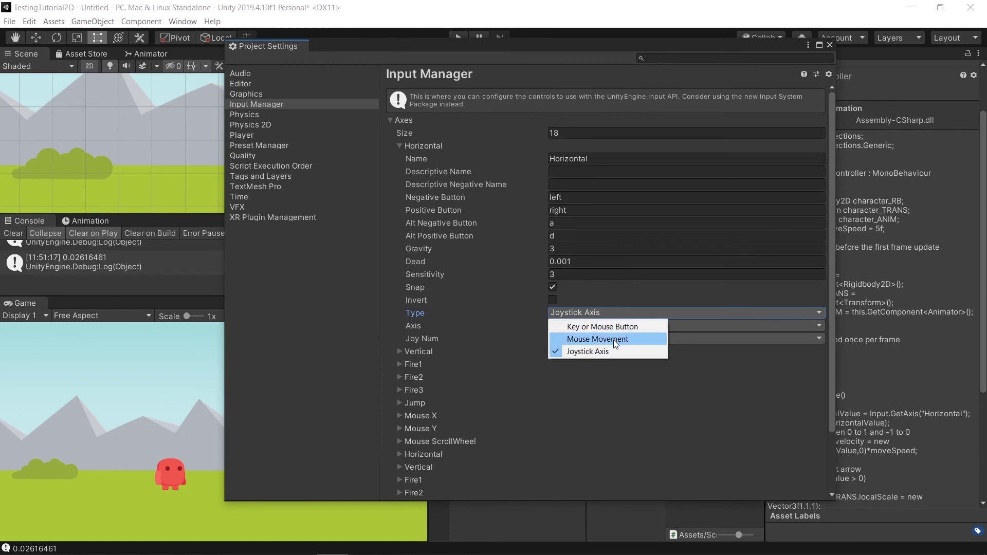
pyautogui.click(616, 343)
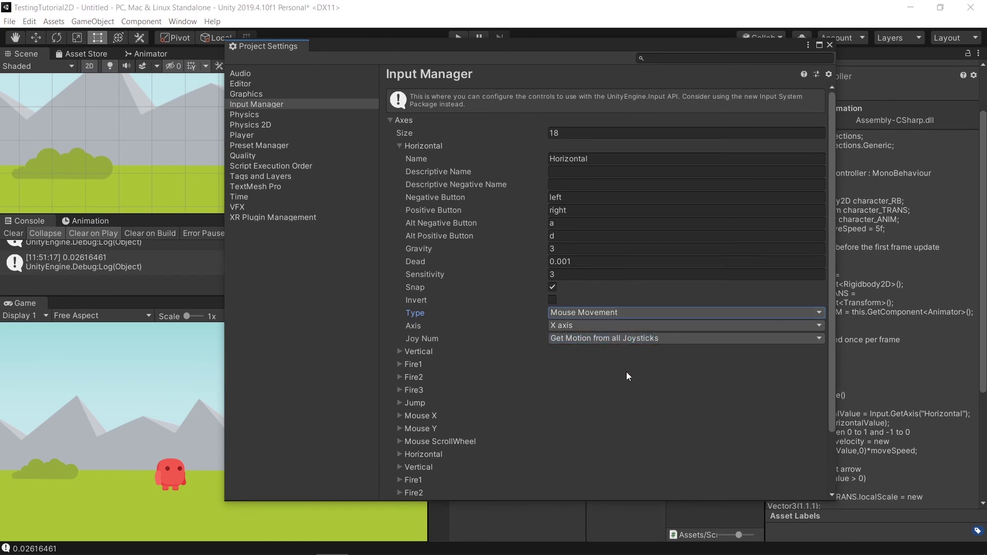
pyautogui.click(830, 46)
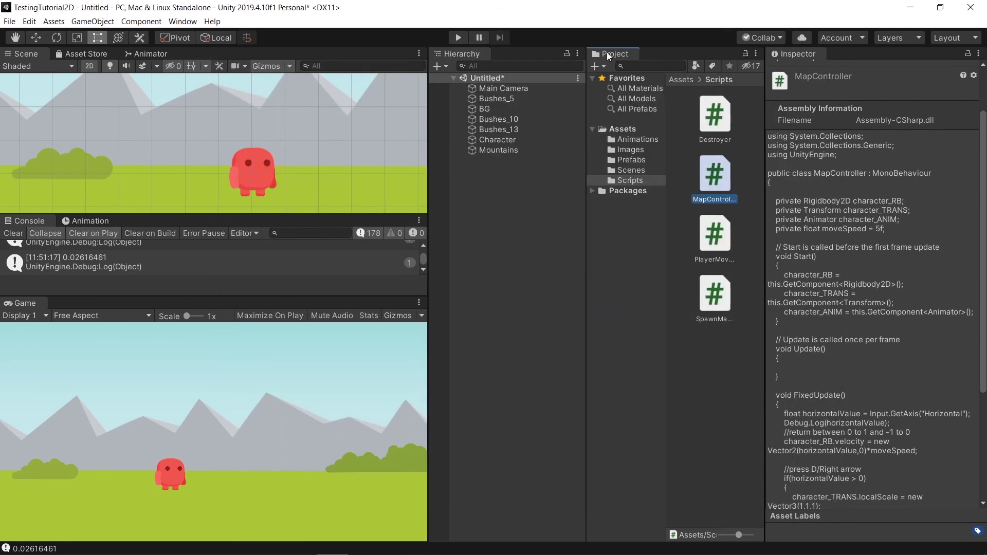
# - Run the game and move the character left and right with the arrow keys
pyautogui.click(458, 36)
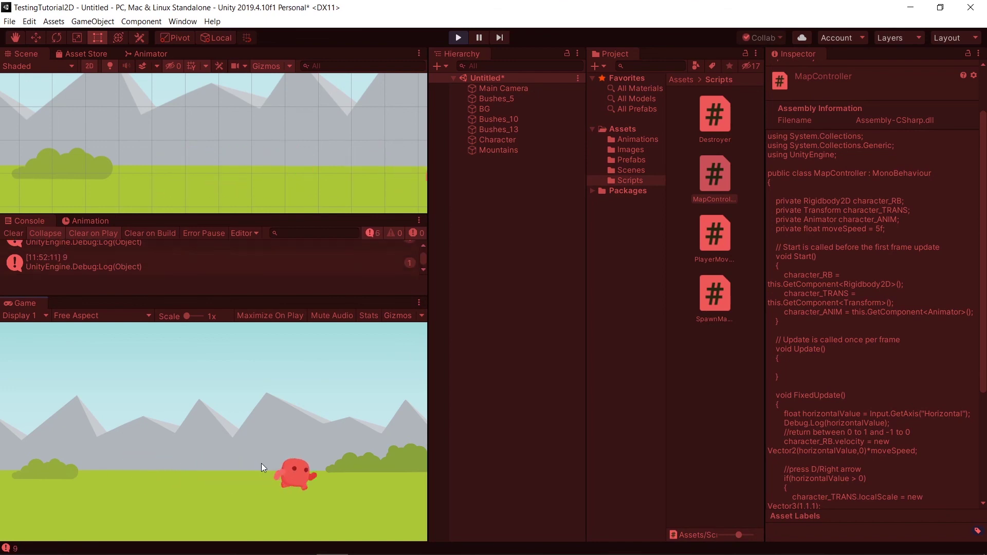
pyautogui.press('Left')
pyautogui.press('Left')
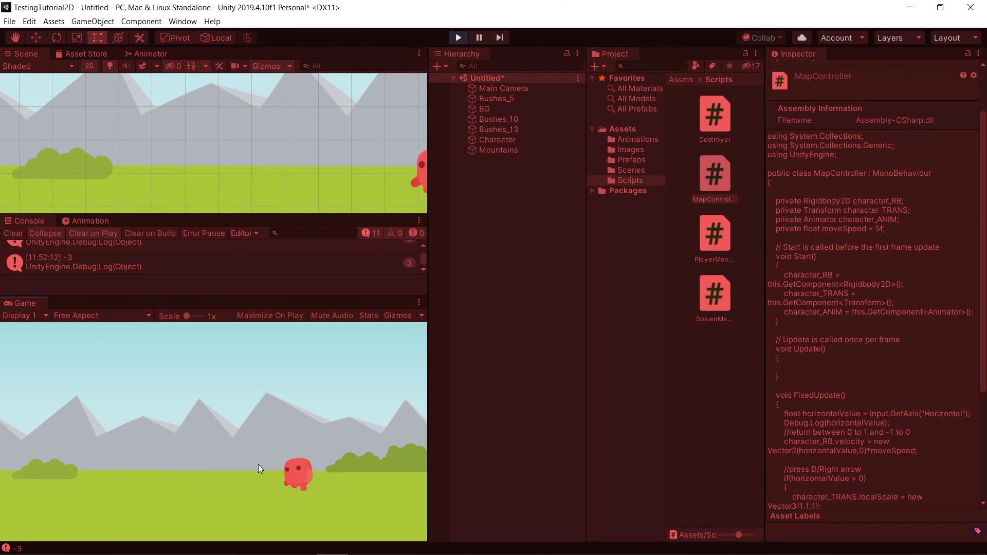
pyautogui.press('Right')
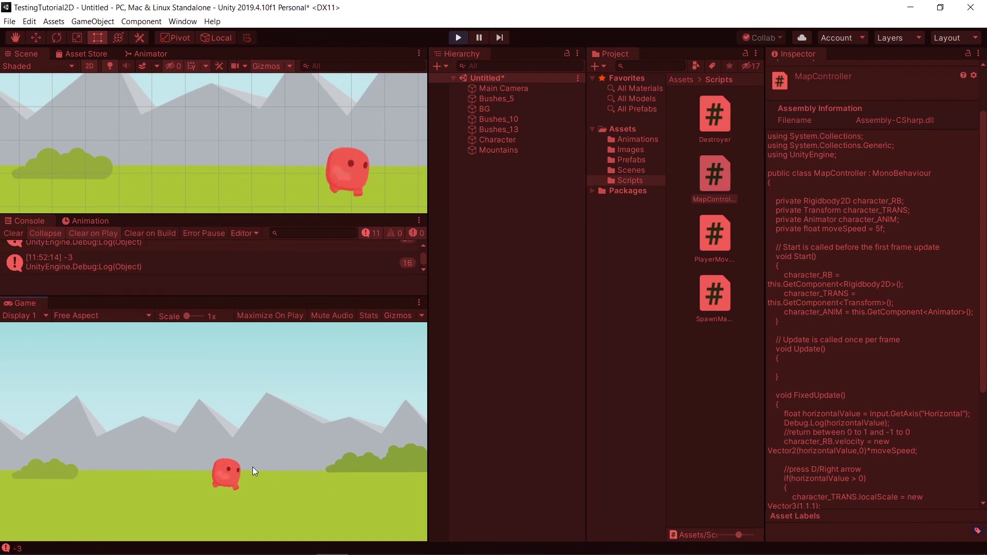
pyautogui.press('Left')
pyautogui.press('Right')
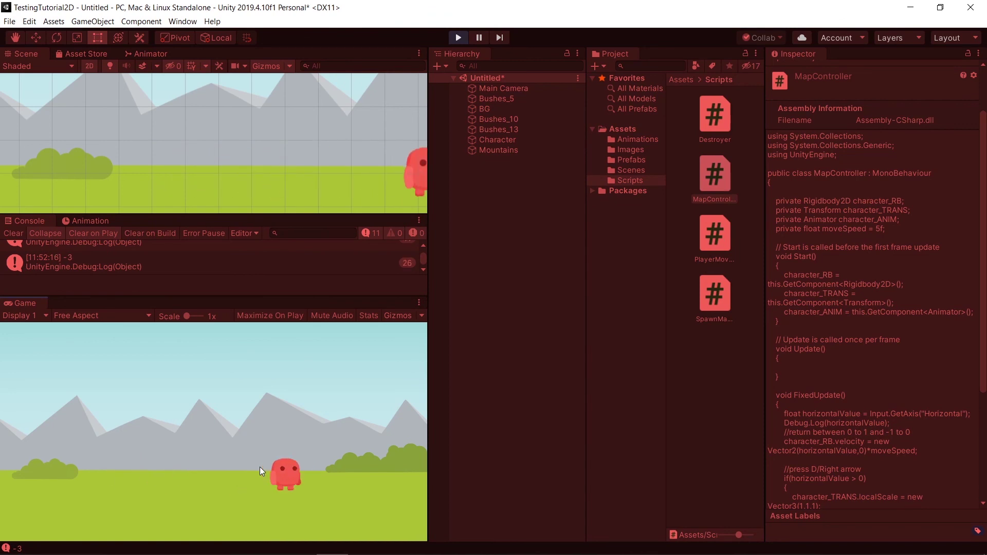
# - Stop the running game and close the Preferences window opened by mistake
pyautogui.click(458, 38)
pyautogui.click(30, 22)
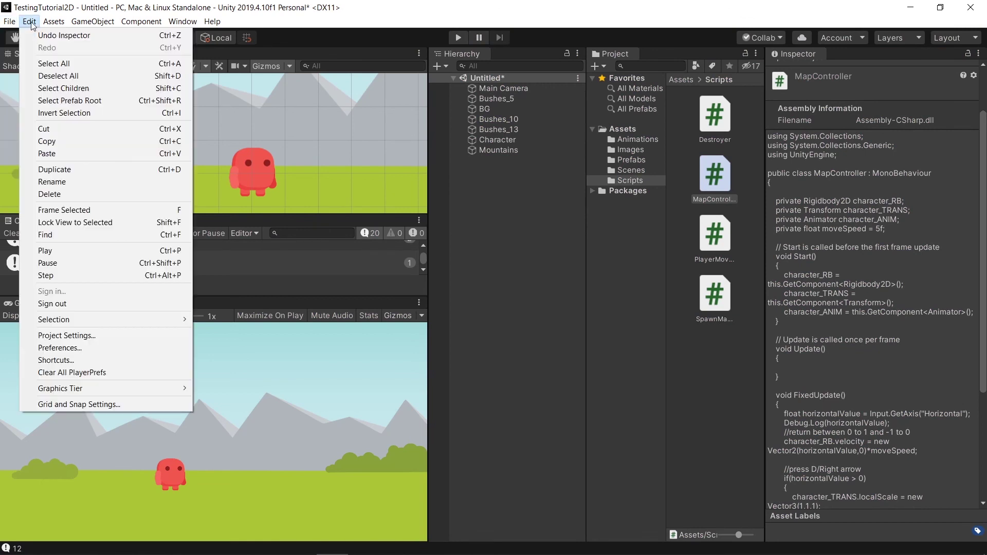
pyautogui.click(29, 22)
pyautogui.click(30, 22)
pyautogui.click(95, 347)
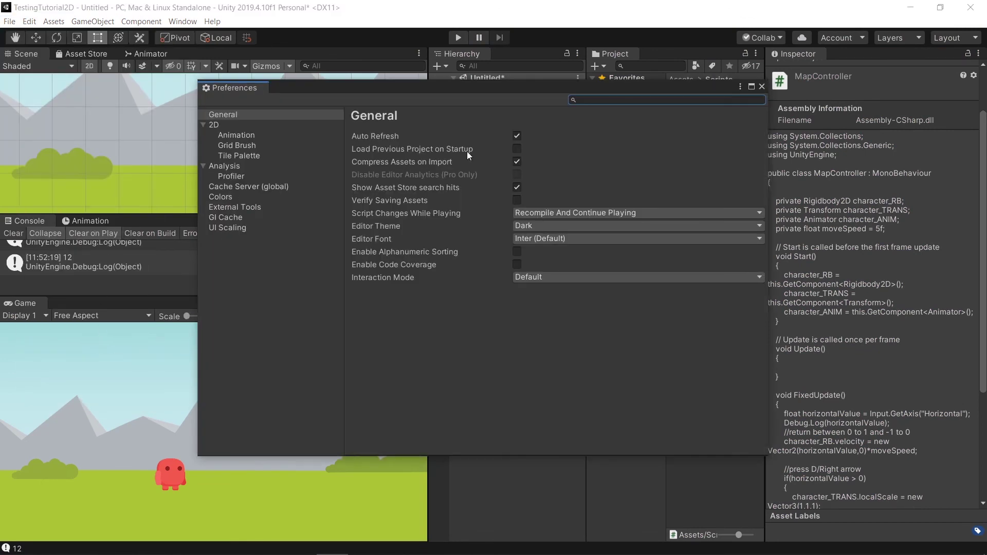
pyautogui.click(762, 86)
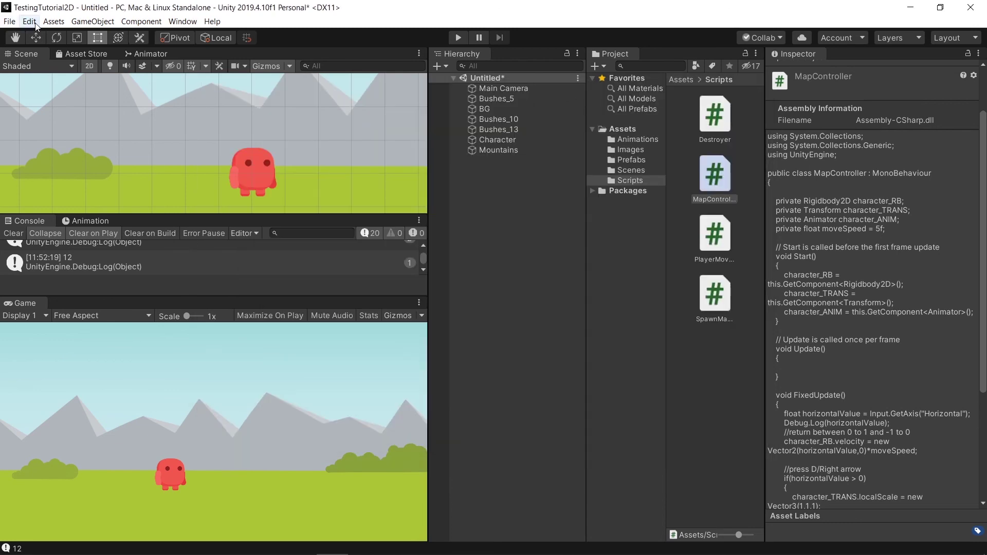
# - Set the Input Manager's Horizontal Type to Key or Mouse Button, skip saving, and close Project Settings
pyautogui.click(30, 21)
pyautogui.click(76, 334)
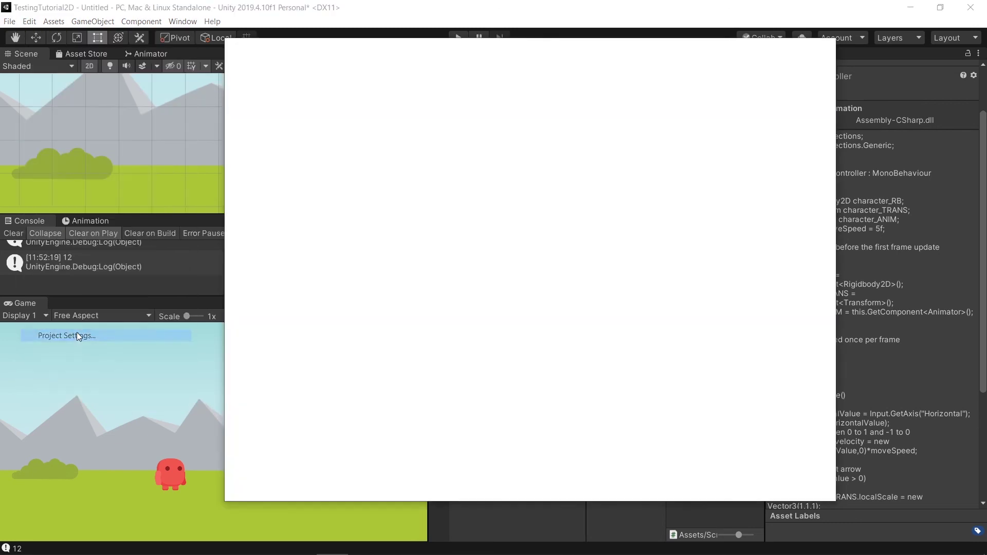
pyautogui.click(606, 316)
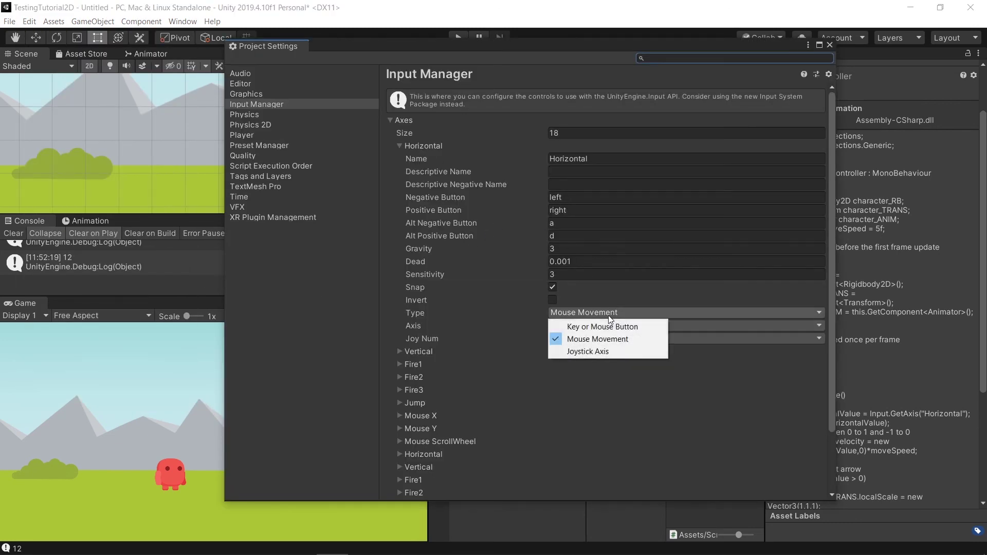
pyautogui.click(603, 328)
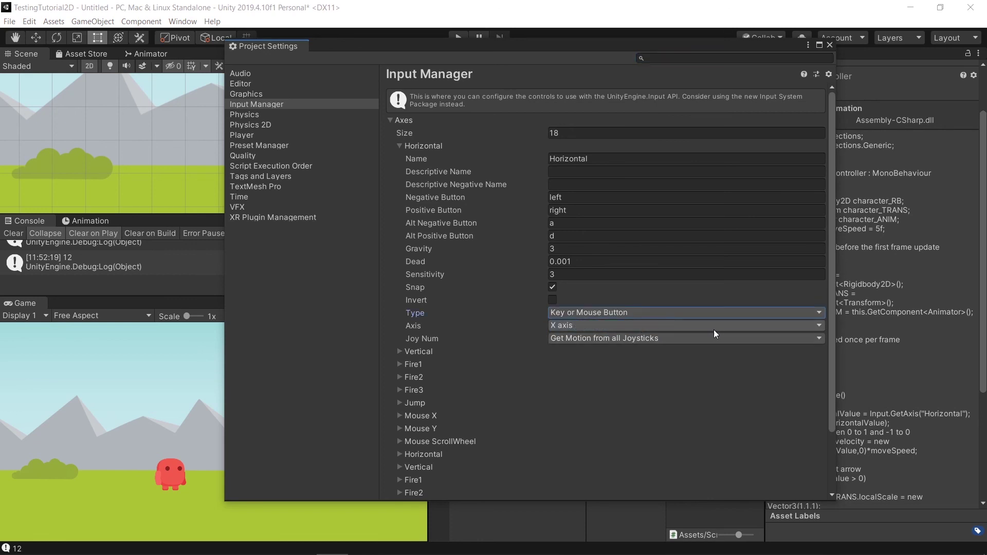
pyautogui.hotkey('ctrl', 's')
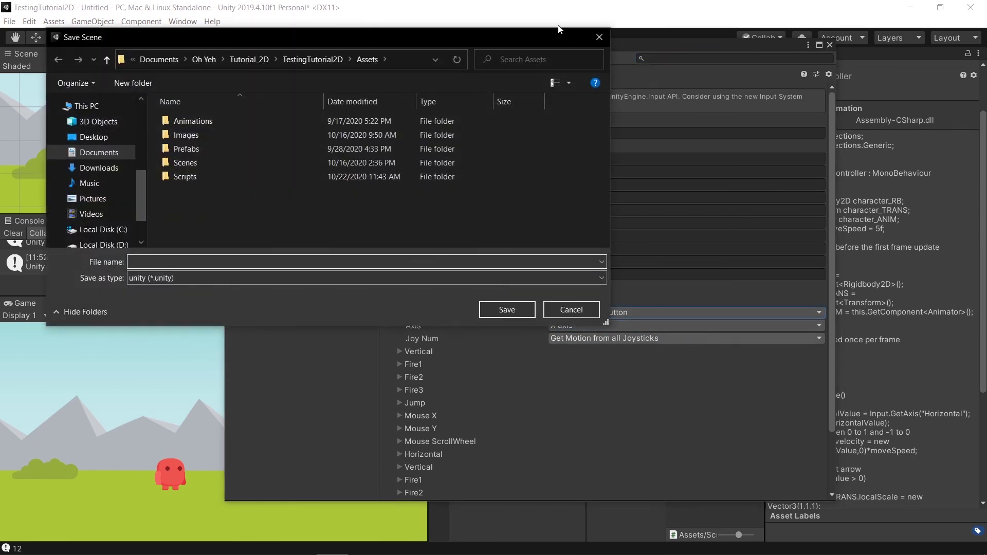
pyautogui.click(598, 37)
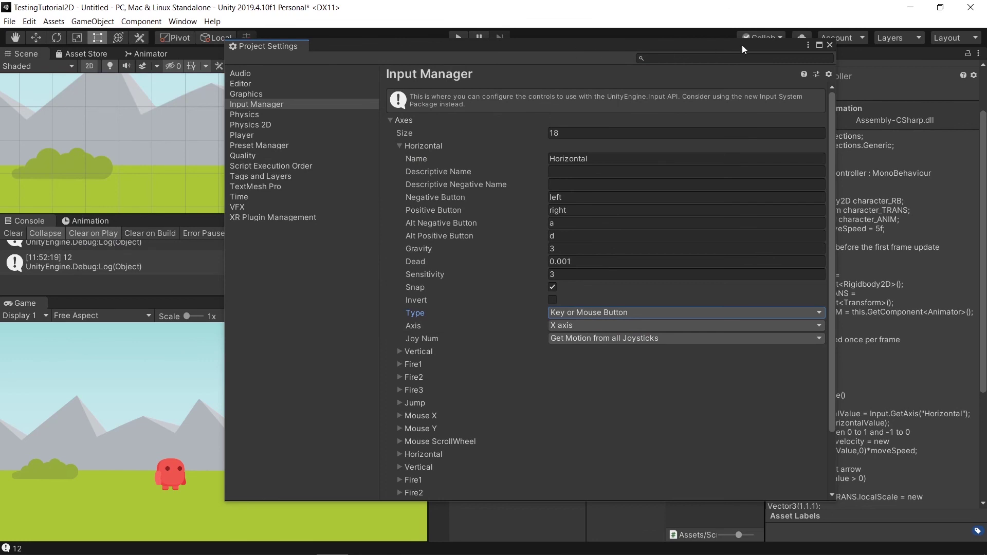
pyautogui.click(831, 45)
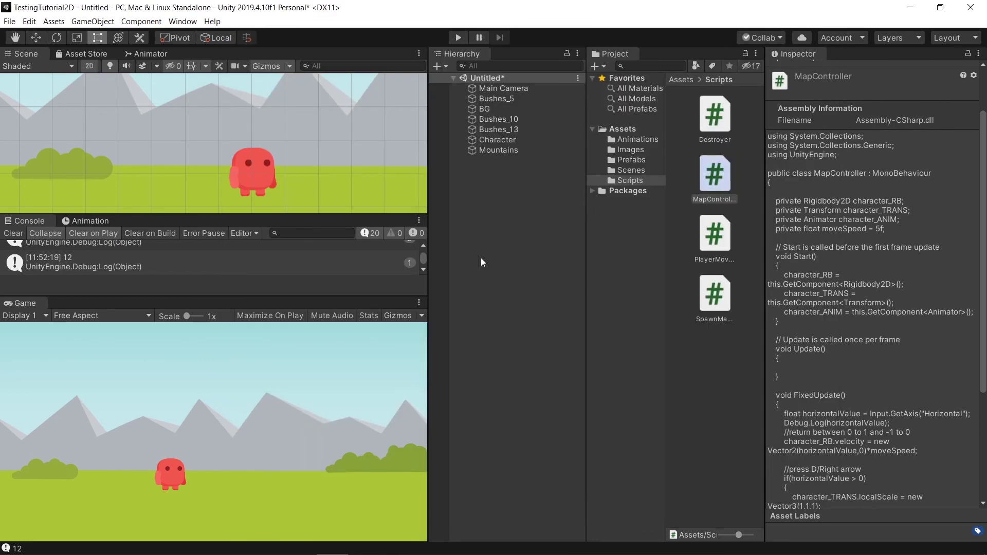